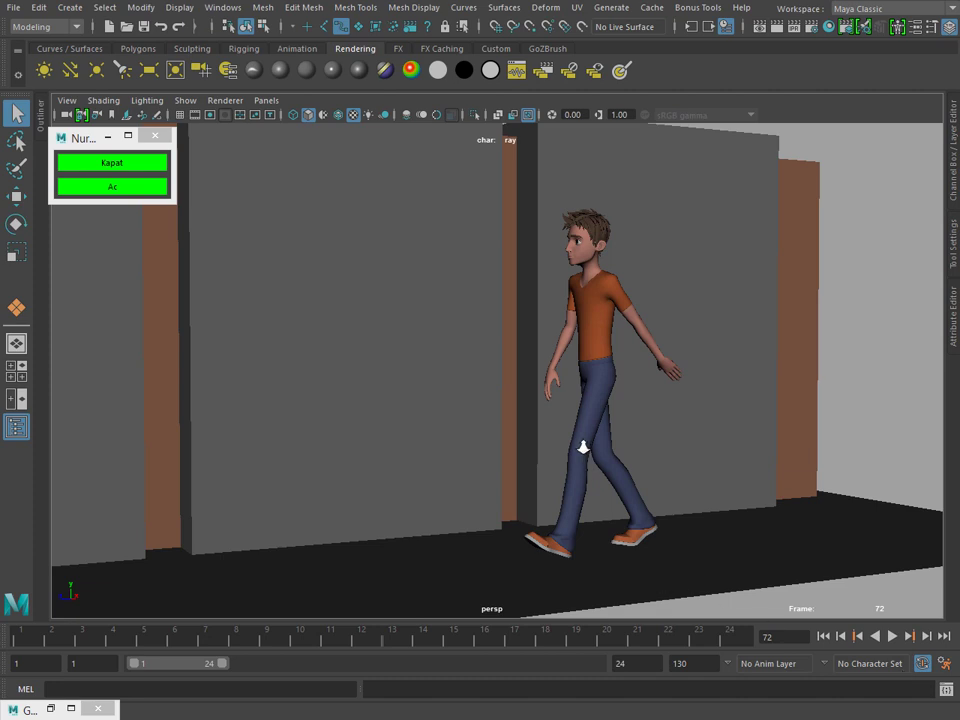
# Orbit to a side-on corridor view and show the character's rig controls via Ac
pyautogui.keyDown('alt'); pyautogui.moveTo(579, 446); pyautogui.dragTo(390, 409, button='right'); pyautogui.keyUp('alt')
pyautogui.keyDown('alt'); pyautogui.moveTo(390, 409); pyautogui.dragTo(518, 422, button='middle'); pyautogui.keyUp('alt')
pyautogui.keyDown('alt'); pyautogui.moveTo(518, 422); pyautogui.dragTo(538, 452); pyautogui.keyUp('alt')
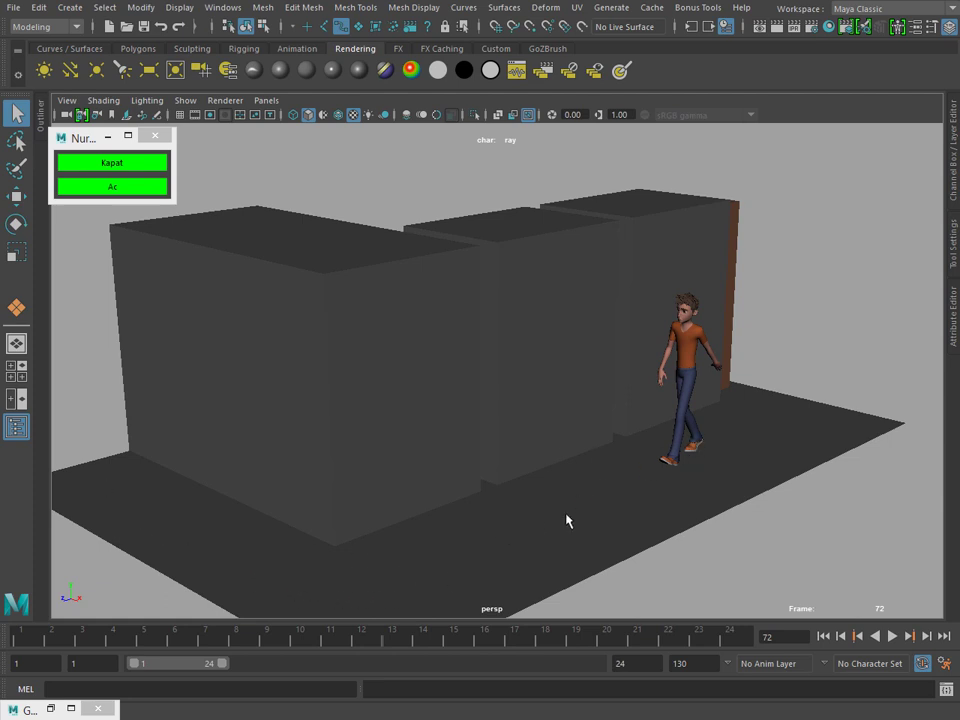
pyautogui.keyDown('alt'); pyautogui.moveTo(566, 520); pyautogui.dragTo(718, 435); pyautogui.keyUp('alt')
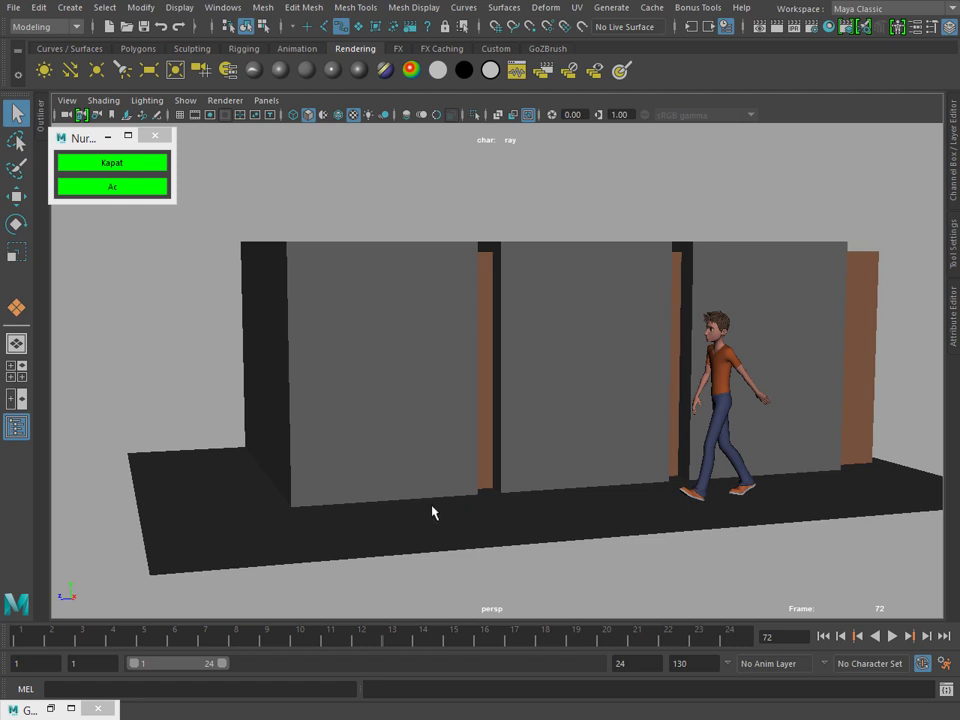
pyautogui.click(111, 188)
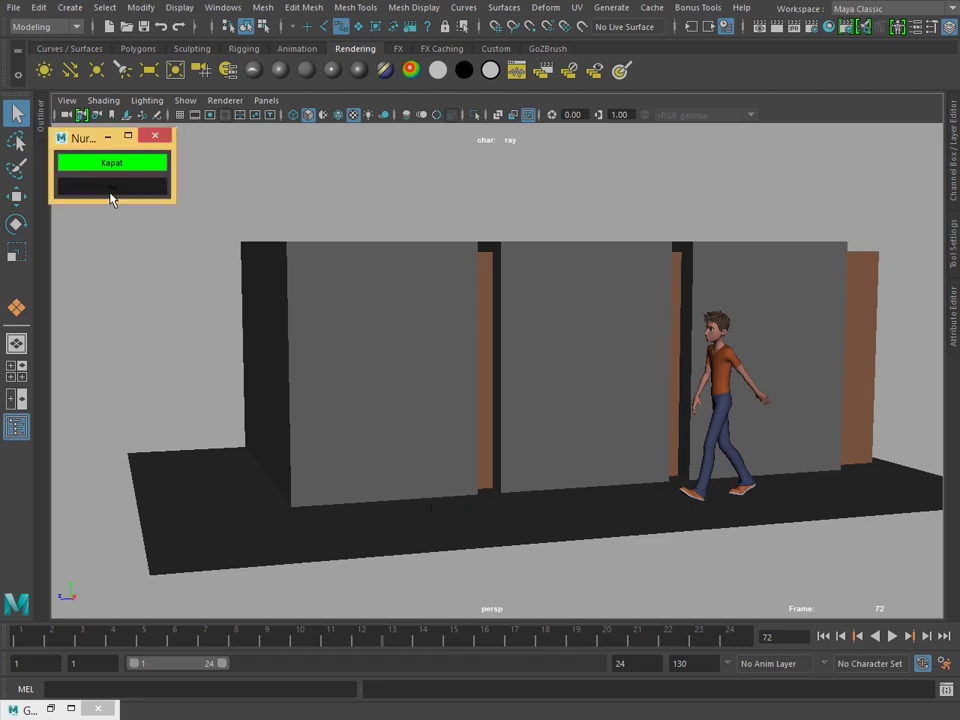
pyautogui.scroll(3, 640, 400)
pyautogui.scroll(2, 604, 386)
# Marquee-select all of the character's rig controls in the angled corridor view
pyautogui.moveTo(604, 386)
pyautogui.keyDown('alt'); pyautogui.mouseDown()
pyautogui.moveTo(525, 379)
pyautogui.moveTo(474, 349)
pyautogui.moveTo(349, 231)
pyautogui.mouseUp(); pyautogui.keyUp('alt')
pyautogui.moveTo(547, 342); pyautogui.dragTo(686, 533)
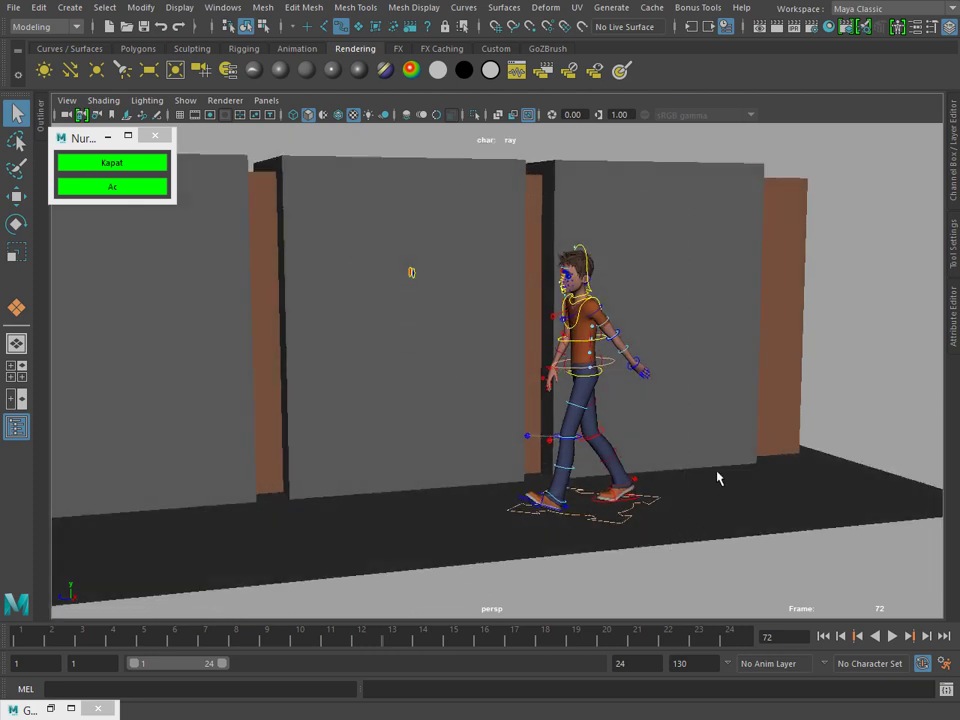
pyautogui.keyDown('alt'); pyautogui.moveTo(718, 476); pyautogui.dragTo(707, 483); pyautogui.keyUp('alt')
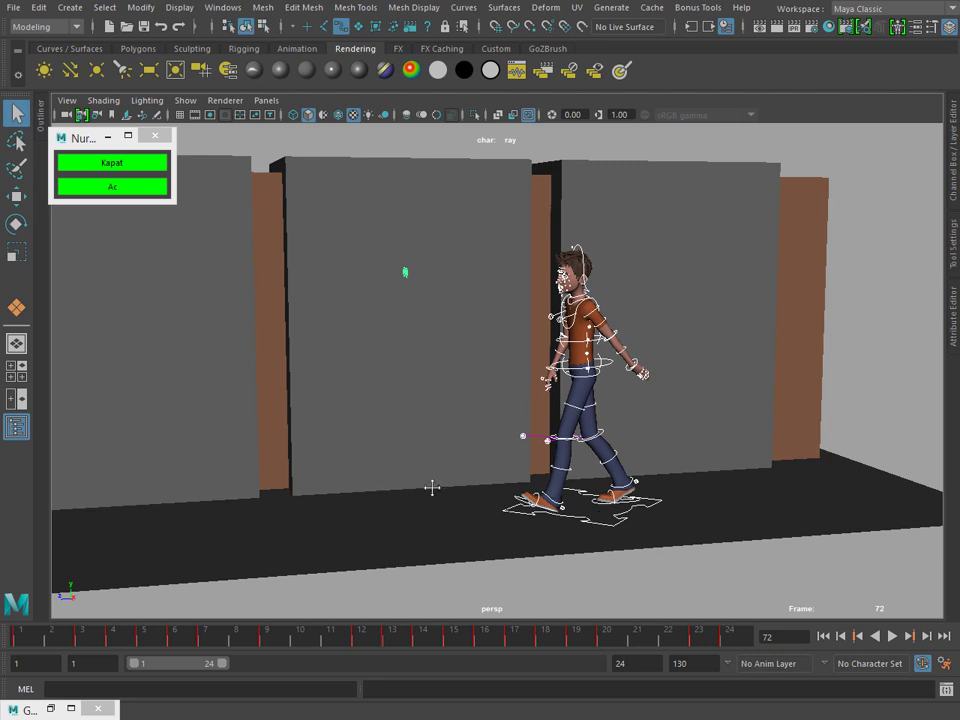
pyautogui.keyDown('alt'); pyautogui.moveTo(432, 487); pyautogui.dragTo(224, 578, button='middle'); pyautogui.keyUp('alt')
pyautogui.moveTo(239, 549)
pyautogui.keyDown('alt'); pyautogui.mouseDown()
pyautogui.moveTo(341, 471)
pyautogui.moveTo(815, 399)
pyautogui.mouseUp(); pyautogui.keyUp('alt')
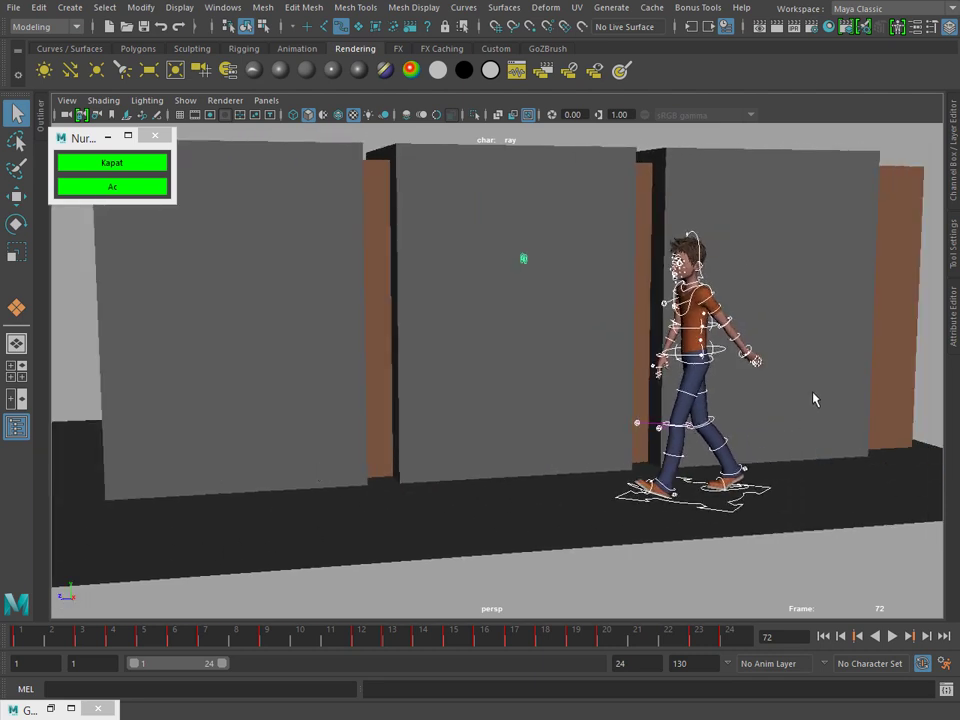
pyautogui.click(794, 300)
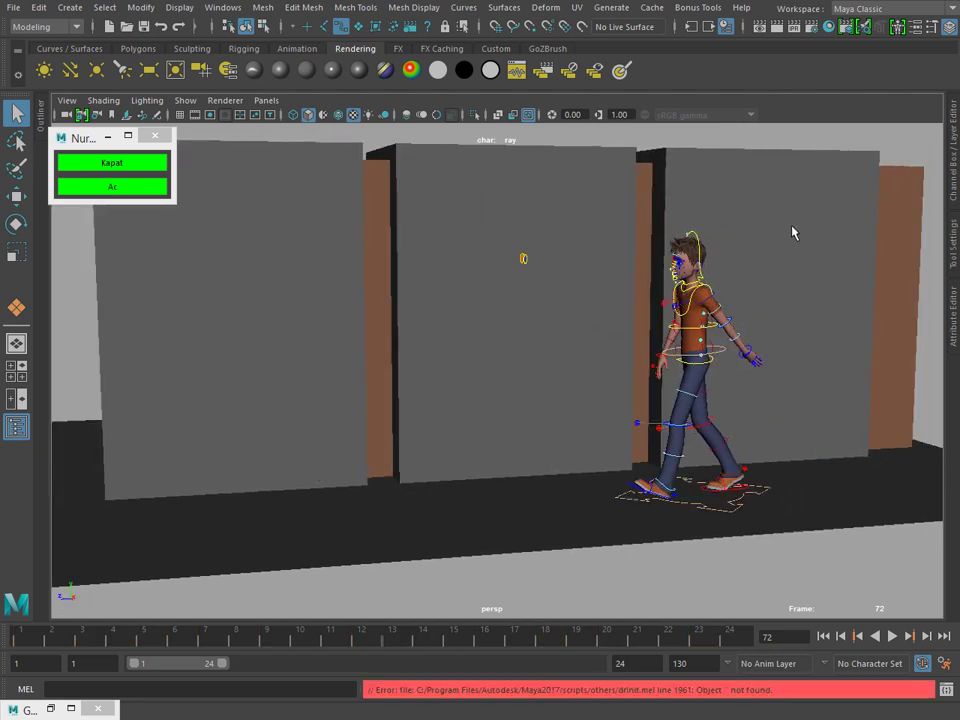
pyautogui.moveTo(804, 199); pyautogui.dragTo(447, 548)
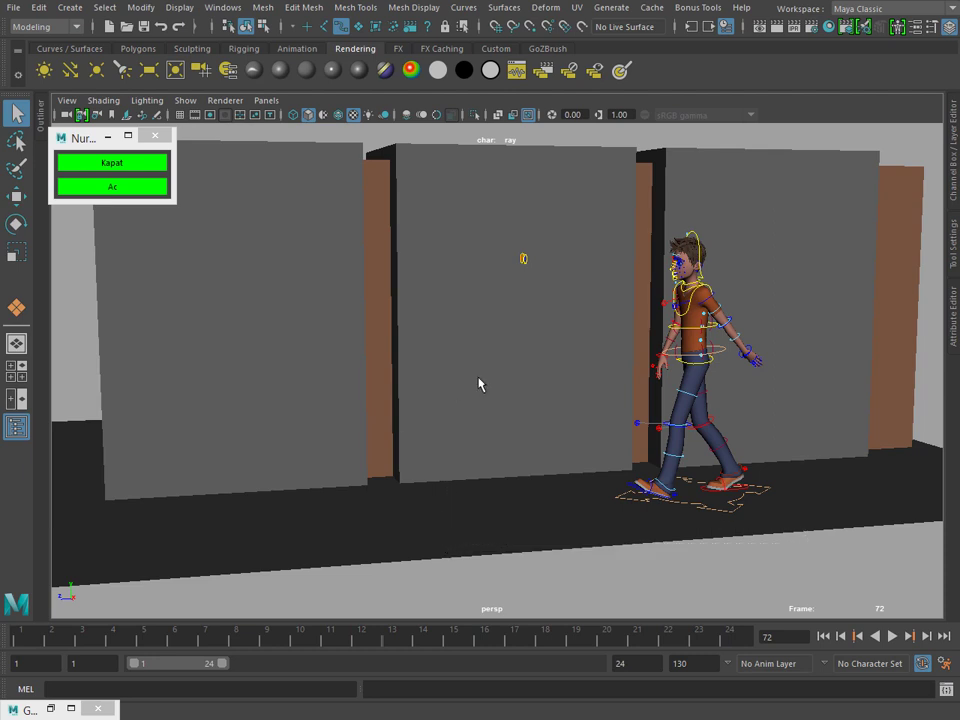
pyautogui.click(688, 281)
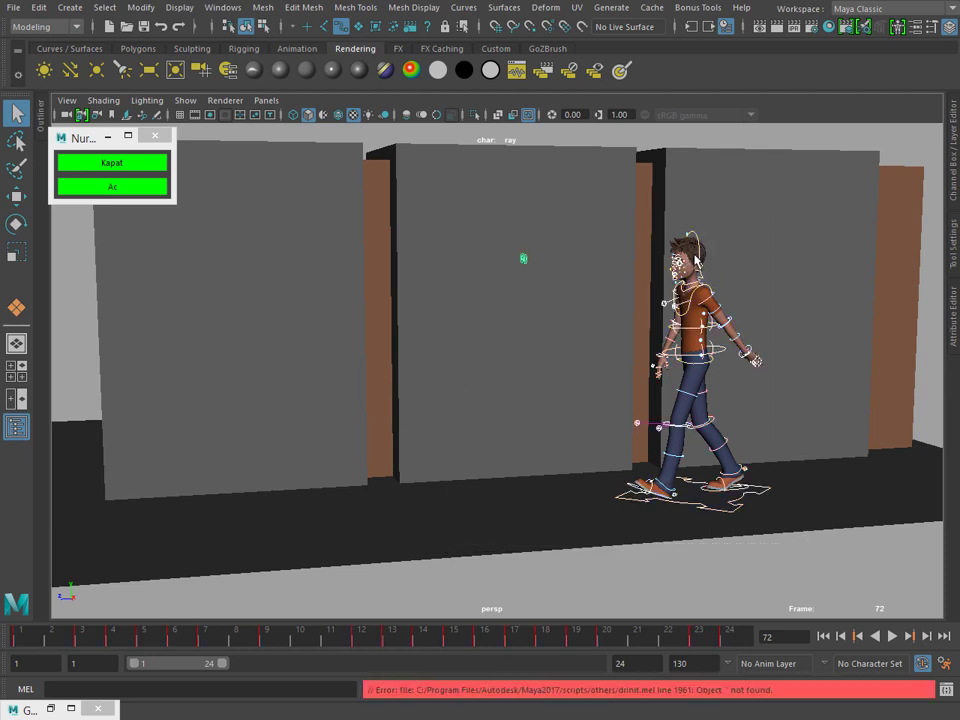
# Switch to the Rigging menu set and create a character set from the rig controls
pyautogui.click(34, 24)
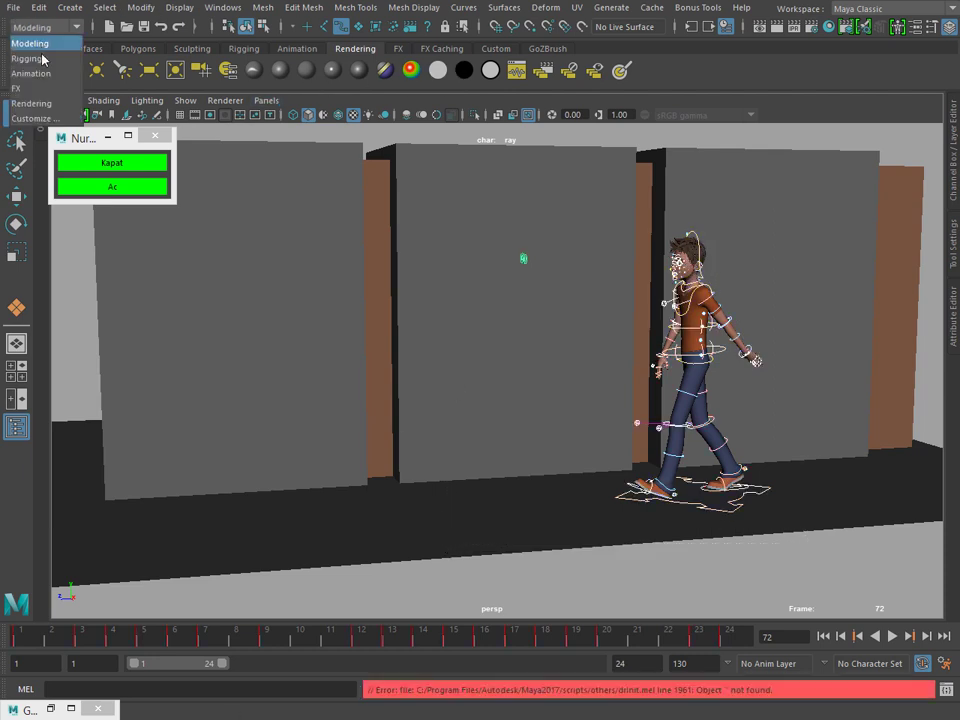
pyautogui.click(30, 58)
pyautogui.click(430, 8)
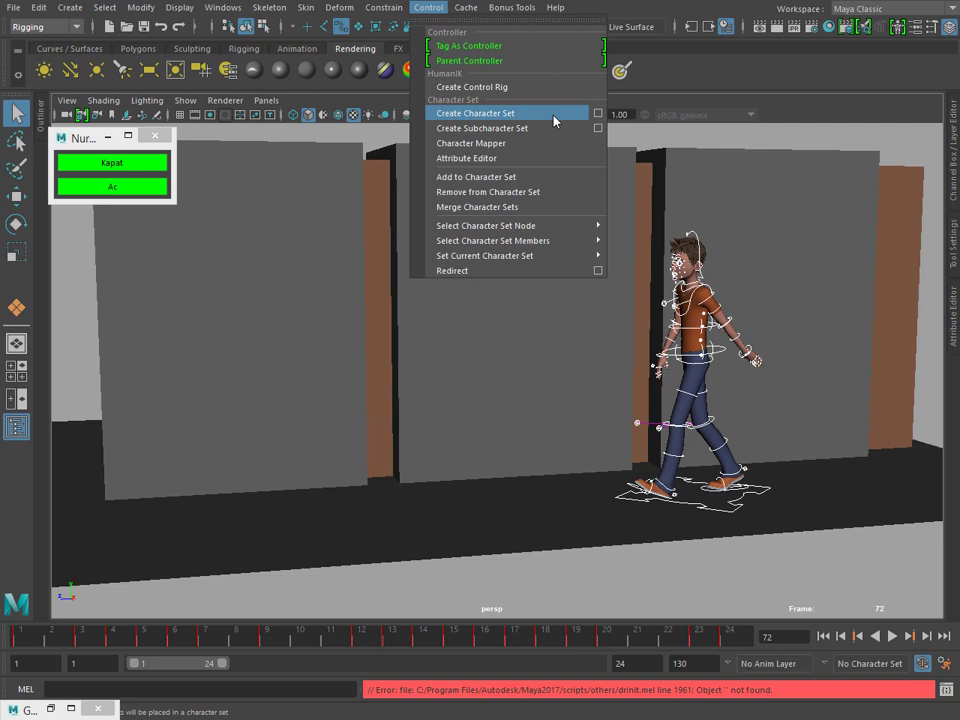
pyautogui.click(21, 432)
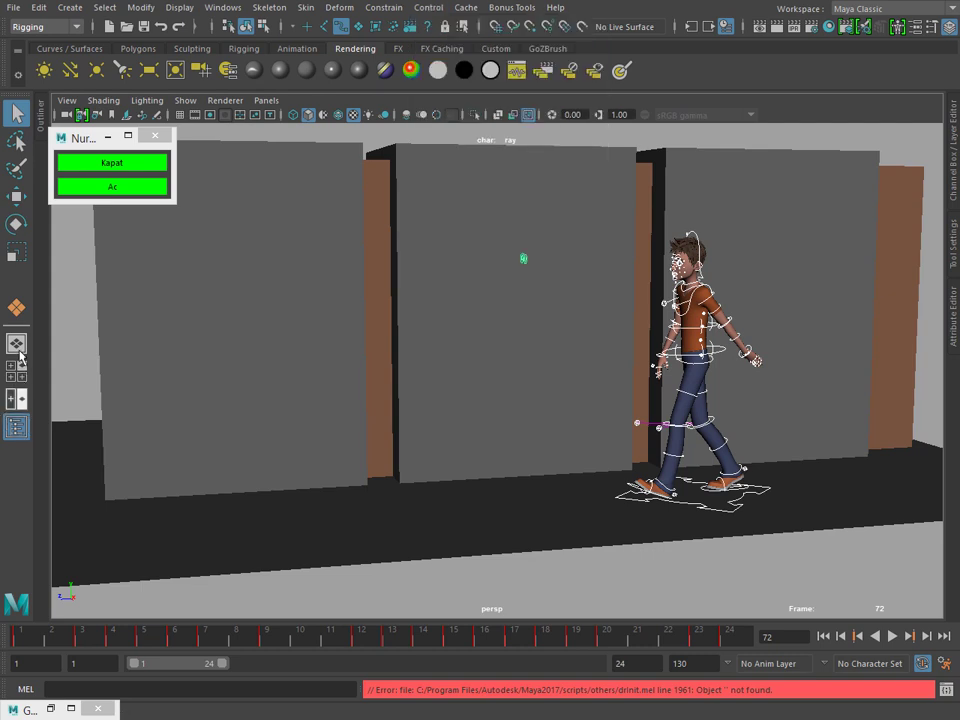
# Check the ray1 set in the Outliner and pick ray1 as the current character set
pyautogui.click(41, 105)
pyautogui.moveTo(77, 141); pyautogui.dragTo(287, 151)
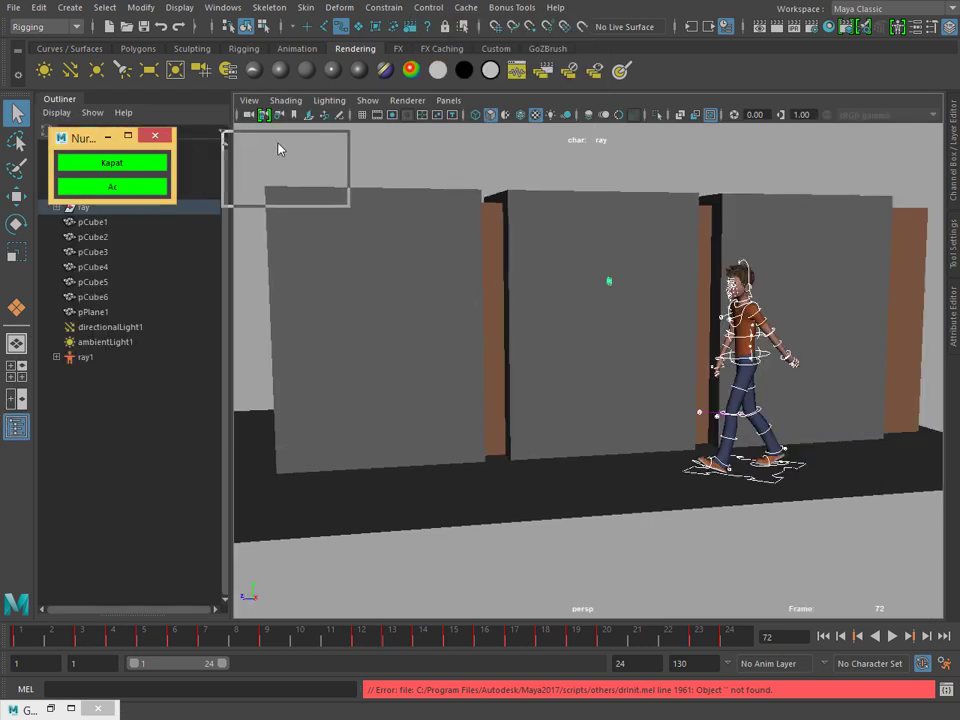
pyautogui.click(86, 360)
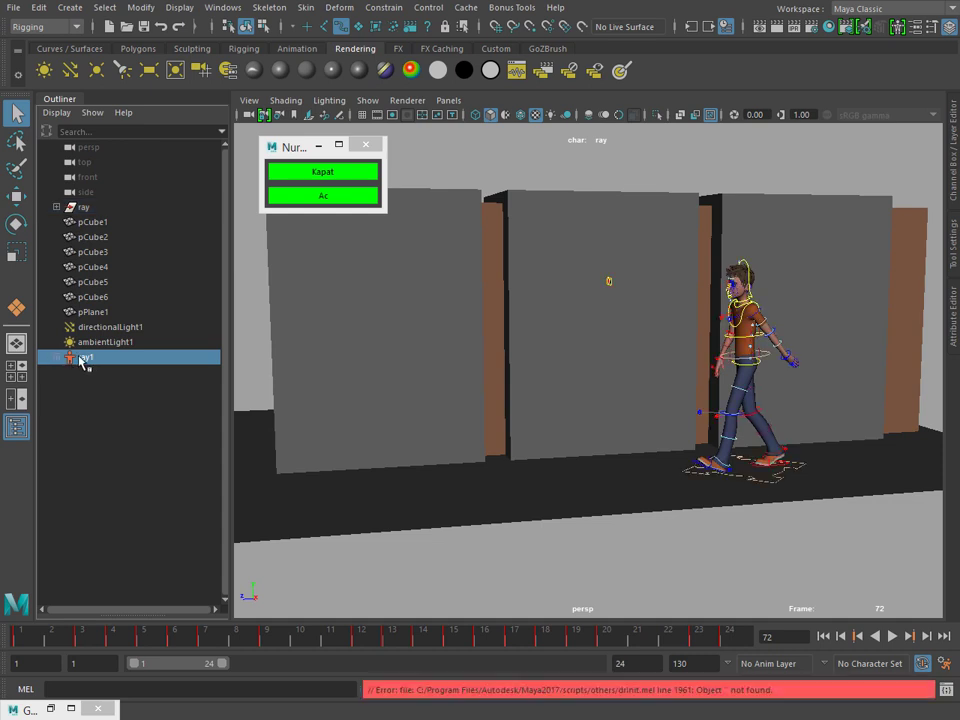
pyautogui.click(12, 432)
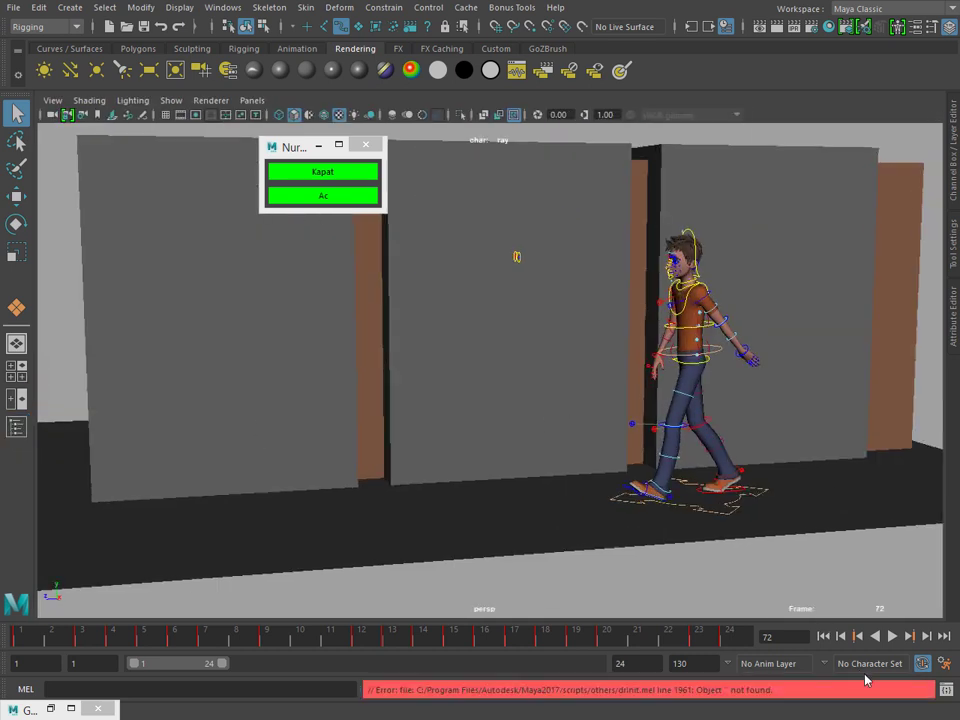
pyautogui.click(869, 664)
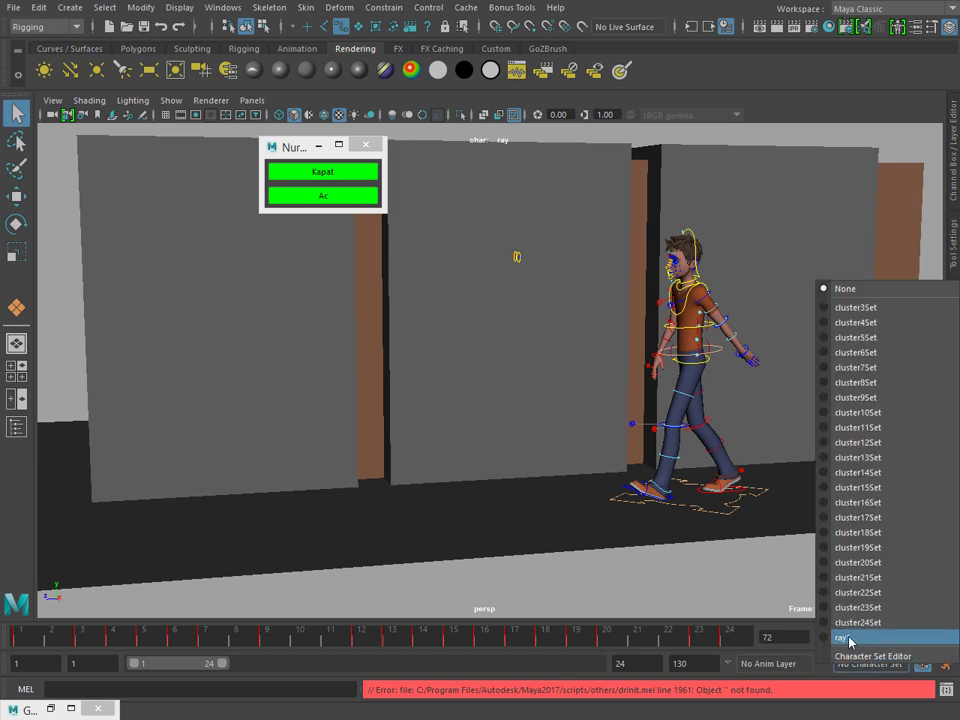
pyautogui.click(849, 638)
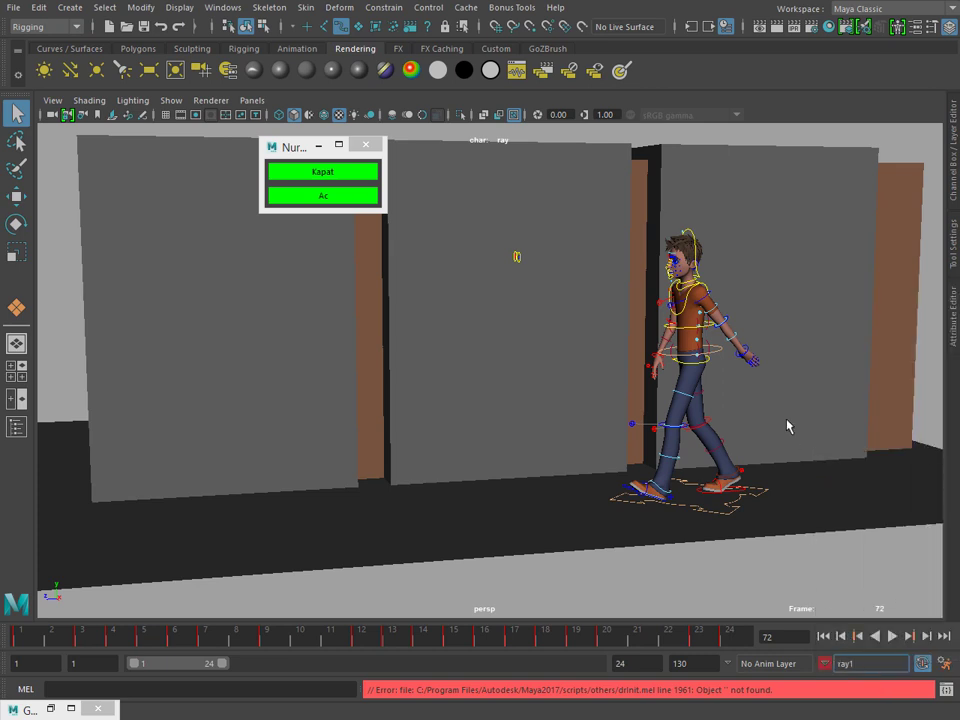
pyautogui.moveTo(683, 342)
pyautogui.keyDown('alt'); pyautogui.mouseDown()
pyautogui.moveTo(716, 326)
pyautogui.moveTo(738, 537)
pyautogui.mouseUp(); pyautogui.keyUp('alt')
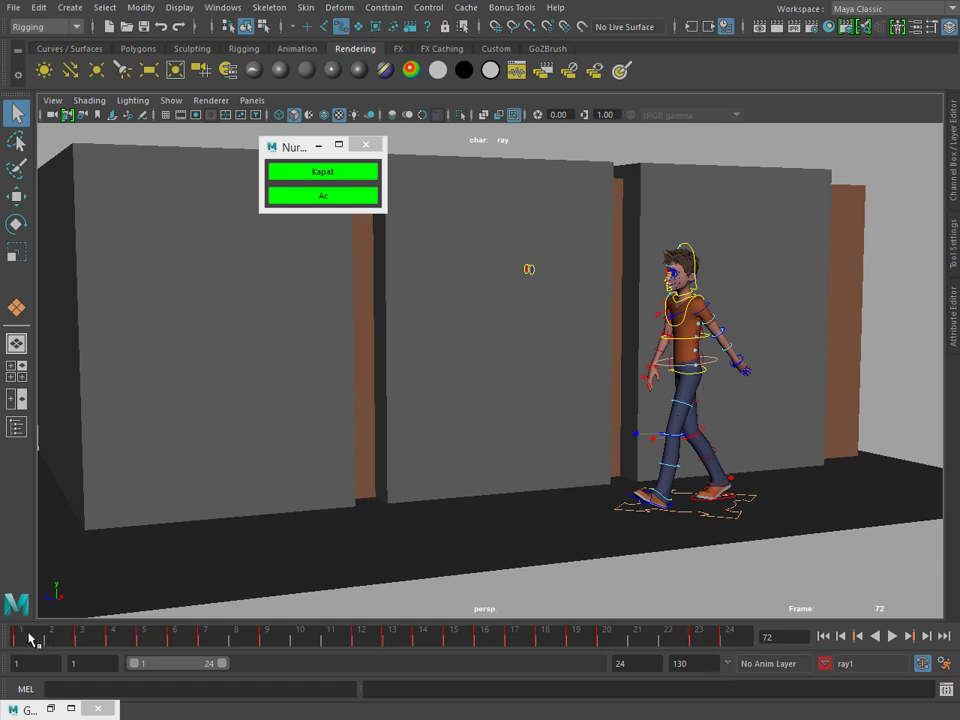
# Play the walk with Alt+V, then stop and replay it through frame 24
pyautogui.hotkey('alt', 'v')
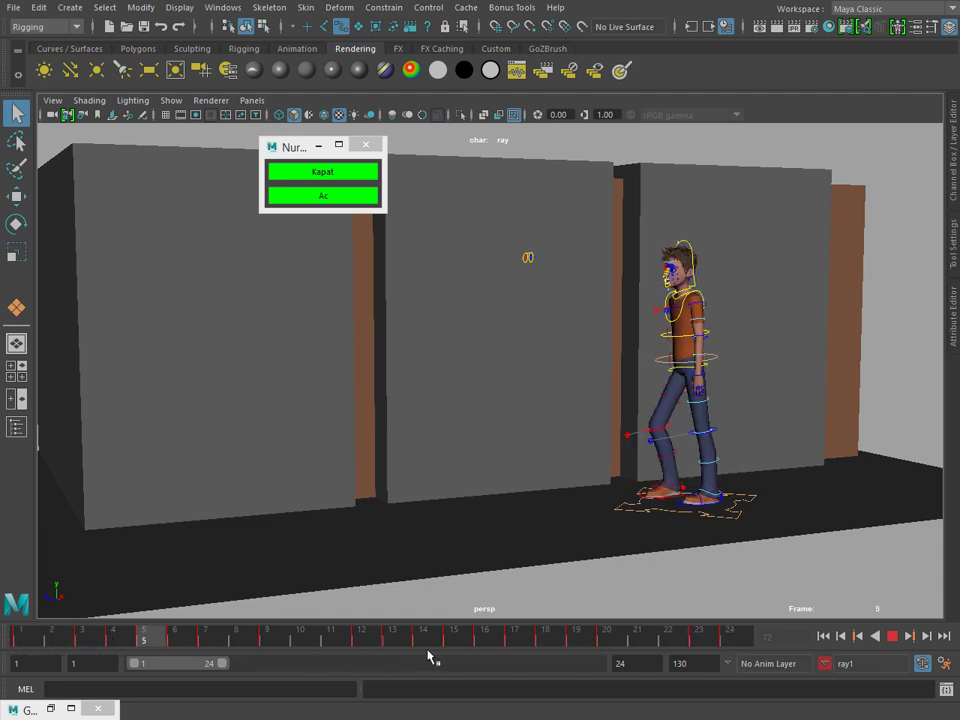
pyautogui.click(893, 635)
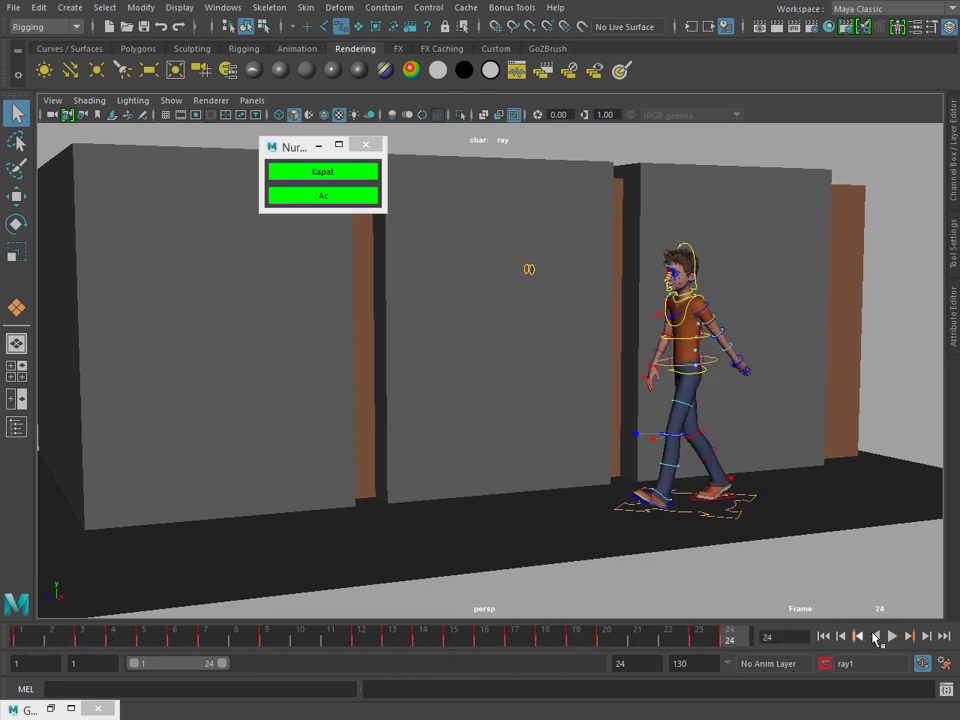
pyautogui.click(893, 636)
# Select all the rig controls and switch back to the Modeling menu set
pyautogui.moveTo(463, 197); pyautogui.dragTo(815, 559)
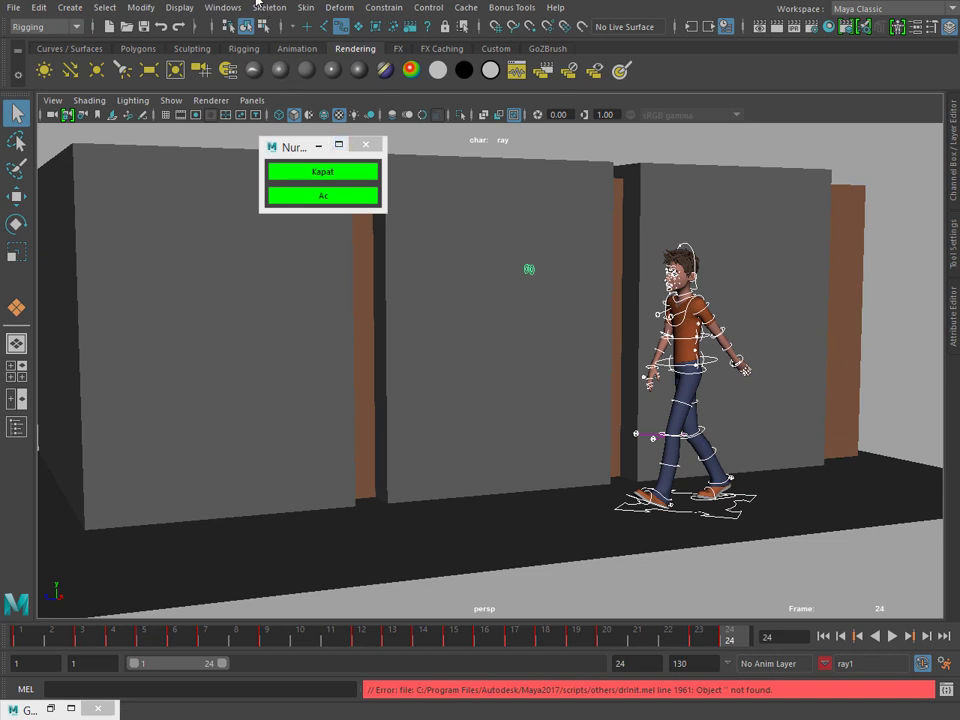
pyautogui.click(53, 27)
pyautogui.click(35, 40)
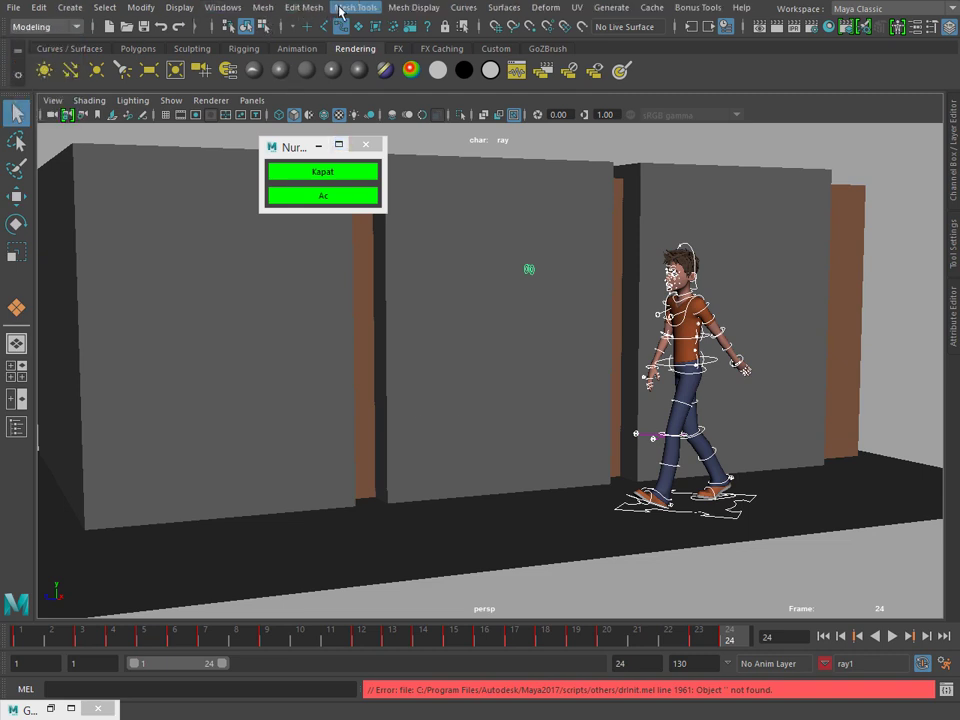
# In the Graph Editor, frame and select all keys and display curves beyond their keys
pyautogui.click(226, 8)
pyautogui.moveTo(262, 90)
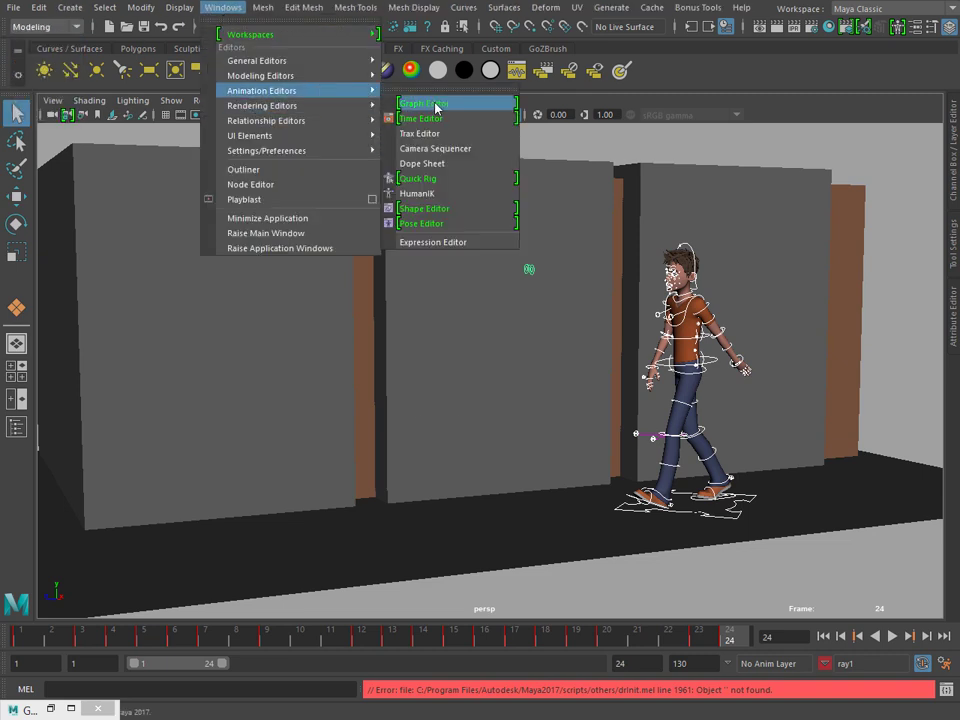
pyautogui.click(444, 113)
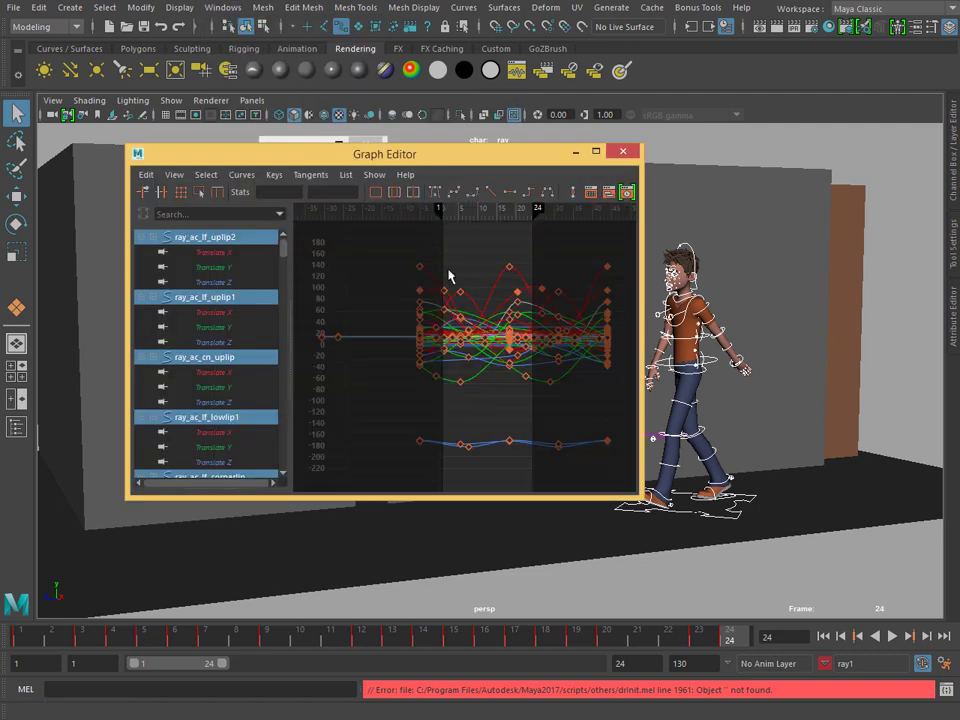
pyautogui.press('f')
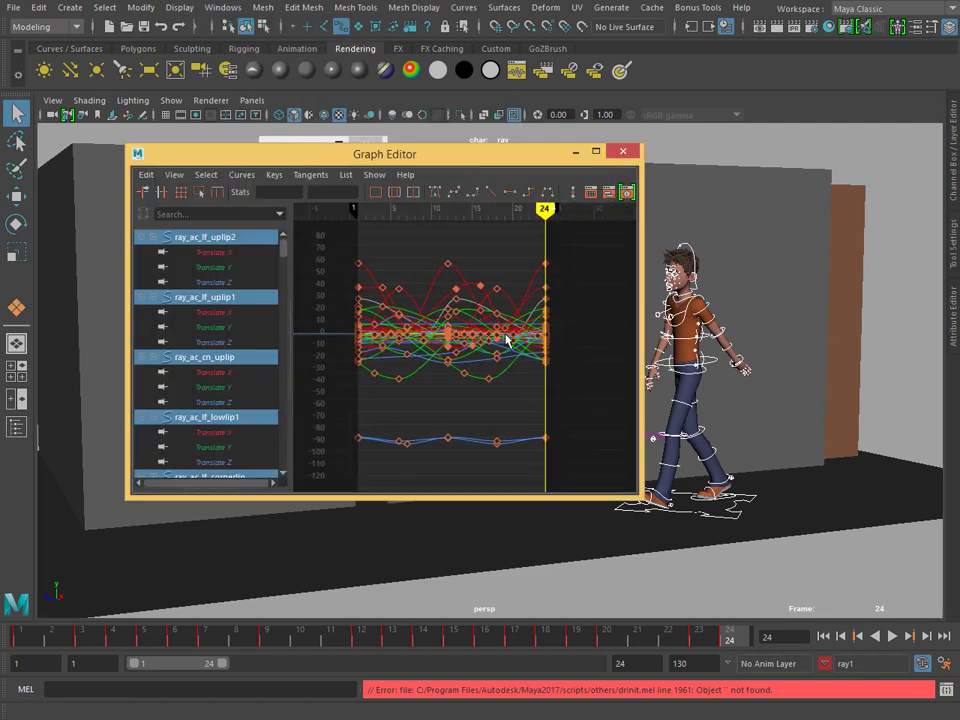
pyautogui.scroll(-3, 461, 357)
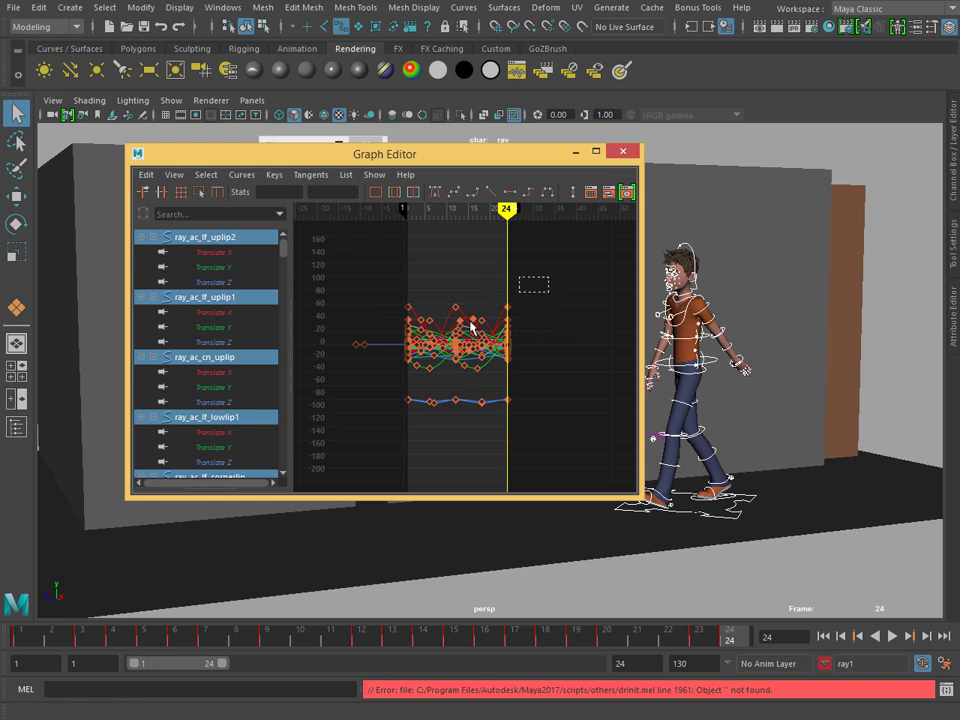
pyautogui.moveTo(471, 325); pyautogui.dragTo(388, 439)
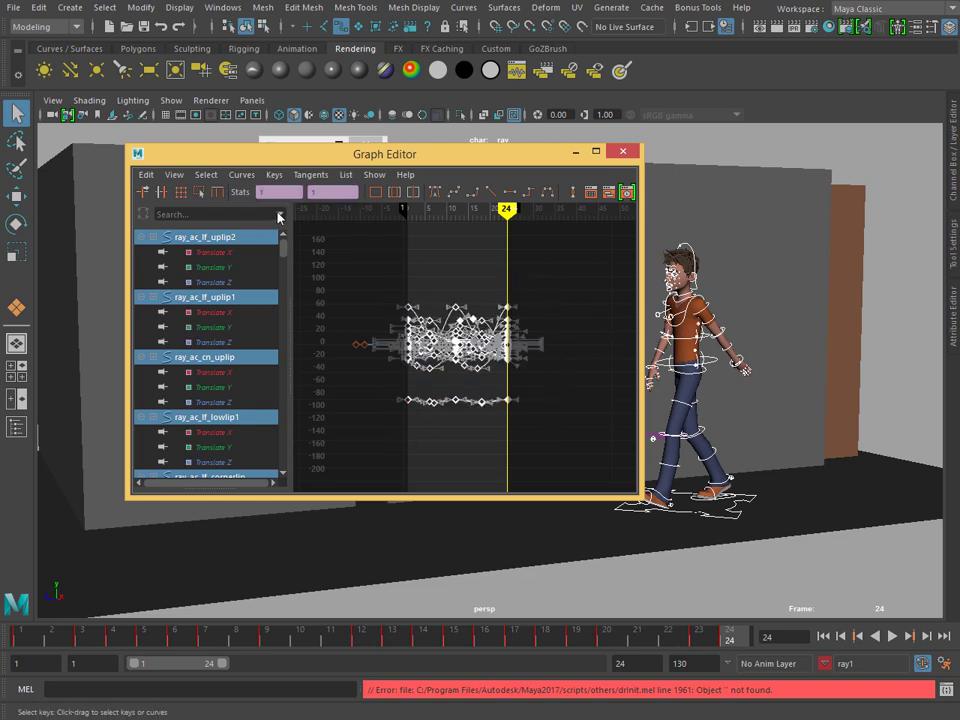
pyautogui.click(174, 174)
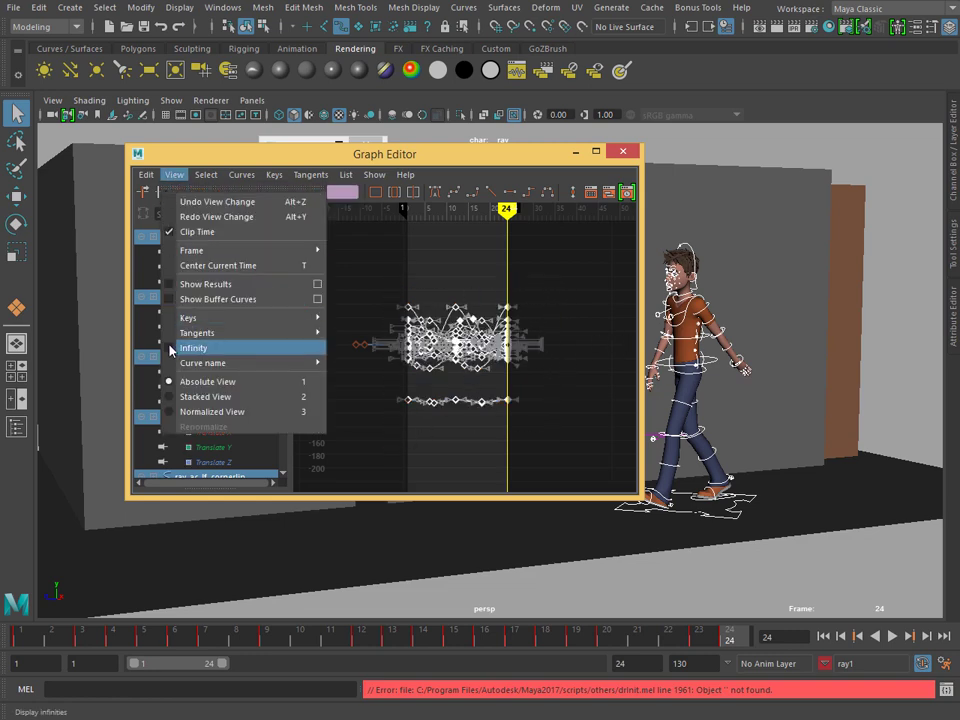
pyautogui.click(174, 349)
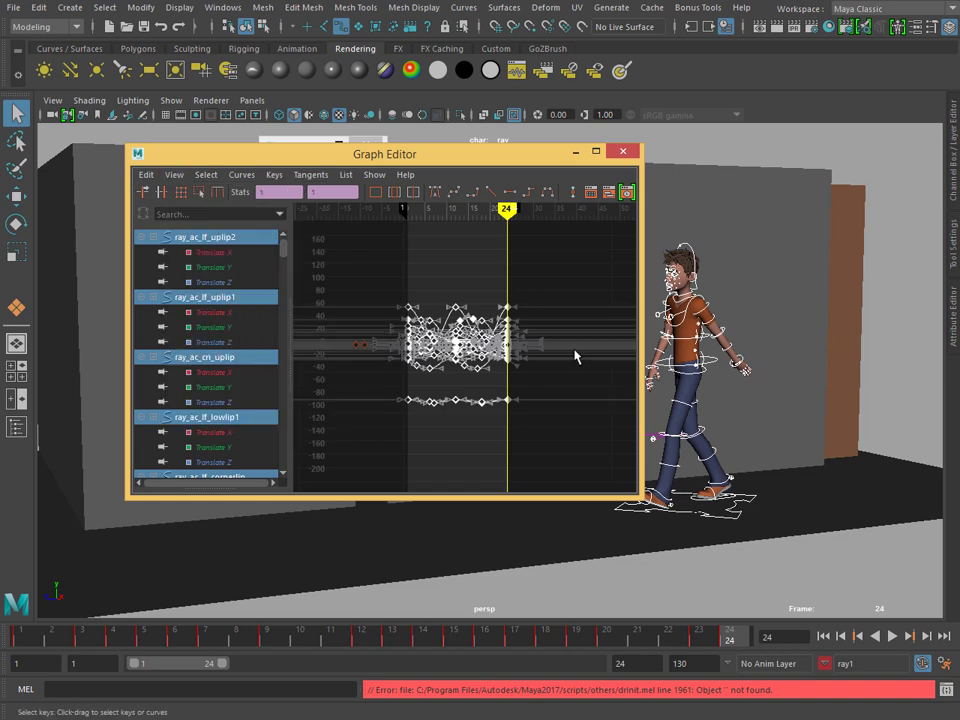
# Set the curves' Post Infinity to Cycle and zoom out to inspect the repeat
pyautogui.scroll(-5, 560, 352)
pyautogui.scroll(3, 444, 362)
pyautogui.scroll(2, 470, 366)
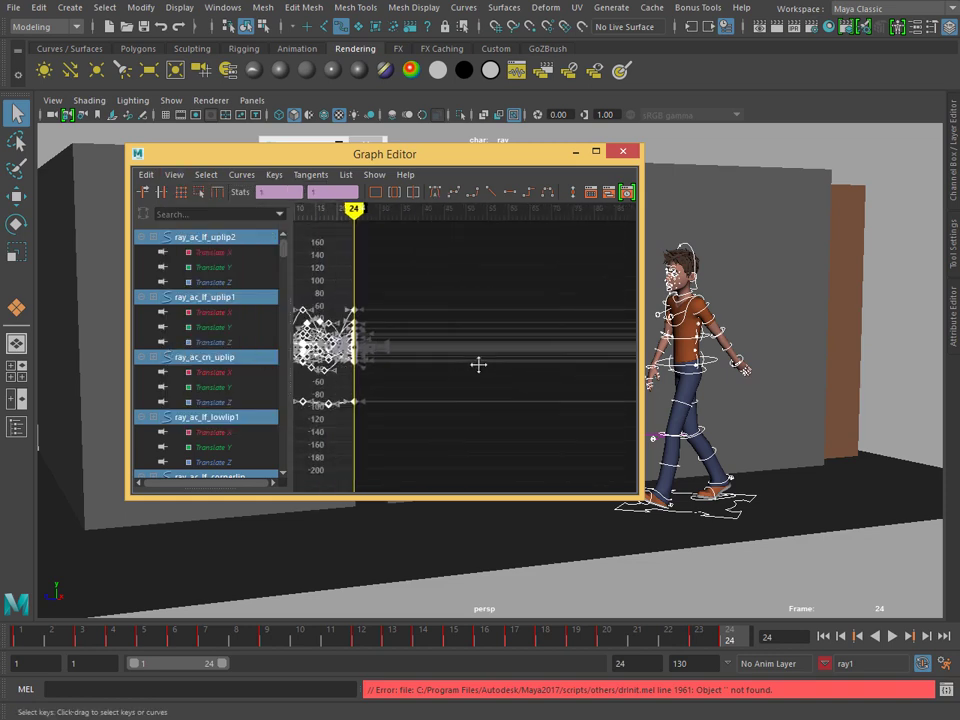
pyautogui.scroll(2, 476, 364)
pyautogui.click(240, 175)
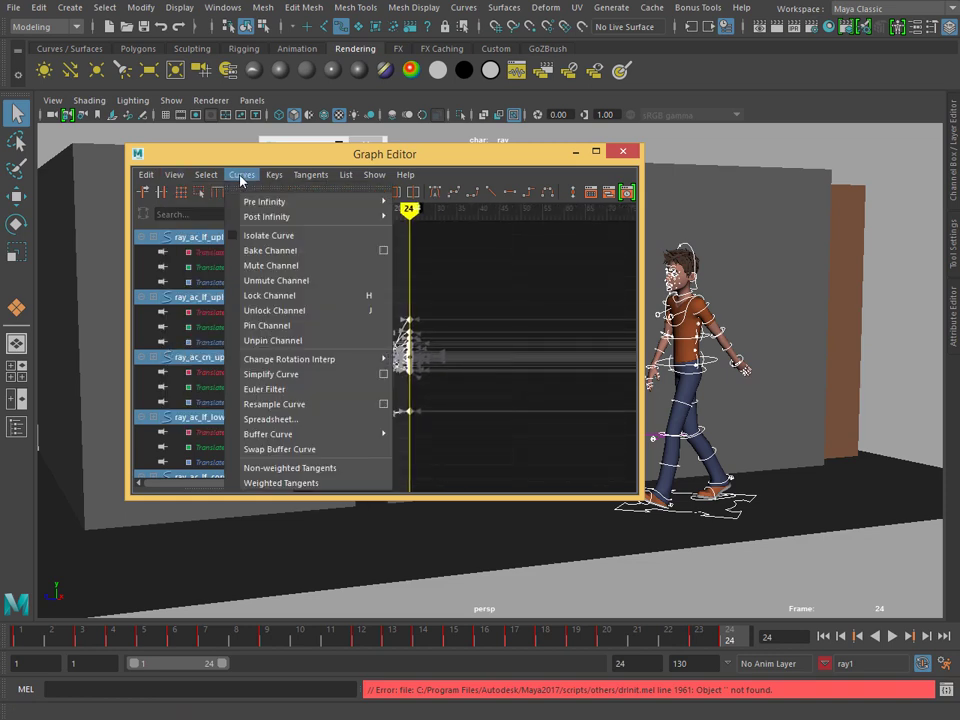
pyautogui.moveTo(290, 216)
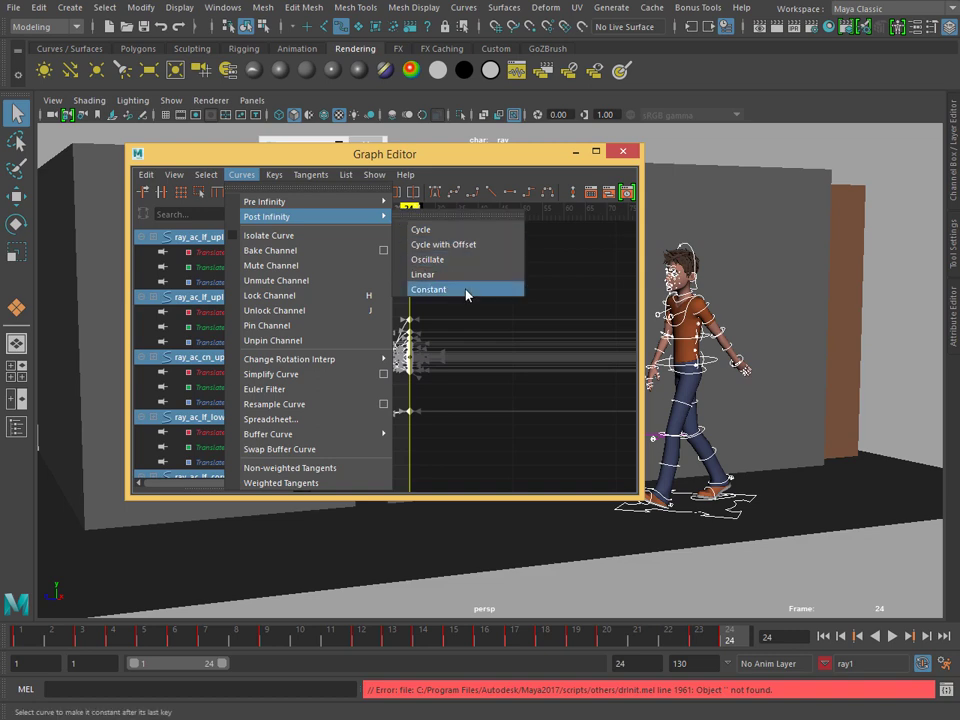
pyautogui.click(456, 229)
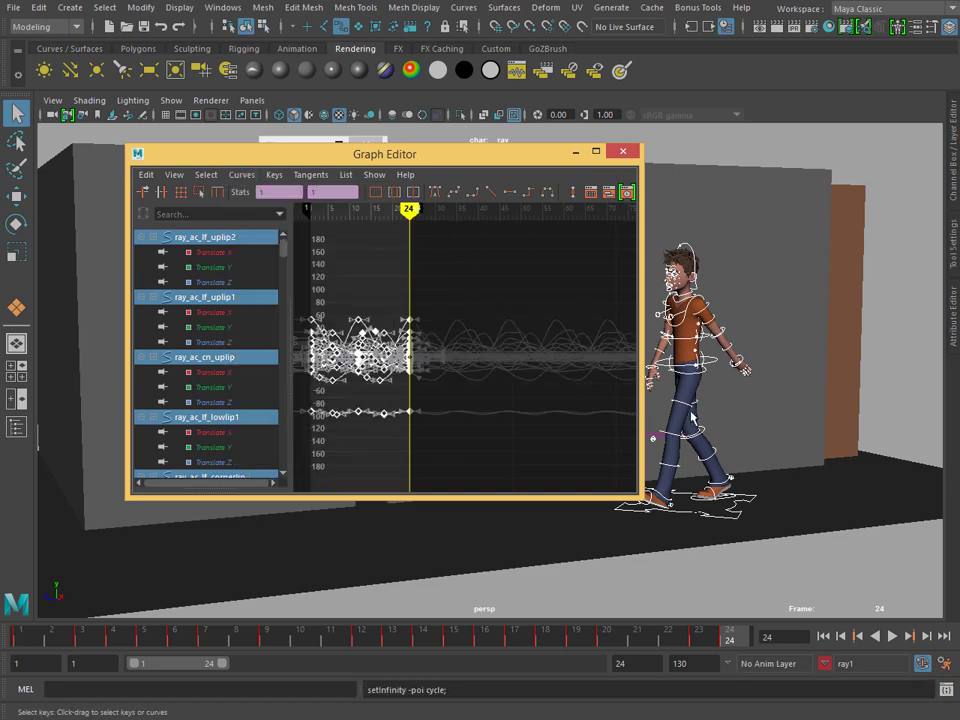
pyautogui.moveTo(503, 357)
pyautogui.keyDown('alt'); pyautogui.mouseDown(button='right')
pyautogui.moveTo(446, 326)
pyautogui.moveTo(521, 371)
pyautogui.moveTo(485, 349)
pyautogui.moveTo(460, 355)
pyautogui.mouseUp(button='right'); pyautogui.keyUp('alt')
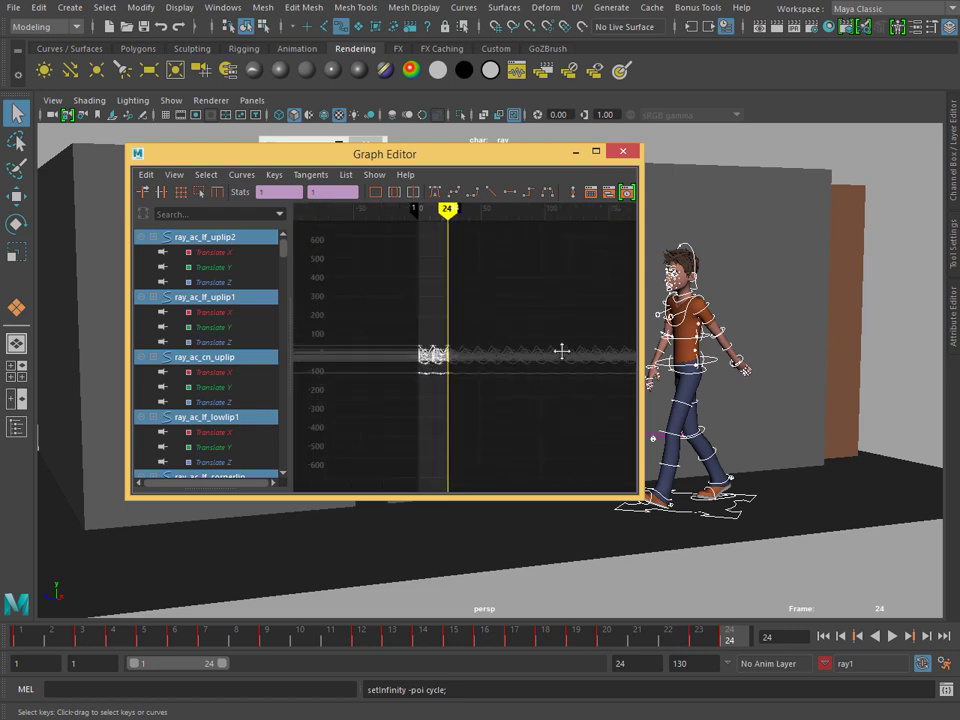
pyautogui.keyDown('alt'); pyautogui.moveTo(562, 351); pyautogui.dragTo(566, 357, button='middle'); pyautogui.keyUp('alt')
# Minimize the Graph Editor, set the playback end time to 130, and go to frame 1
pyautogui.click(576, 152)
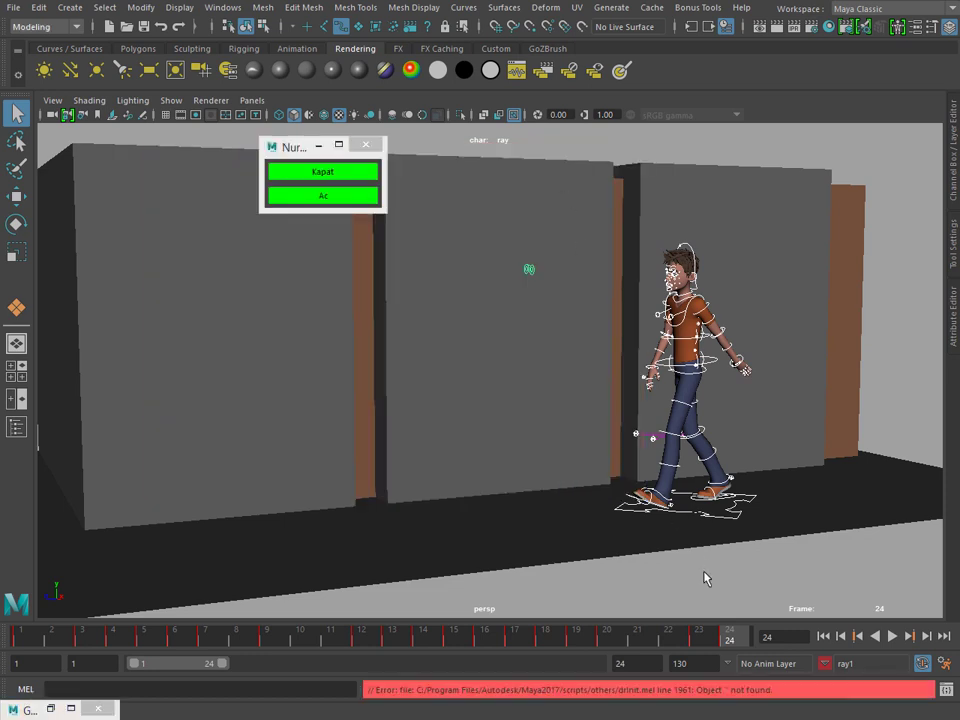
pyautogui.moveTo(640, 664); pyautogui.dragTo(592, 666)
pyautogui.press('Return')
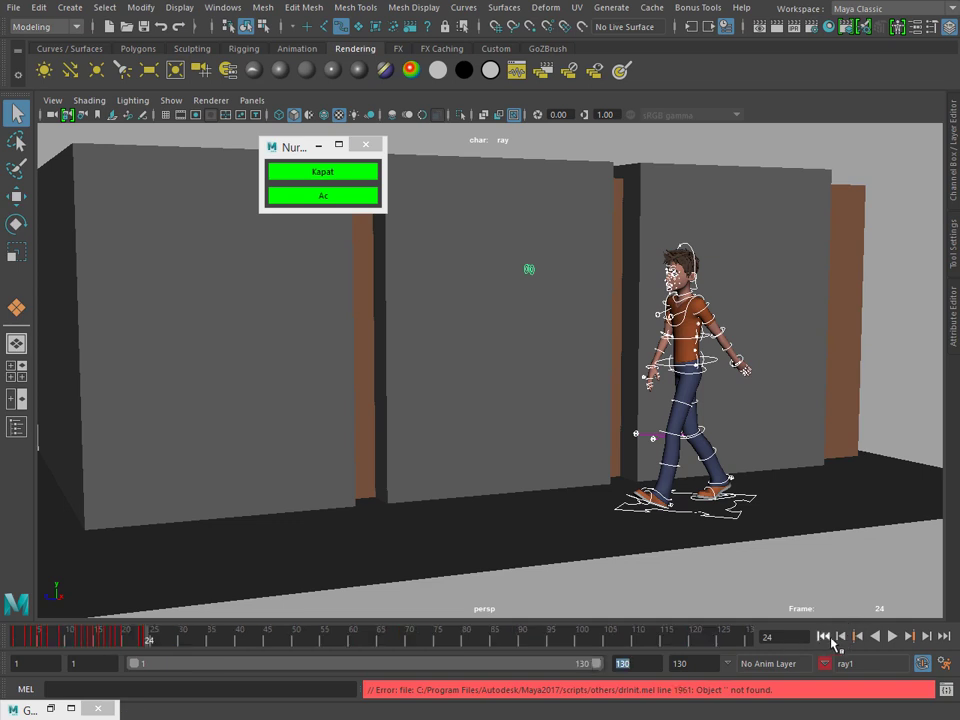
pyautogui.click(826, 636)
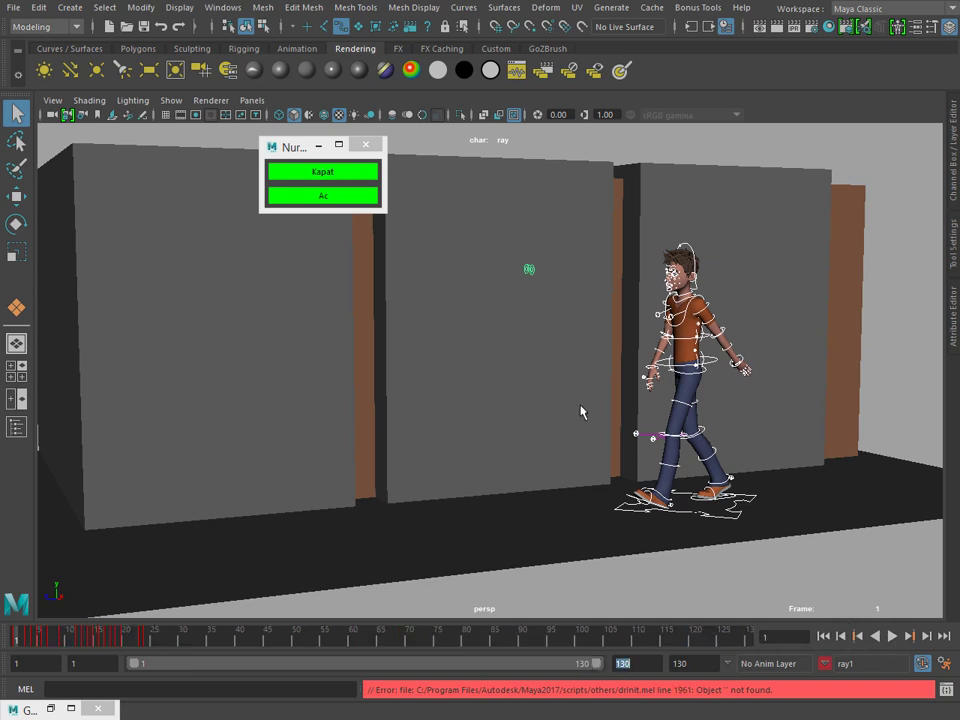
# Hide the rig controls with Kapat and play the cycled walk past frame 24
pyautogui.click(341, 174)
pyautogui.click(890, 636)
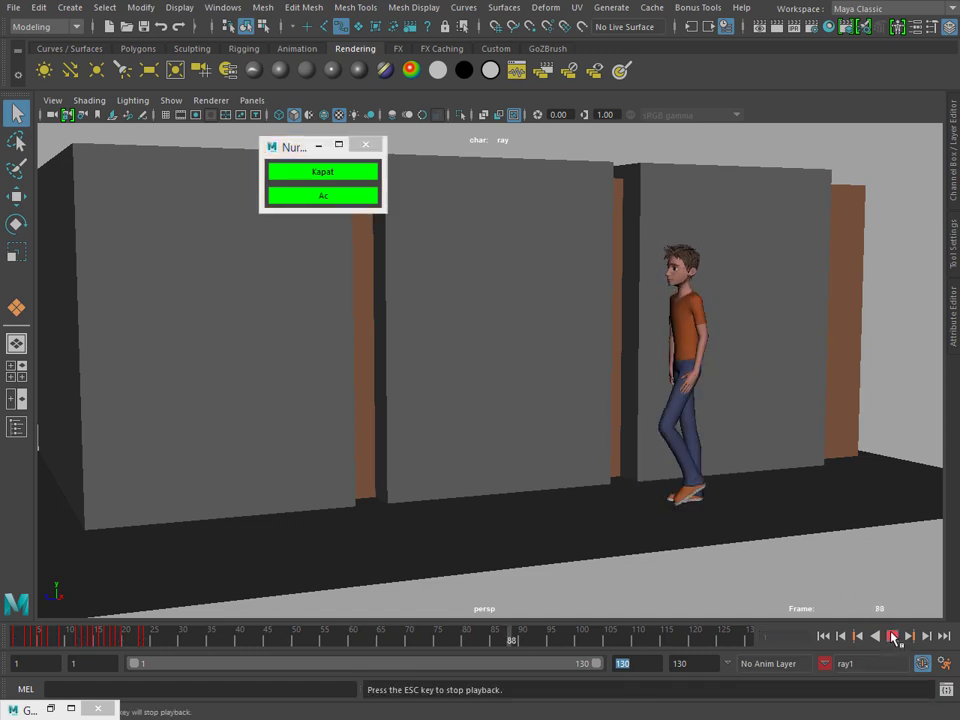
pyautogui.click(855, 633)
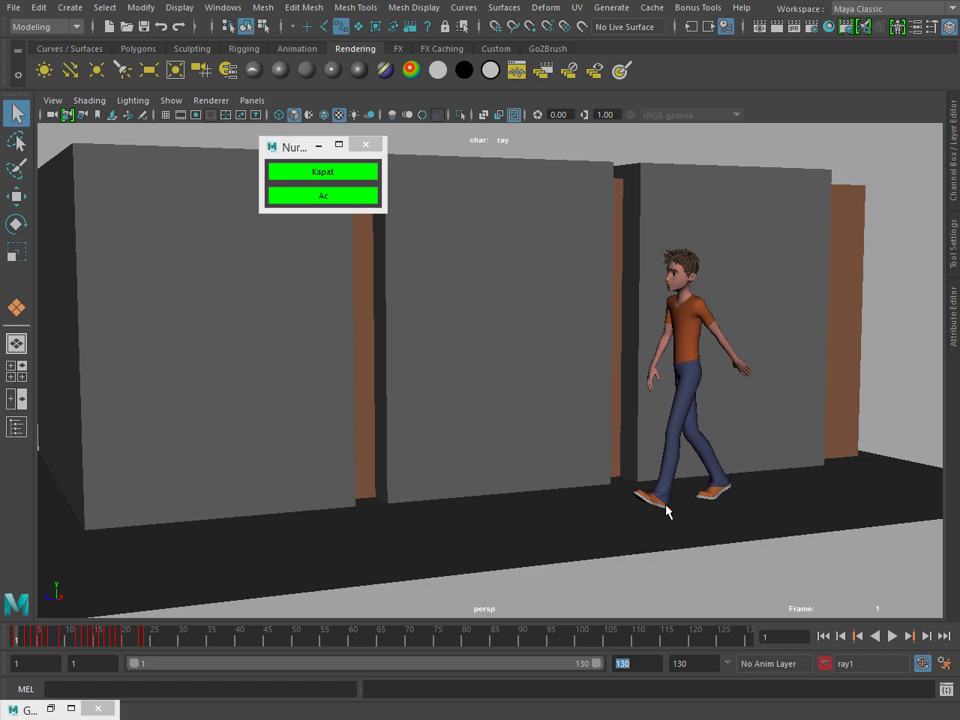
pyautogui.moveTo(554, 452)
pyautogui.keyDown('alt'); pyautogui.mouseDown()
pyautogui.moveTo(634, 446)
pyautogui.moveTo(648, 512)
pyautogui.mouseUp(); pyautogui.keyUp('alt')
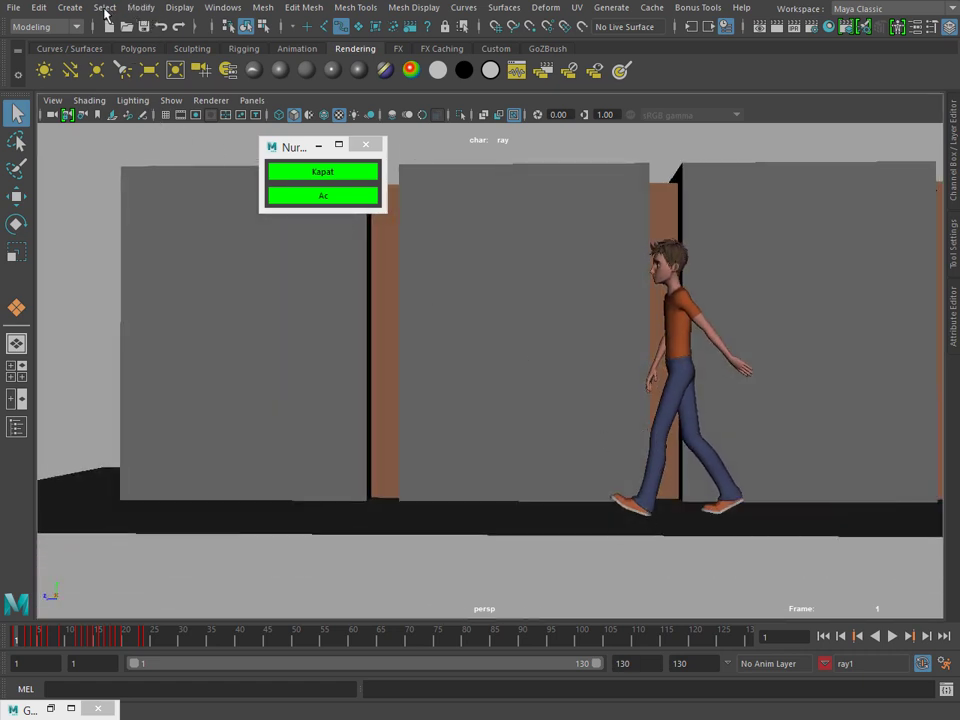
# Create a locator and turn on locator display in the viewport
pyautogui.click(70, 8)
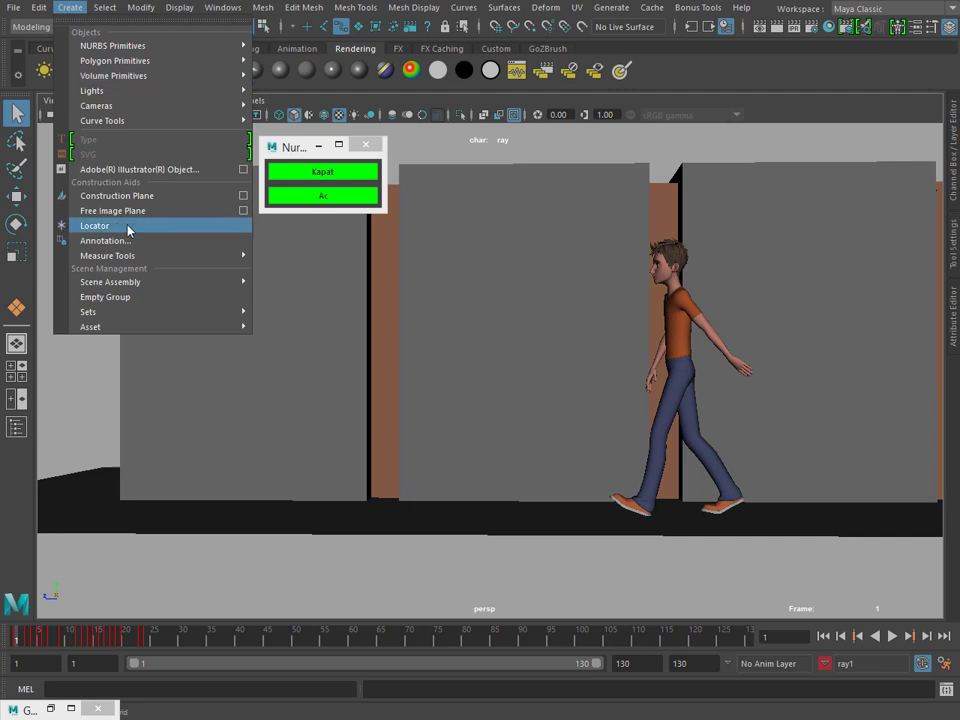
pyautogui.click(95, 226)
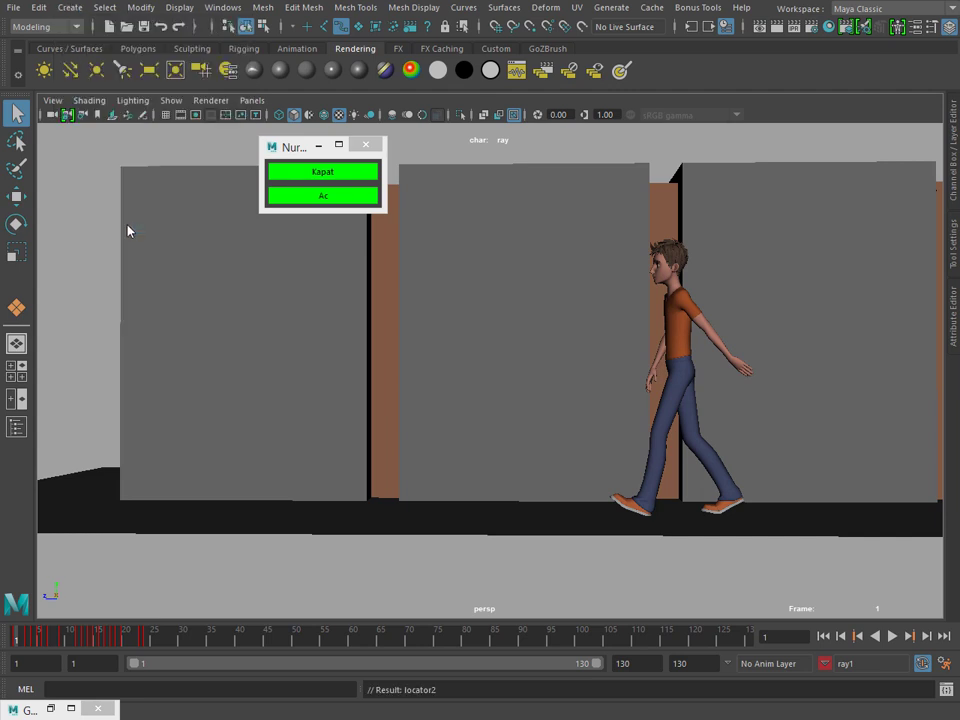
pyautogui.click(171, 100)
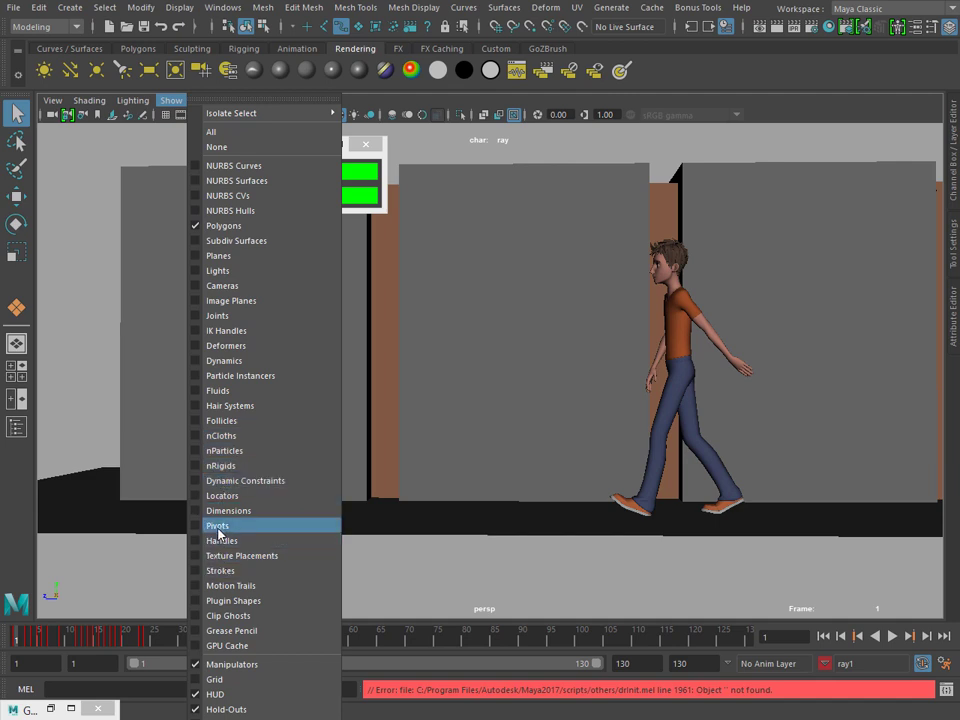
pyautogui.click(200, 497)
# Select the locator with the Move tool and frame it in the side view
pyautogui.click(610, 512)
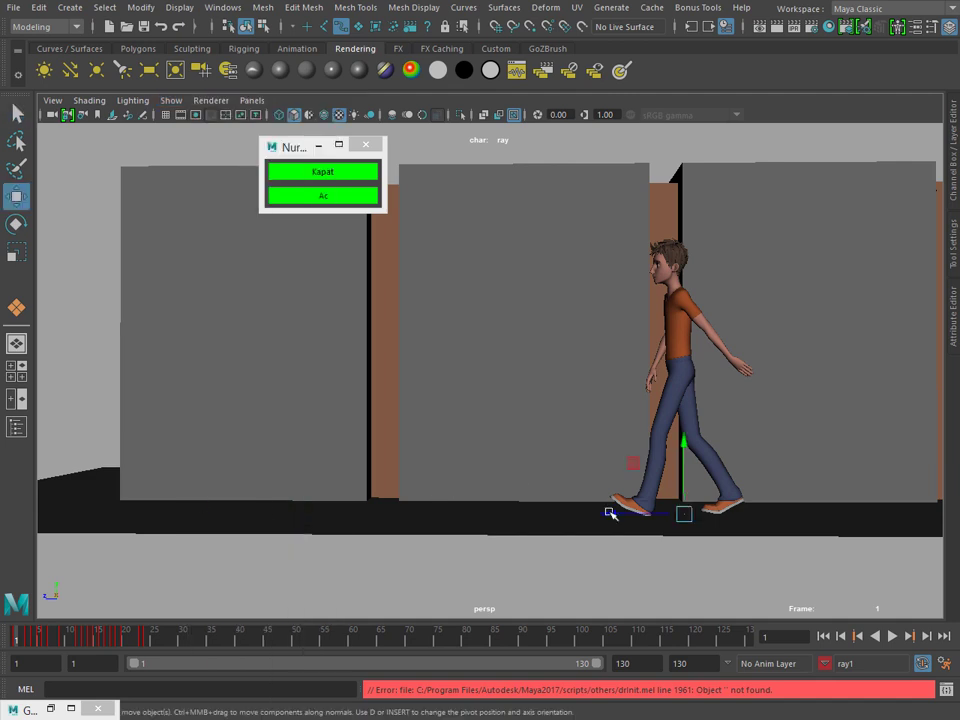
pyautogui.press('r')
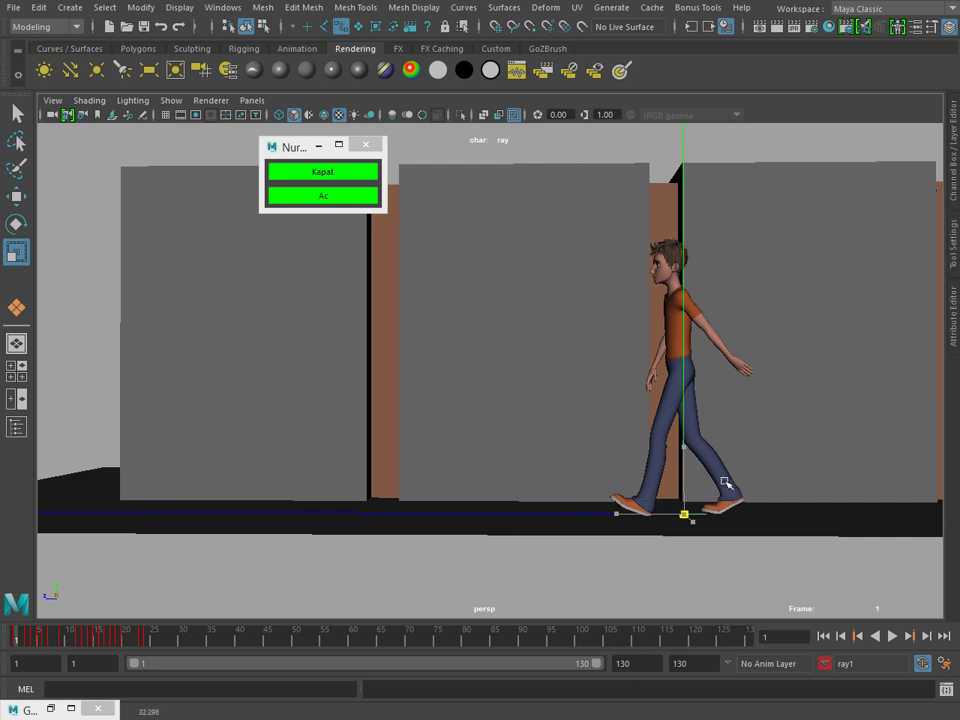
pyautogui.press('w')
pyautogui.scroll(2, 721, 484)
pyautogui.keyDown('alt'); pyautogui.moveTo(679, 461); pyautogui.dragTo(549, 390, button='middle'); pyautogui.keyUp('alt')
pyautogui.press('space')
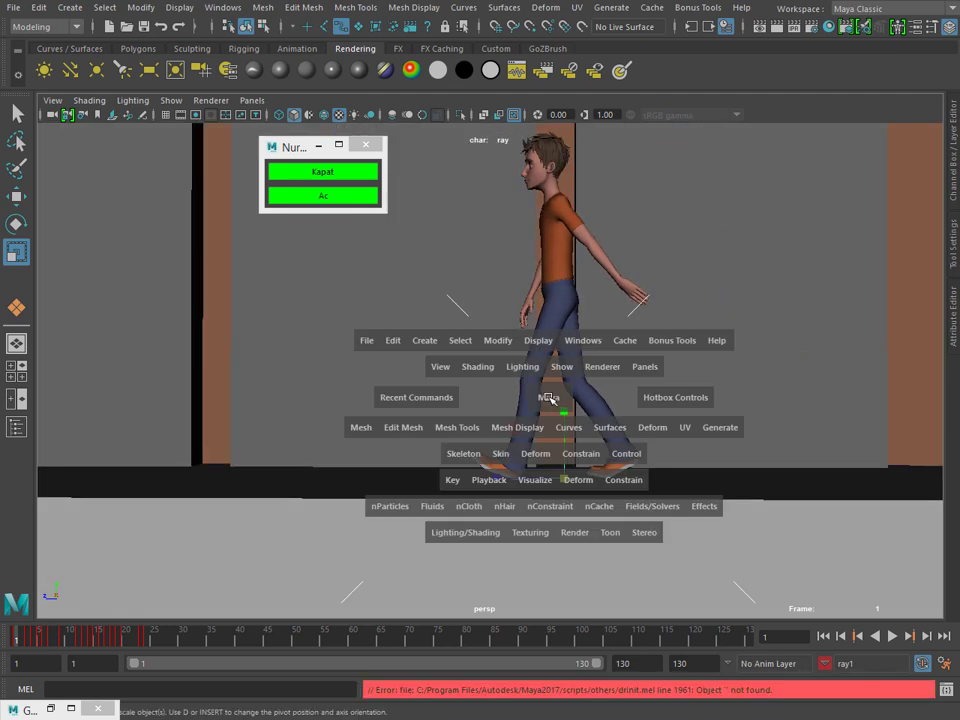
pyautogui.moveTo(549, 393); pyautogui.dragTo(627, 398)
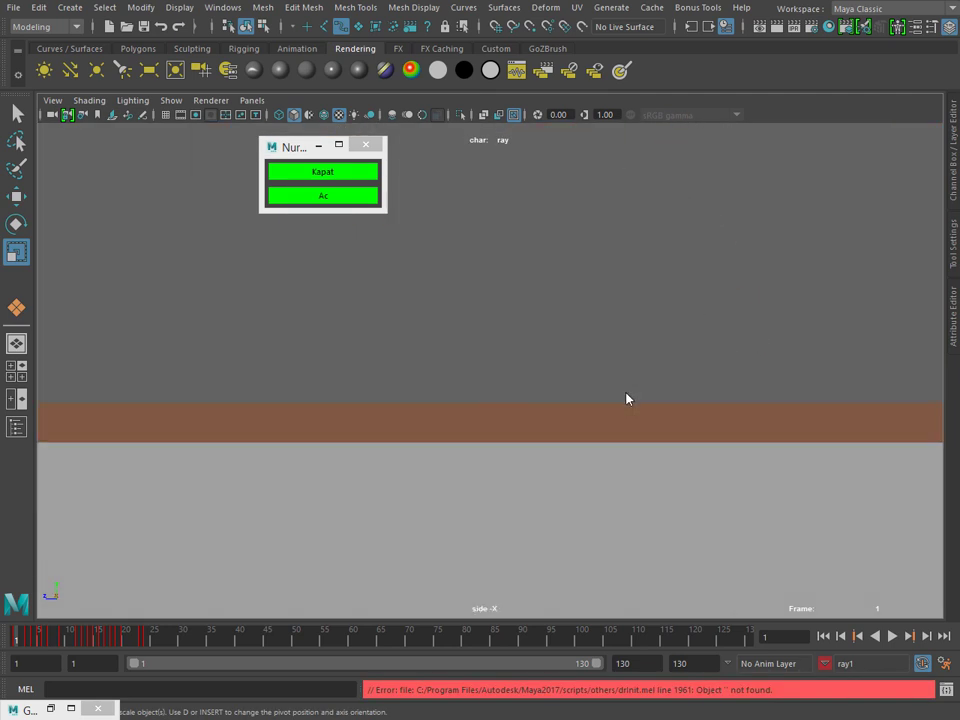
pyautogui.press('f')
pyautogui.scroll(-1, 386, 360)
pyautogui.scroll(-2, 441, 393)
pyautogui.scroll(-3, 441, 393)
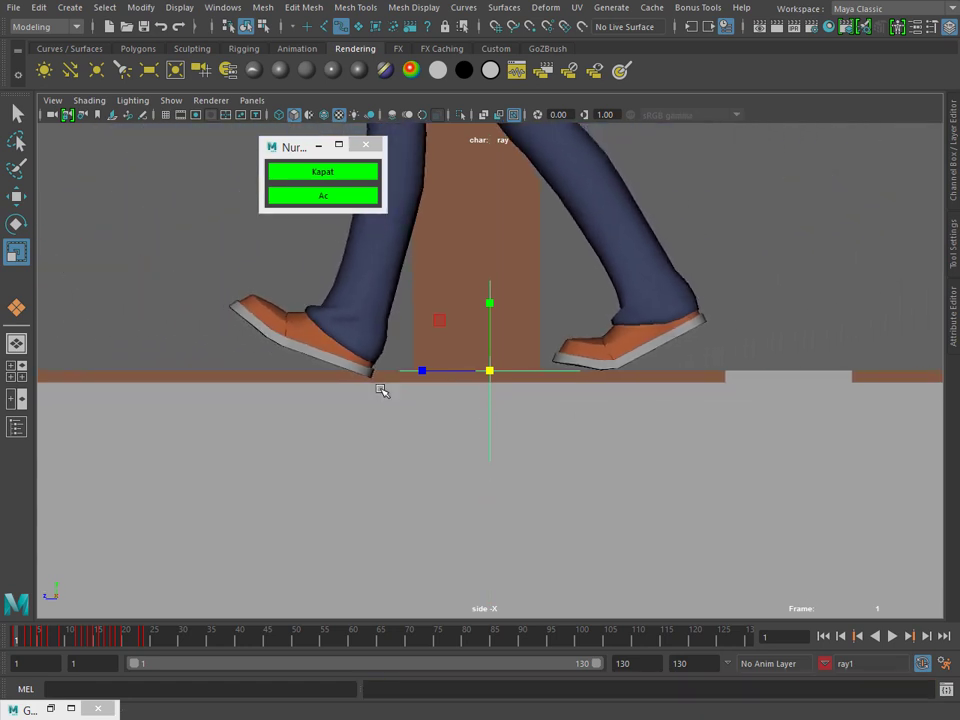
# Slide the locator along Z to sit under the forward foot's toe
pyautogui.press('w')
pyautogui.keyDown('alt'); pyautogui.moveTo(488, 372); pyautogui.dragTo(570, 403, button='middle'); pyautogui.keyUp('alt')
pyautogui.scroll(-2, 565, 420)
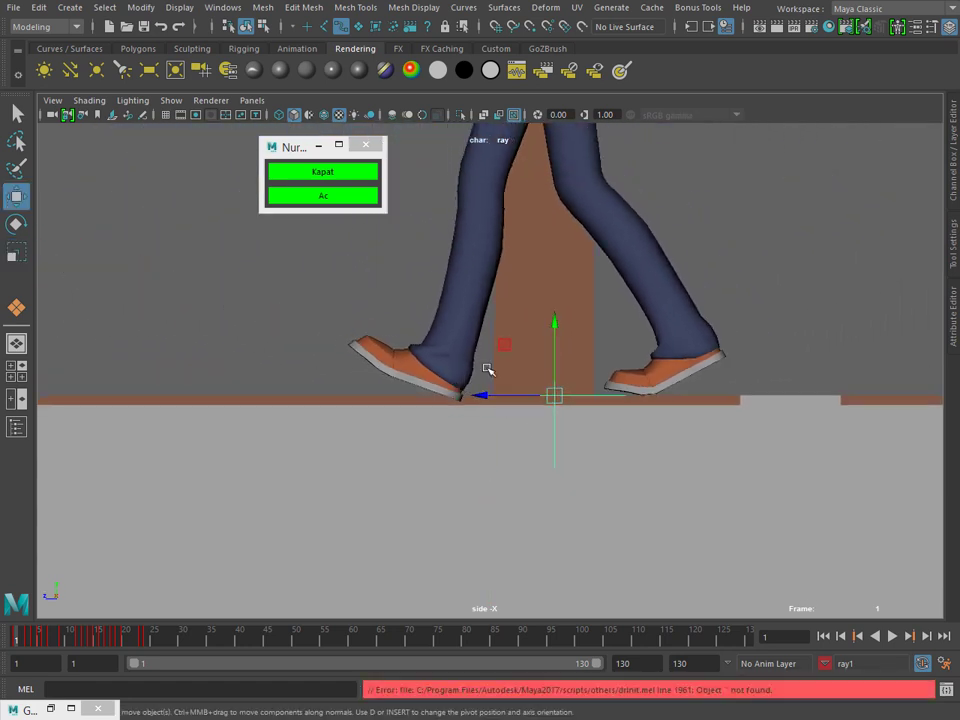
pyautogui.keyDown('alt'); pyautogui.moveTo(489, 369); pyautogui.dragTo(570, 523, button='middle'); pyautogui.keyUp('alt')
pyautogui.scroll(3, 492, 505)
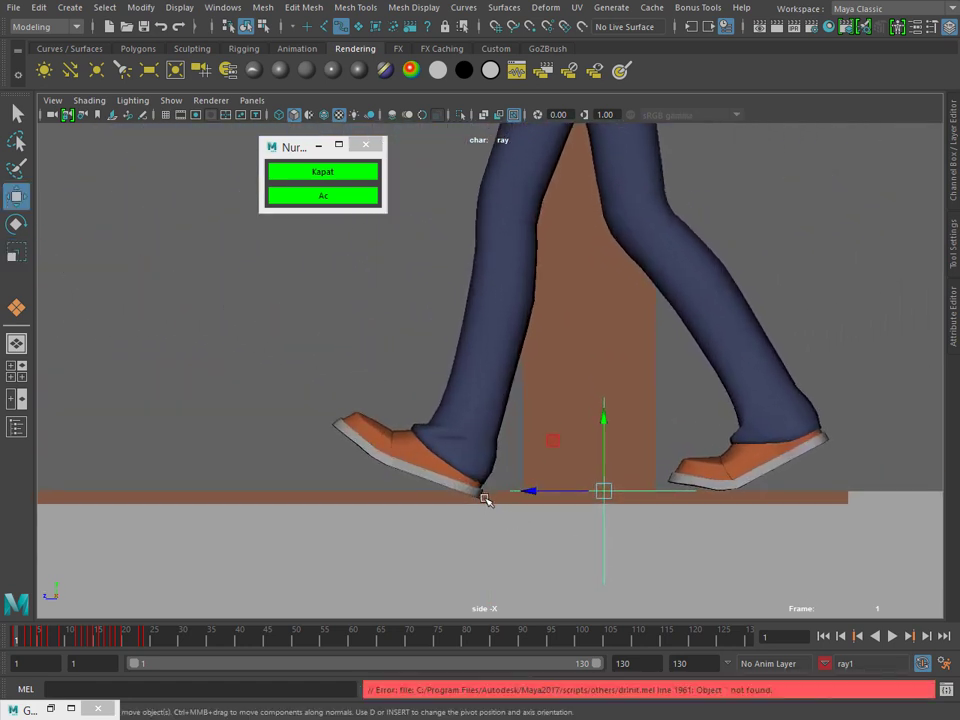
pyautogui.moveTo(536, 492); pyautogui.dragTo(431, 499)
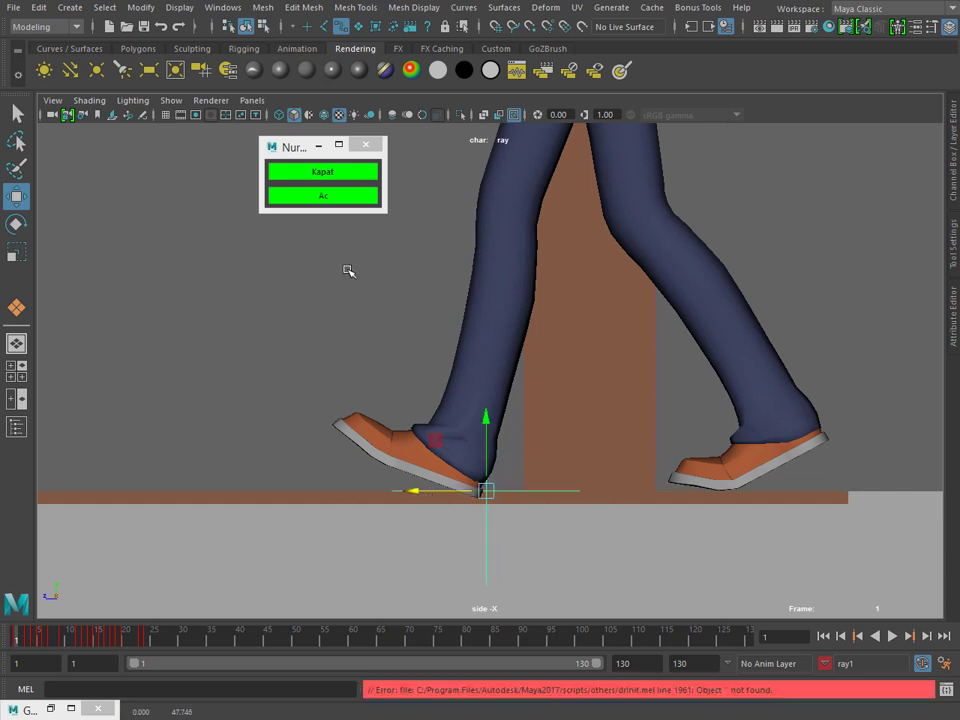
# Show the rig controls again with Ac and return to the perspective camera
pyautogui.click(328, 198)
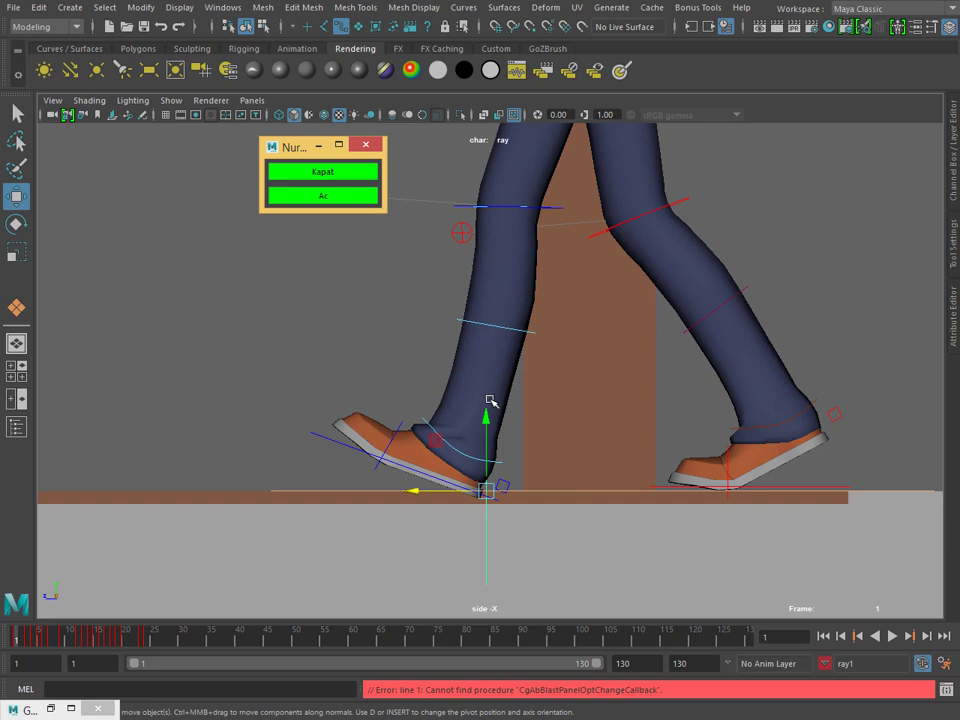
pyautogui.press('space')
pyautogui.moveTo(491, 399)
pyautogui.mouseDown()
pyautogui.moveTo(536, 336)
pyautogui.moveTo(375, 242)
pyautogui.mouseUp()
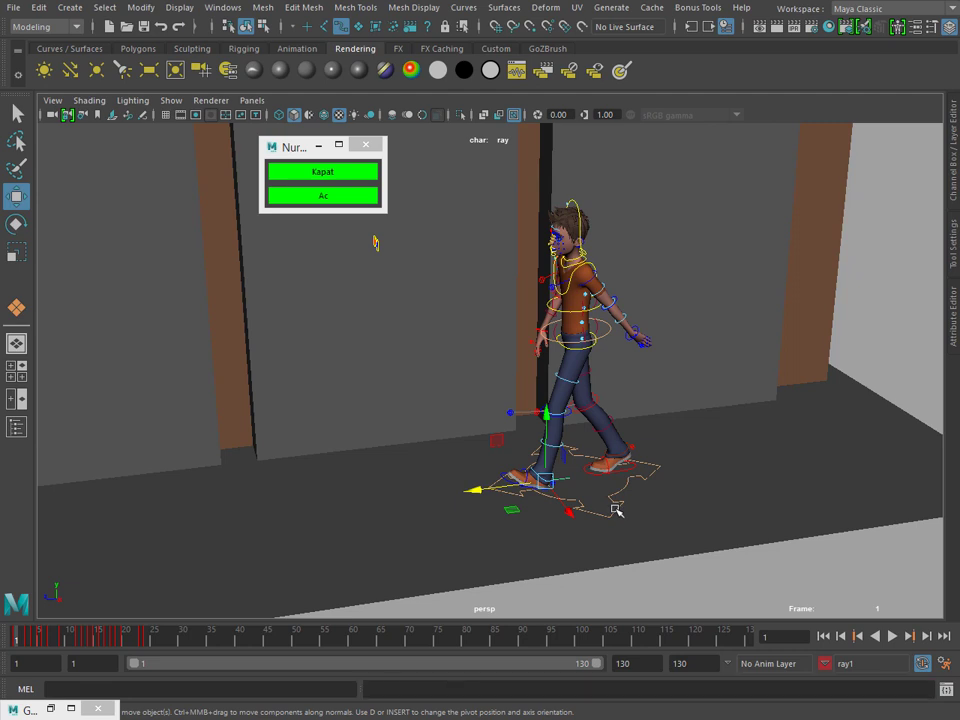
# Select the rig controls and drag the Nur tool window to the top-left
pyautogui.click(622, 511)
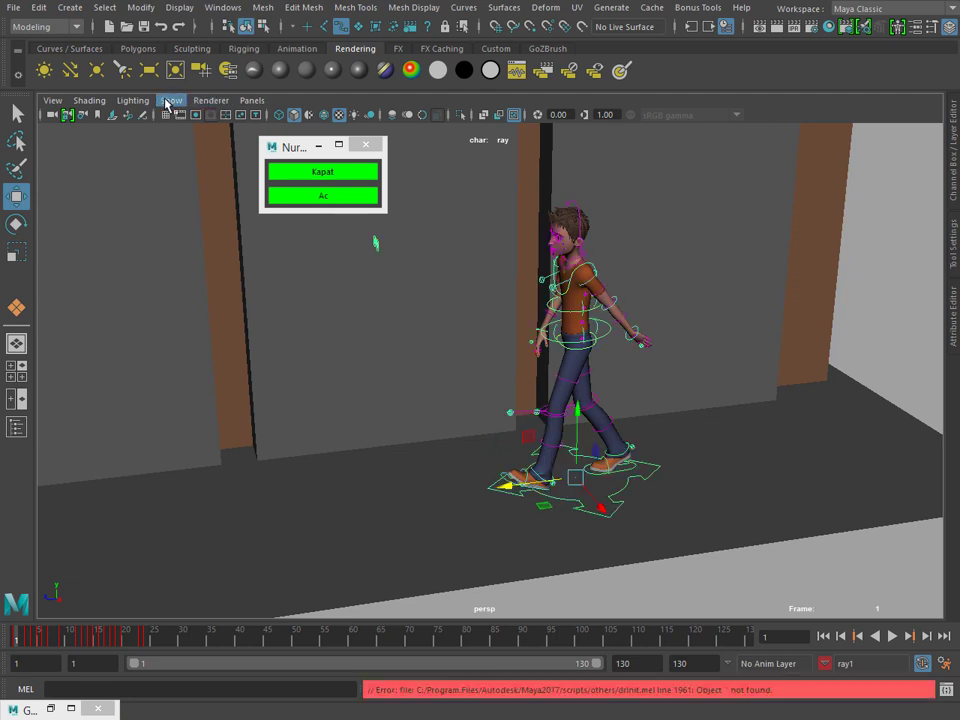
pyautogui.click(171, 100)
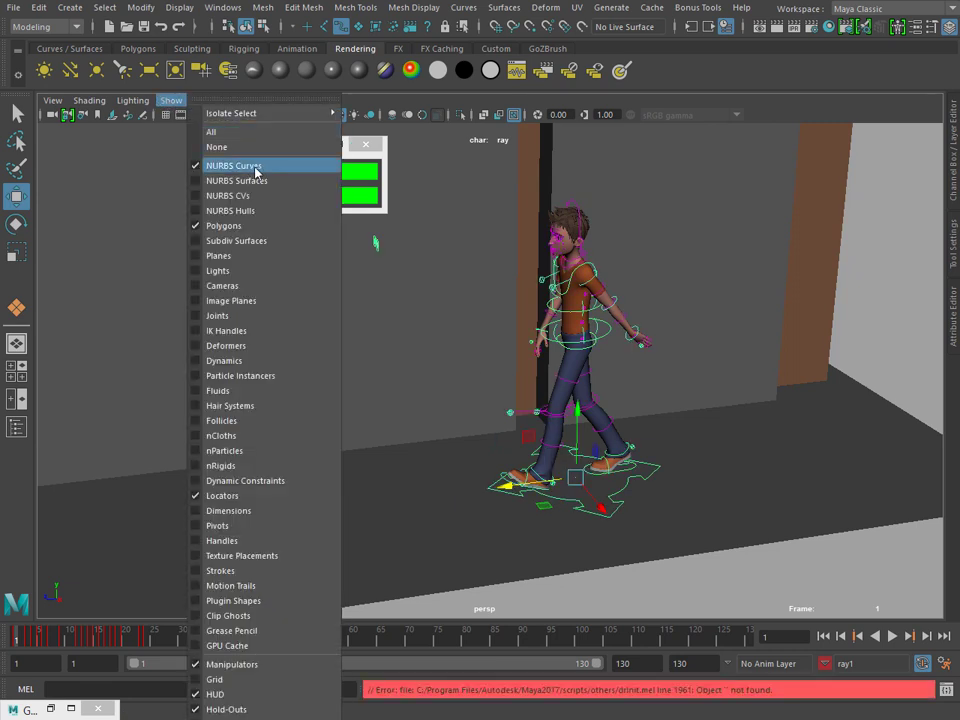
pyautogui.click(386, 181)
pyautogui.moveTo(297, 150); pyautogui.dragTo(92, 142)
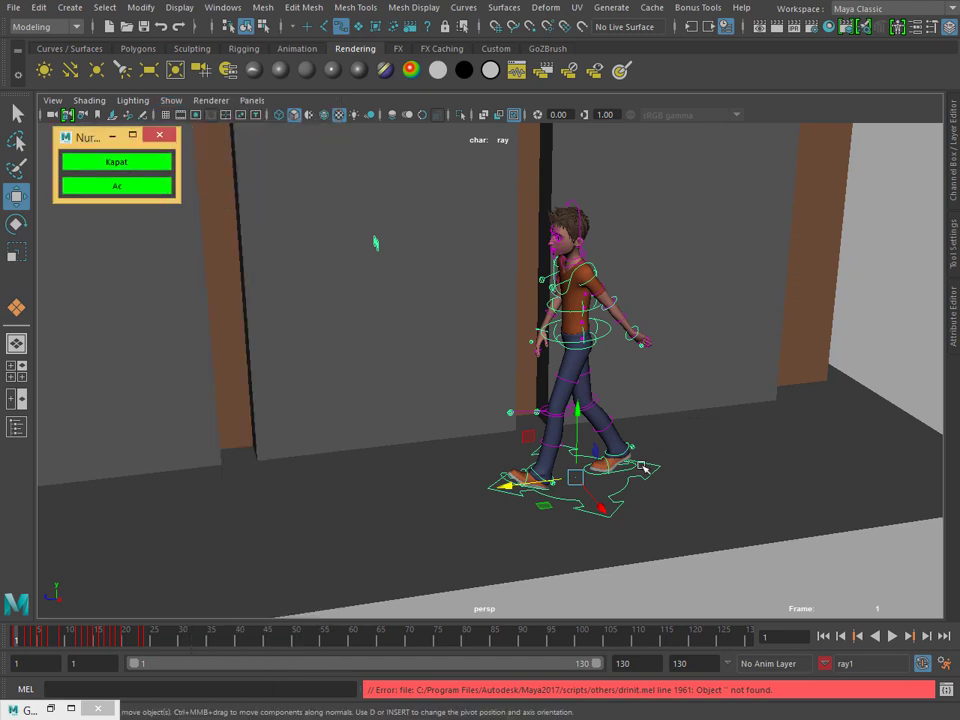
pyautogui.moveTo(643, 467)
pyautogui.keyDown('alt'); pyautogui.mouseDown()
pyautogui.moveTo(597, 446)
pyautogui.moveTo(692, 444)
pyautogui.mouseUp(); pyautogui.keyUp('alt')
# Switch to the side view and set the current character set to None
pyautogui.press('space')
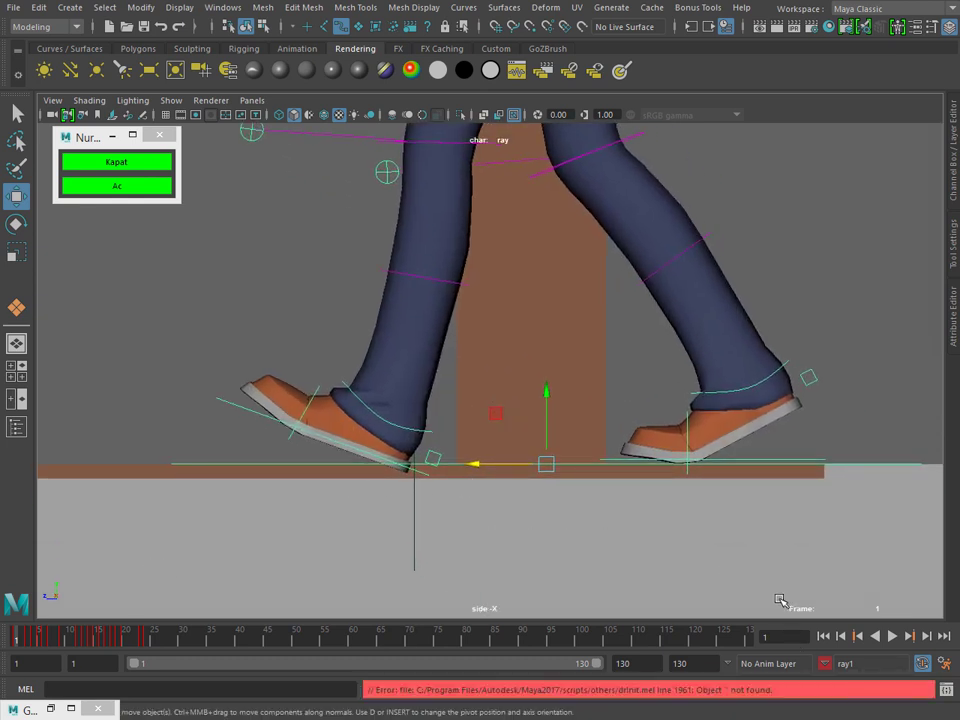
pyautogui.click(870, 665)
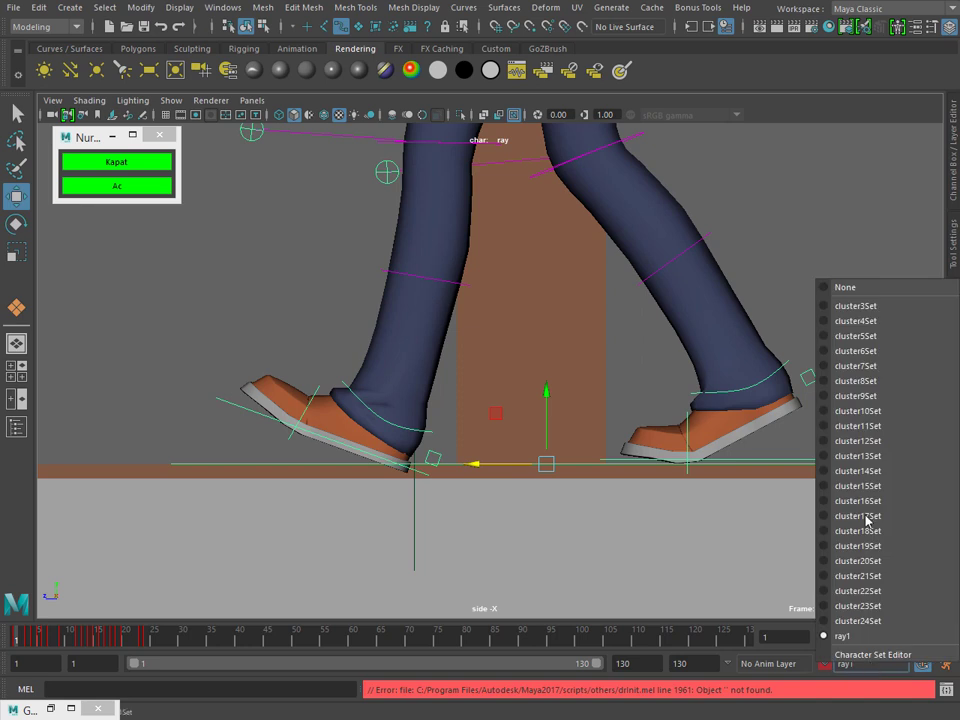
pyautogui.click(845, 290)
pyautogui.write('2')
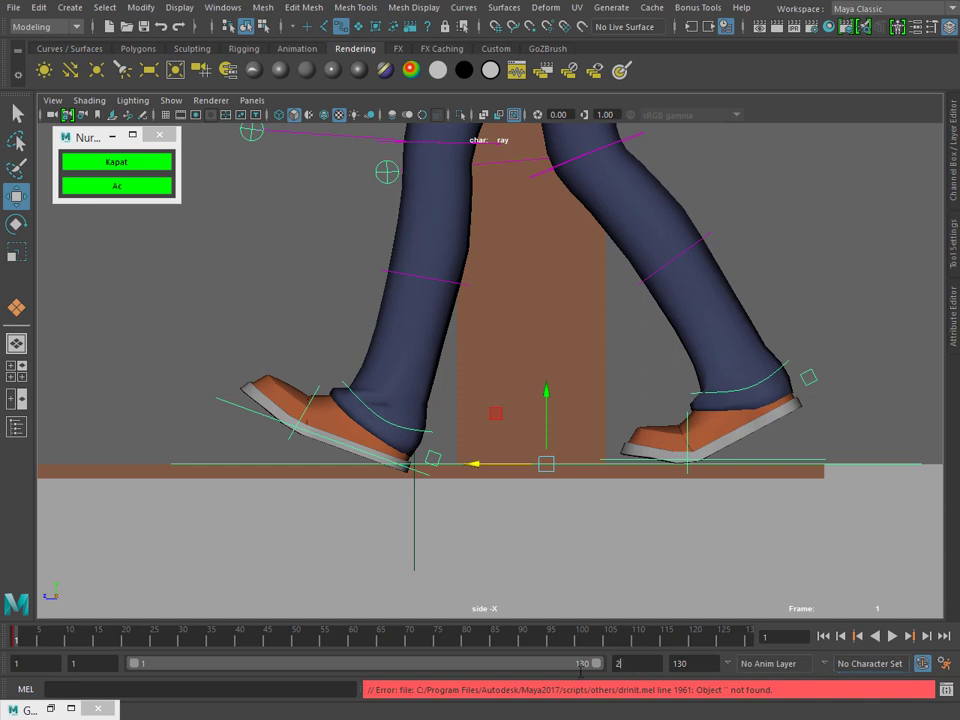
# Set the playback end back to 24 and slide the foot control left on frames 2 and 3
pyautogui.write('4')
pyautogui.press('Return')
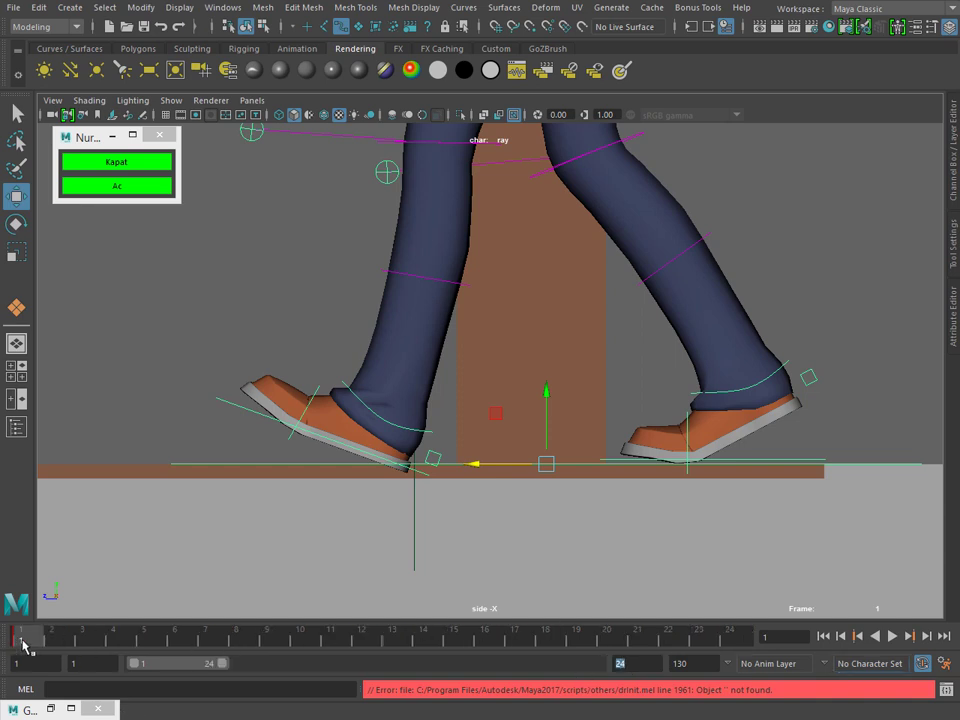
pyautogui.moveTo(60, 640)
pyautogui.mouseDown()
pyautogui.moveTo(82, 637)
pyautogui.moveTo(29, 640)
pyautogui.mouseUp()
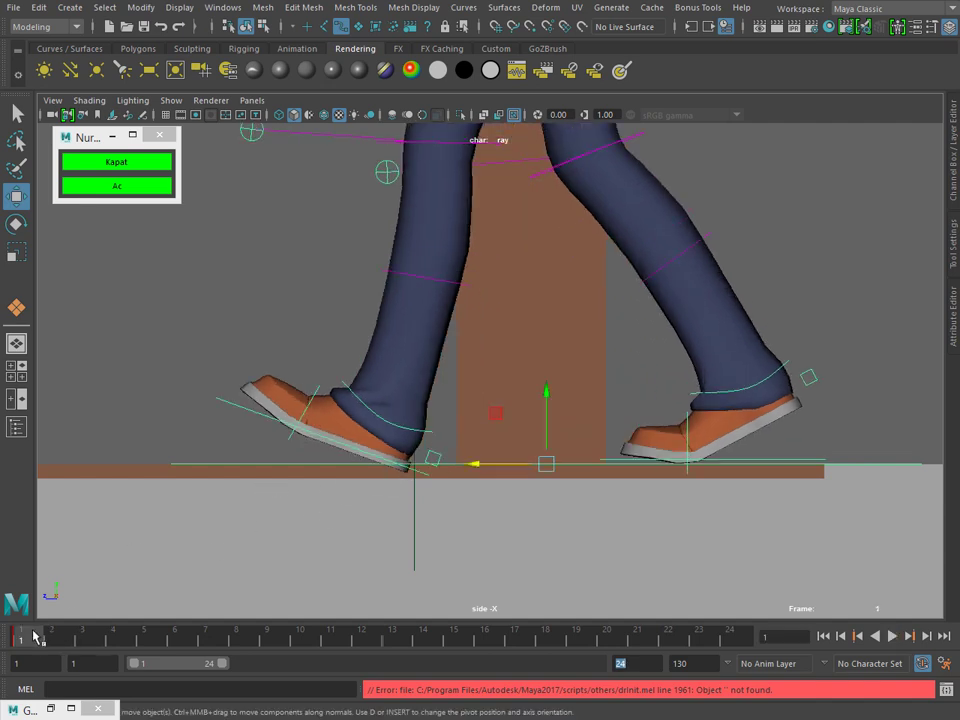
pyautogui.moveTo(45, 636); pyautogui.dragTo(60, 637)
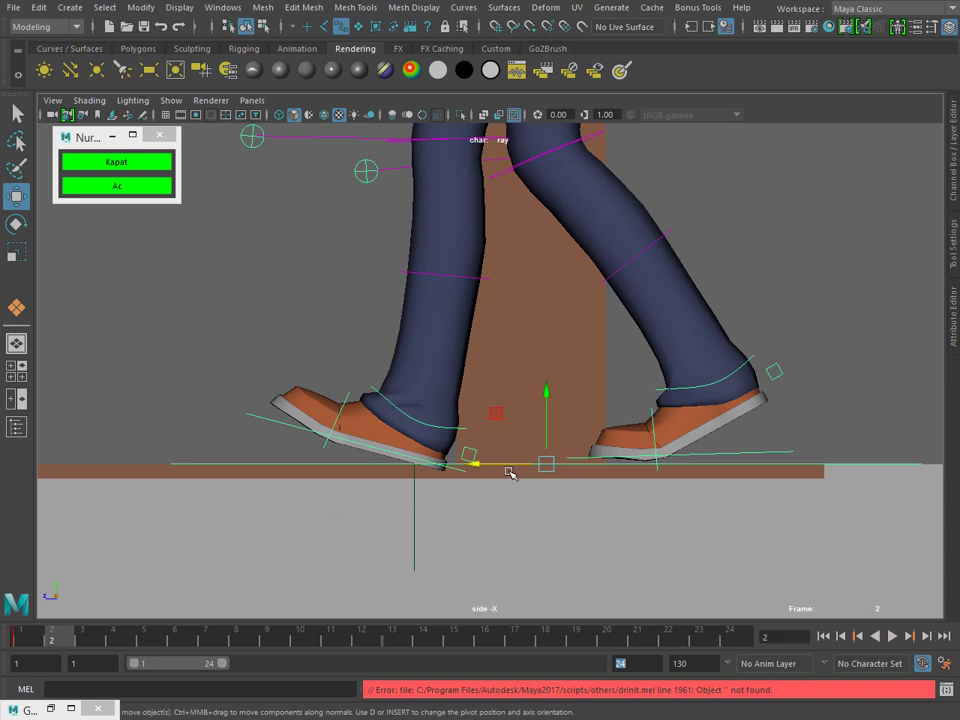
pyautogui.moveTo(500, 468)
pyautogui.mouseDown()
pyautogui.moveTo(456, 462)
pyautogui.moveTo(467, 461)
pyautogui.mouseUp()
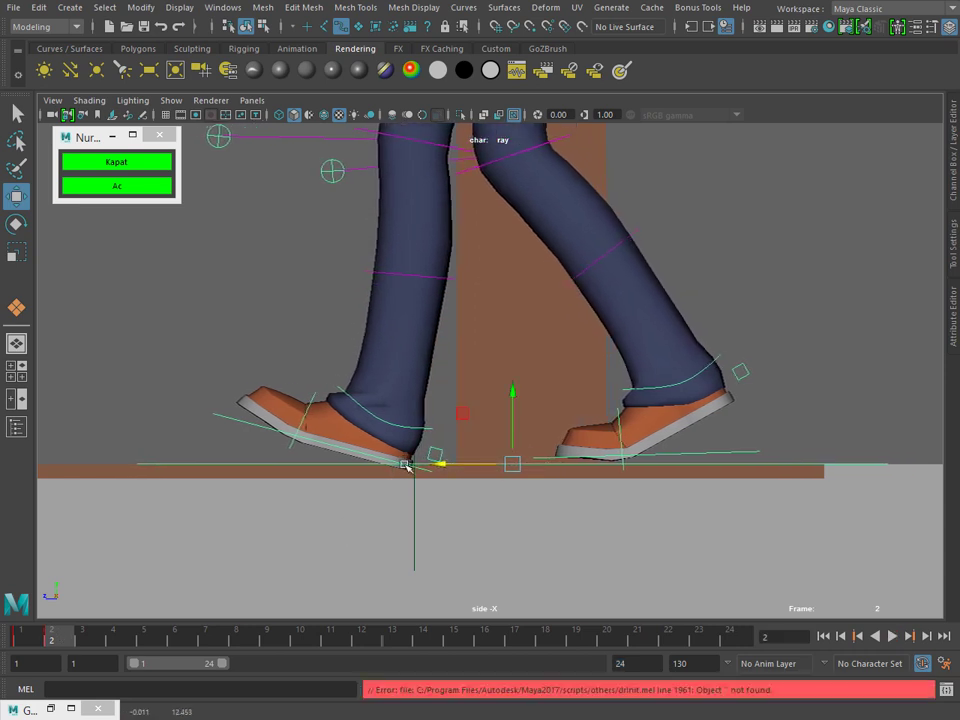
pyautogui.moveTo(83, 640); pyautogui.dragTo(87, 640)
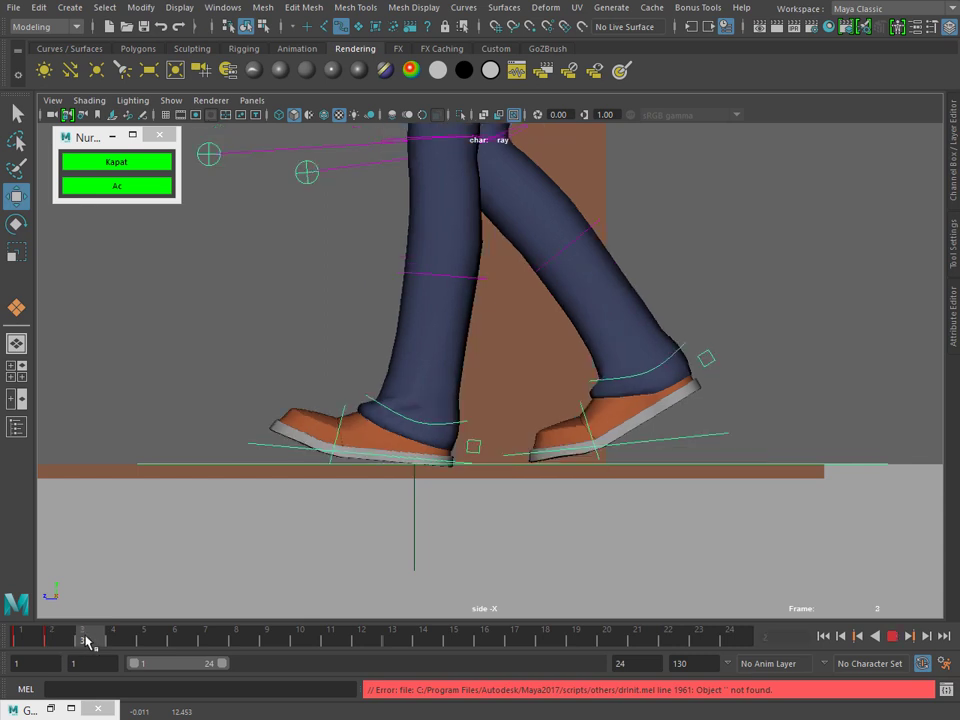
pyautogui.moveTo(322, 535); pyautogui.dragTo(288, 532, button='middle')
# Slide the front foot control back along the floor on frames 4 through 7
pyautogui.click(111, 640)
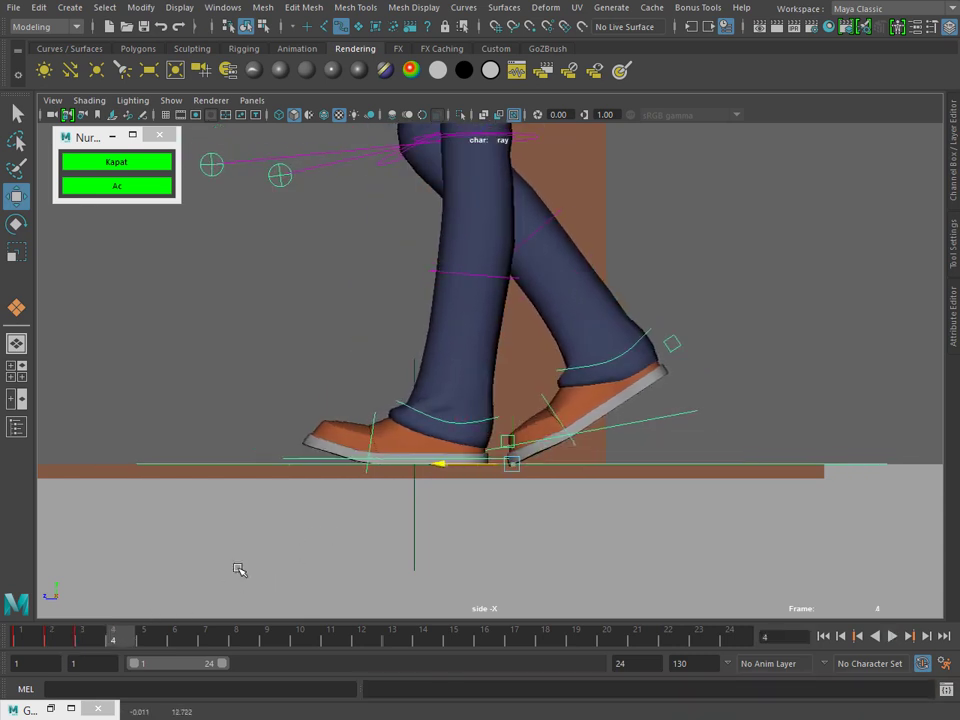
pyautogui.moveTo(238, 570)
pyautogui.mouseDown(button='middle')
pyautogui.moveTo(176, 568)
pyautogui.moveTo(186, 568)
pyautogui.moveTo(166, 596)
pyautogui.mouseUp(button='middle')
pyautogui.hotkey('alt', '.')
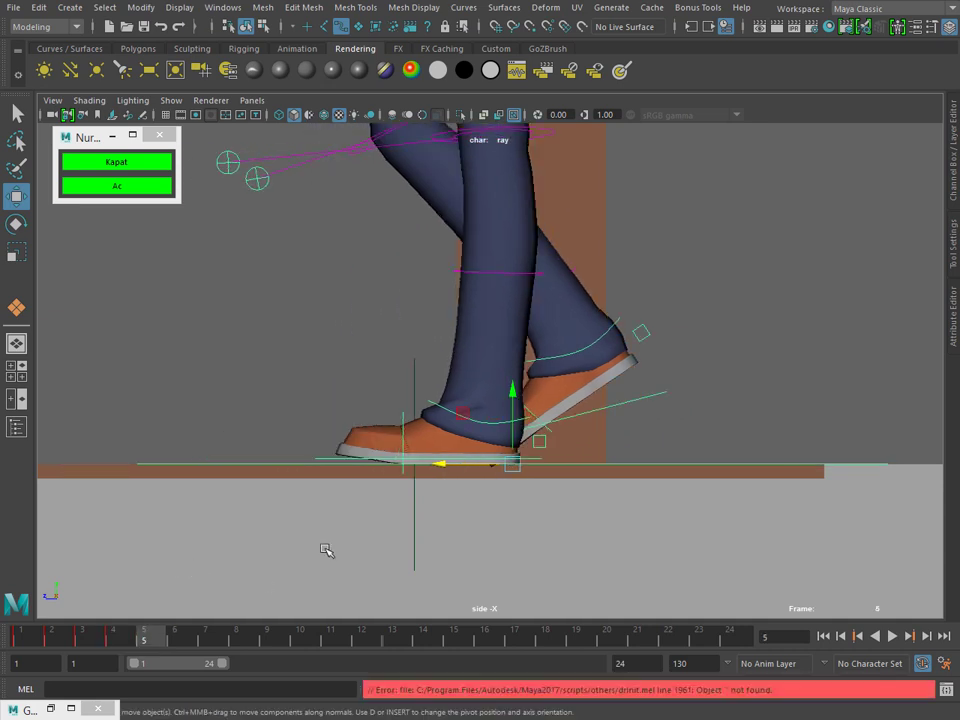
pyautogui.moveTo(328, 551); pyautogui.dragTo(220, 551, button='middle')
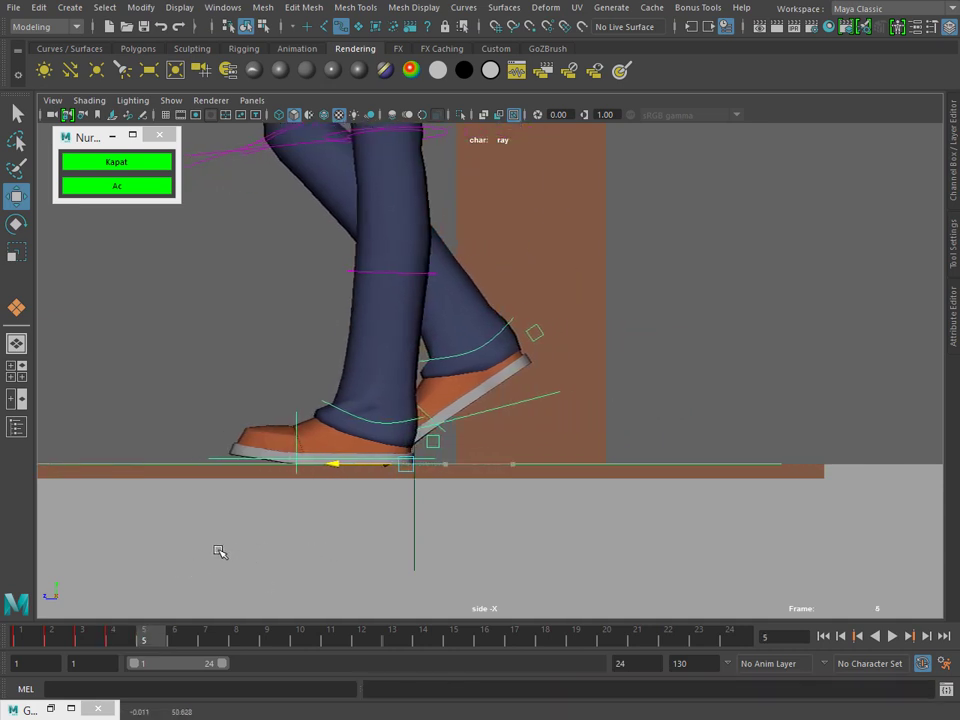
pyautogui.click(161, 639)
pyautogui.moveTo(317, 563); pyautogui.dragTo(186, 563, button='middle')
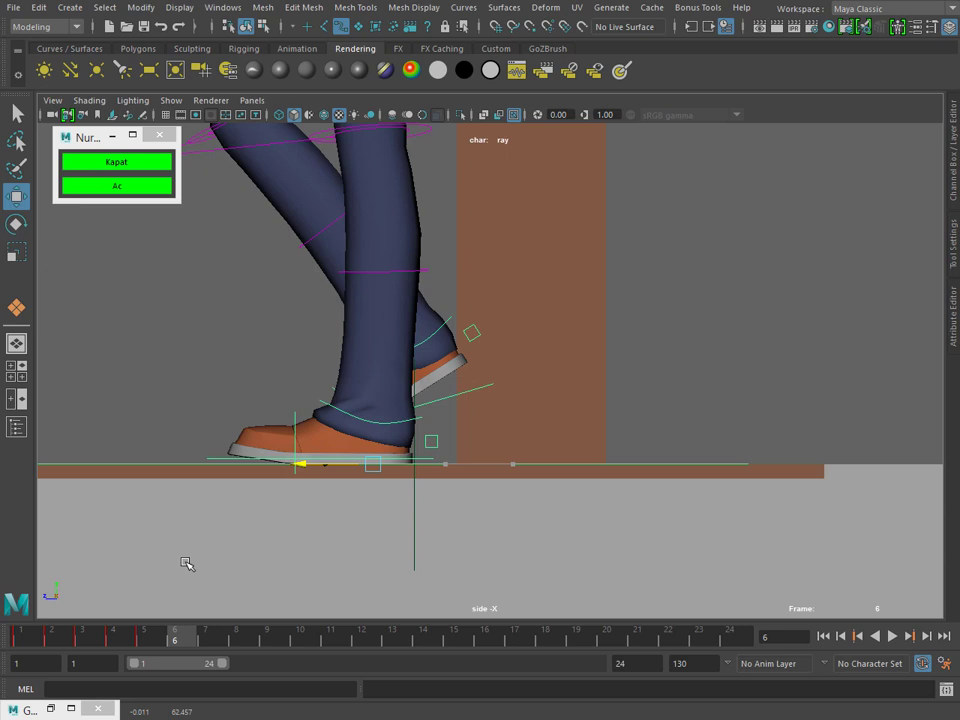
pyautogui.click(214, 634)
pyautogui.moveTo(300, 553); pyautogui.dragTo(191, 556, button='middle')
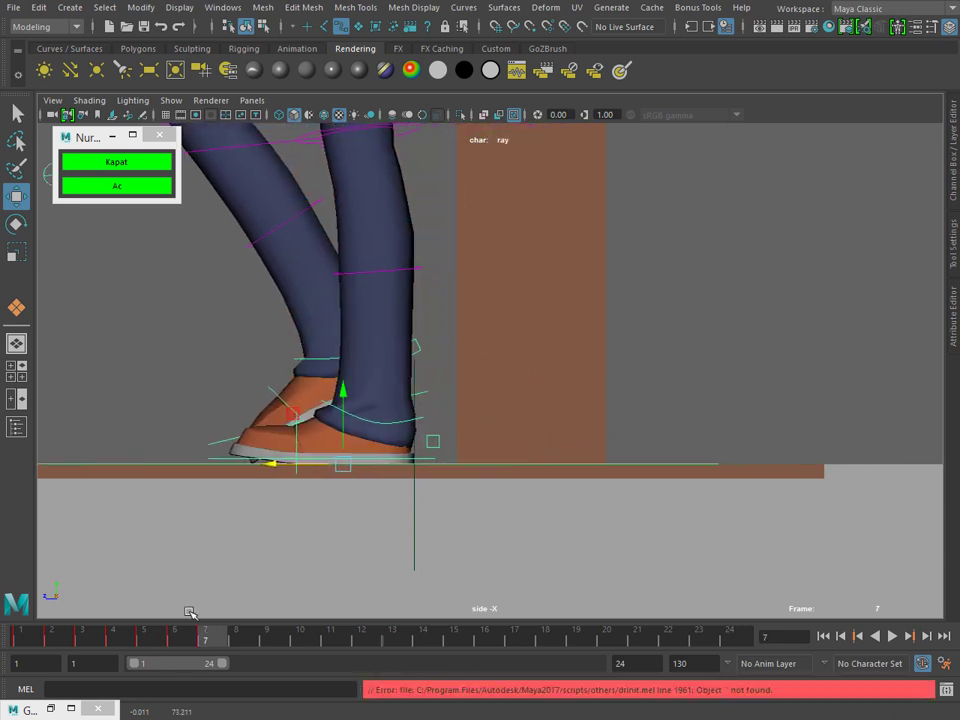
# Slide the front foot control back along the floor on frames 8, 9 and 10
pyautogui.click(236, 634)
pyautogui.moveTo(394, 568); pyautogui.dragTo(201, 567, button='middle')
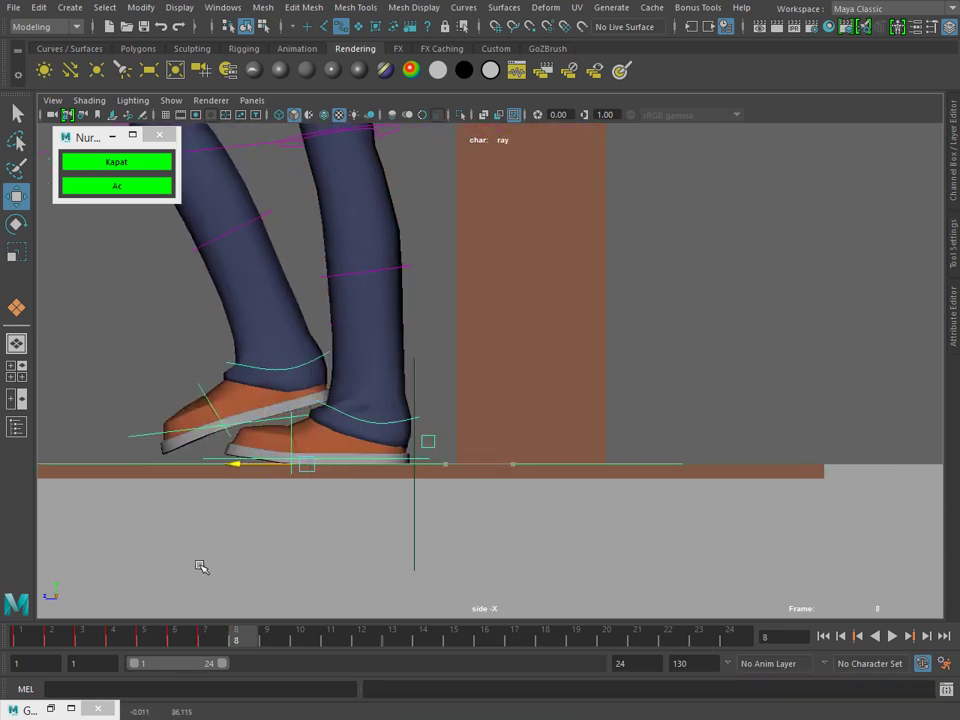
pyautogui.click(264, 634)
pyautogui.moveTo(347, 579); pyautogui.dragTo(117, 584, button='middle')
pyautogui.press('s')
pyautogui.click(318, 628)
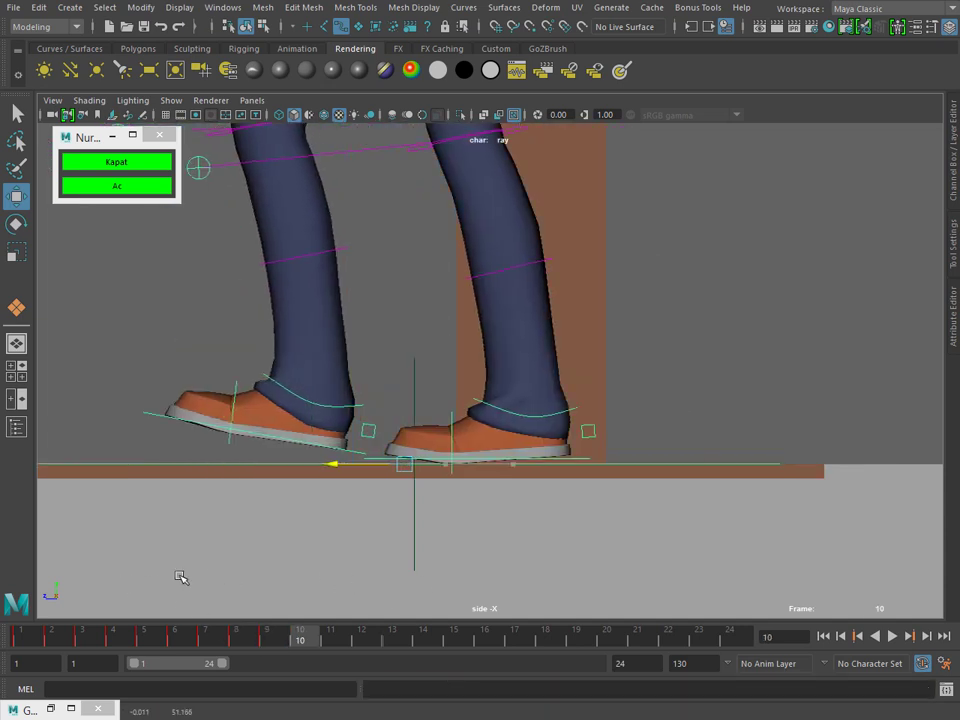
pyautogui.moveTo(182, 576); pyautogui.dragTo(152, 572, button='middle')
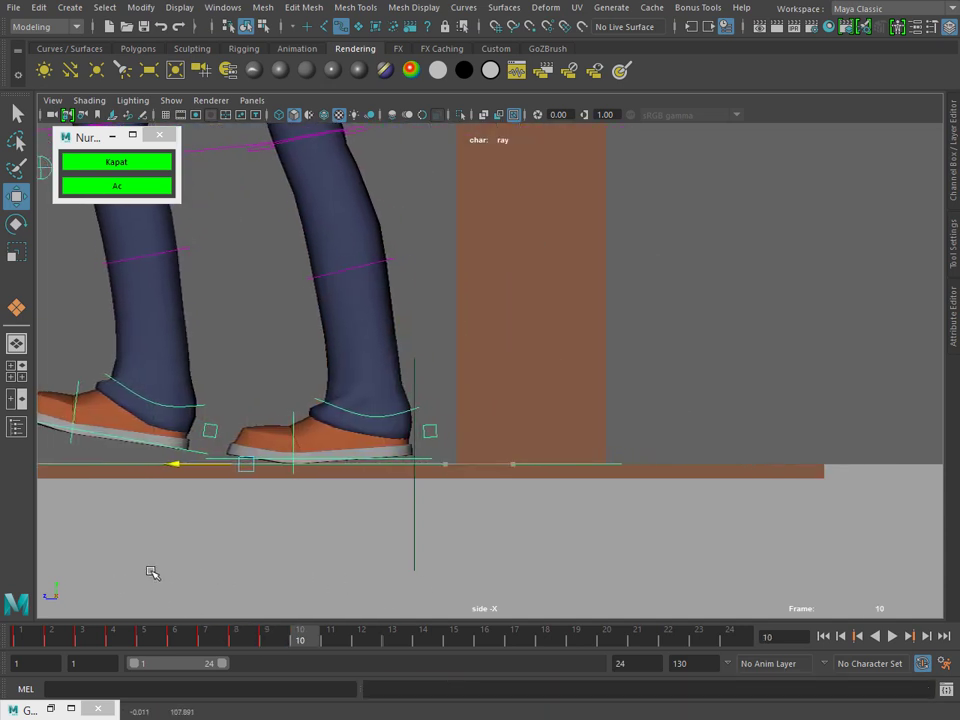
# On frame 11, slide the character's control back along X
pyautogui.press('s')
pyautogui.click(330, 636)
pyautogui.press('s')
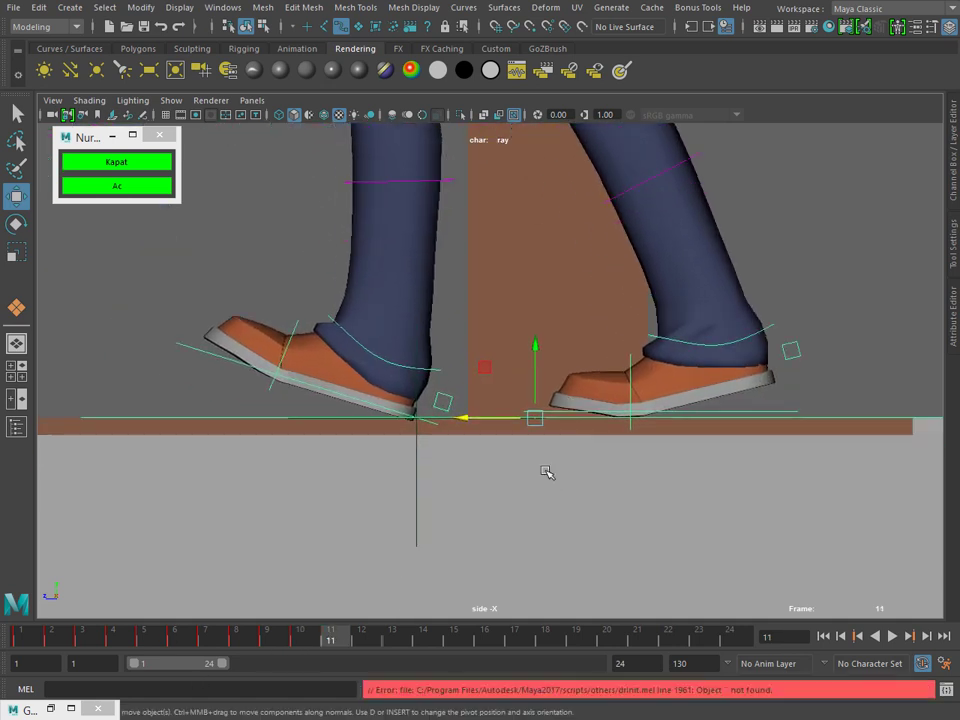
pyautogui.moveTo(546, 471)
pyautogui.mouseDown(button='middle')
pyautogui.moveTo(171, 536)
pyautogui.moveTo(375, 480)
pyautogui.mouseUp(button='middle')
# Step between frames 10, 11 and 12 and pick the foot control to adjust
pyautogui.press('s')
pyautogui.click(297, 635)
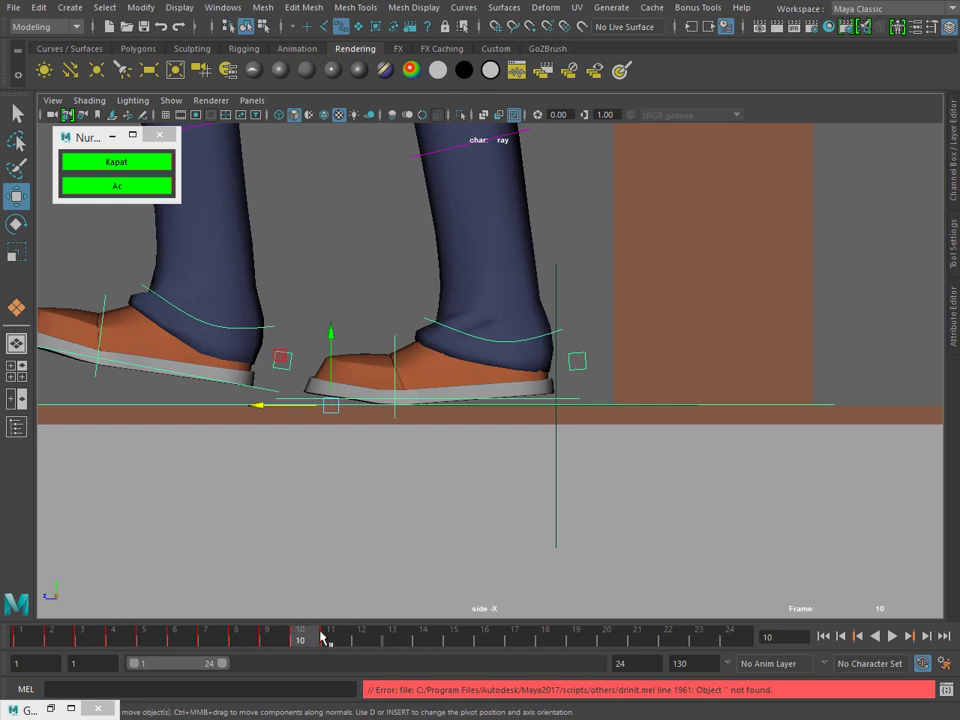
pyautogui.click(331, 636)
pyautogui.click(362, 636)
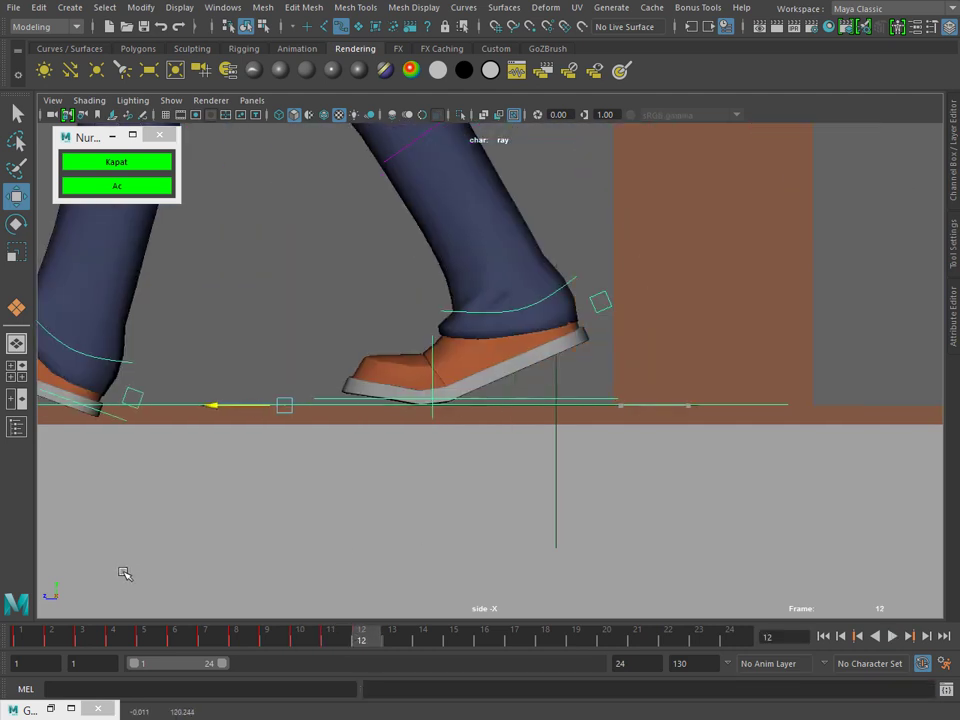
pyautogui.press('s')
pyautogui.click(331, 636)
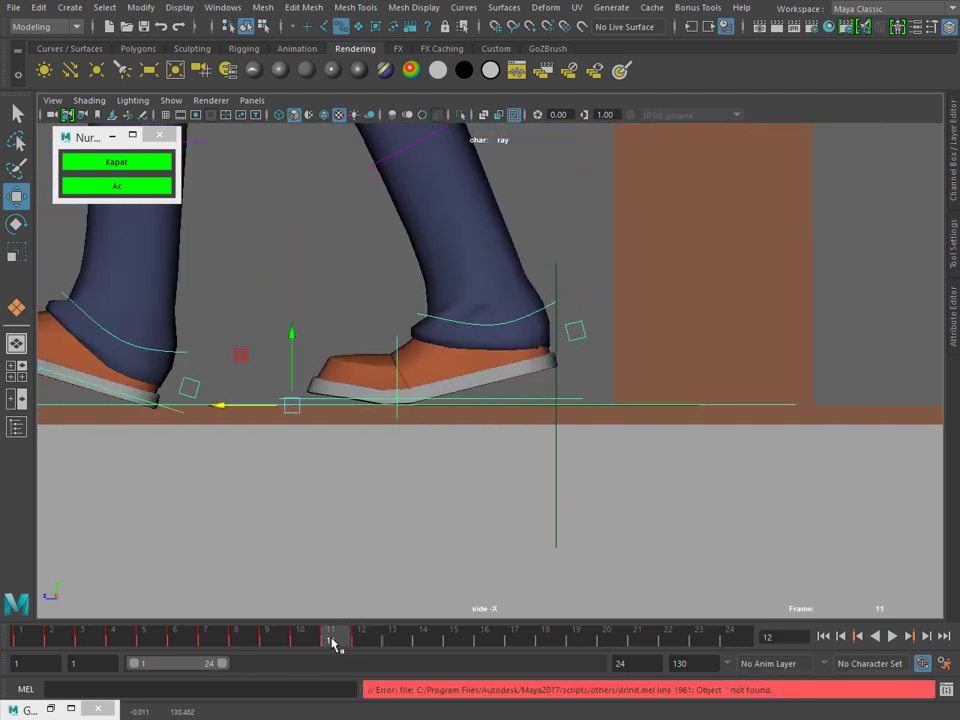
pyautogui.click(357, 637)
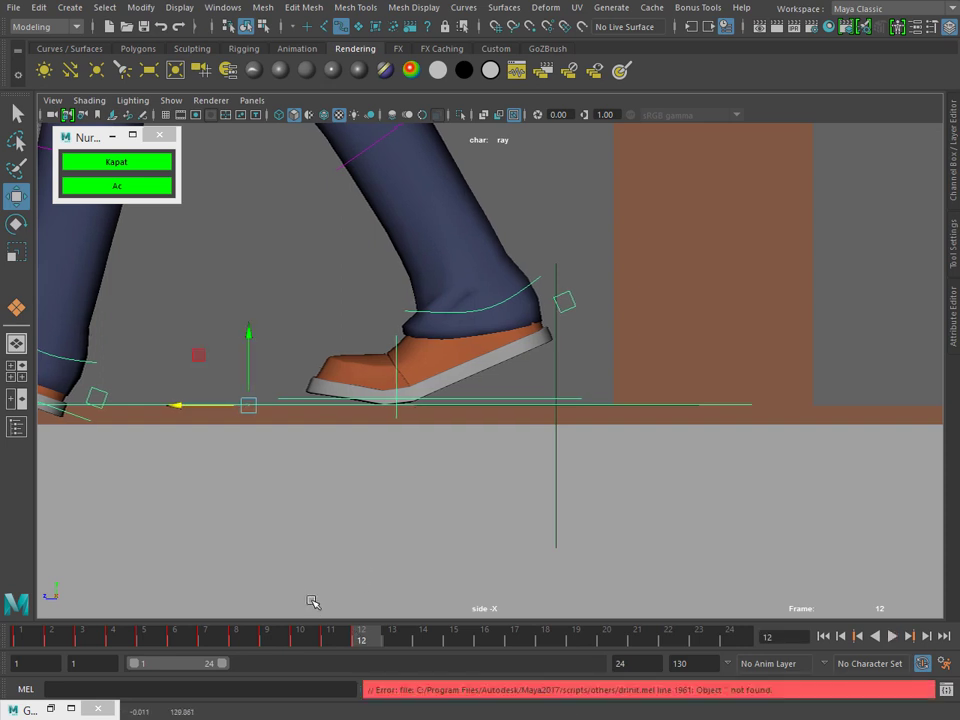
pyautogui.click(328, 636)
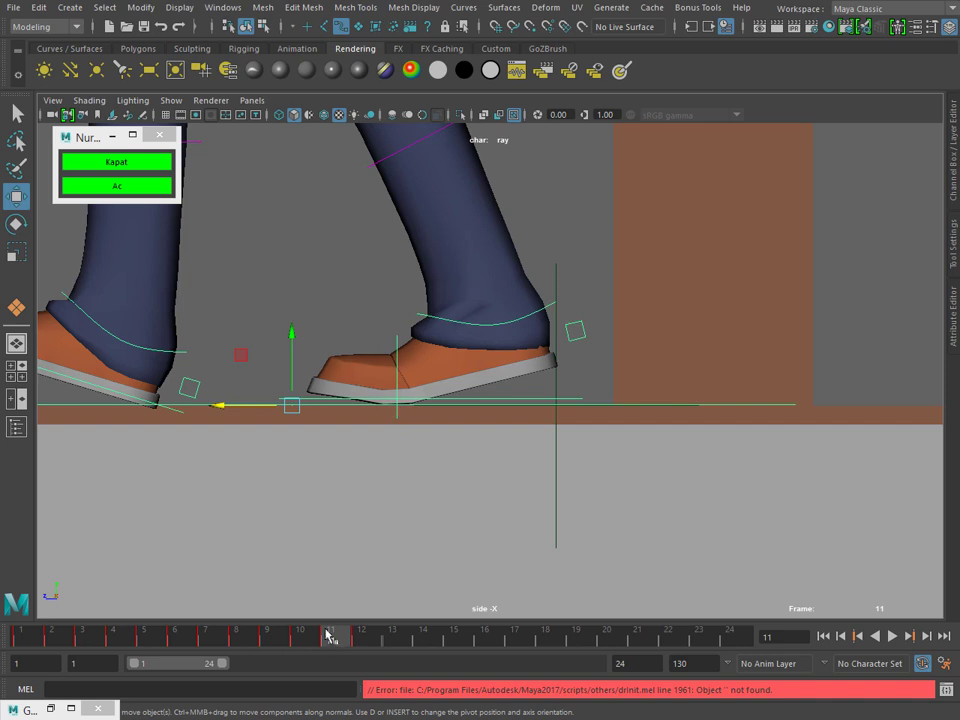
# Preview the walk with Alt+V, then slide the right foot control back along Z
pyautogui.hotkey('alt', 'v')
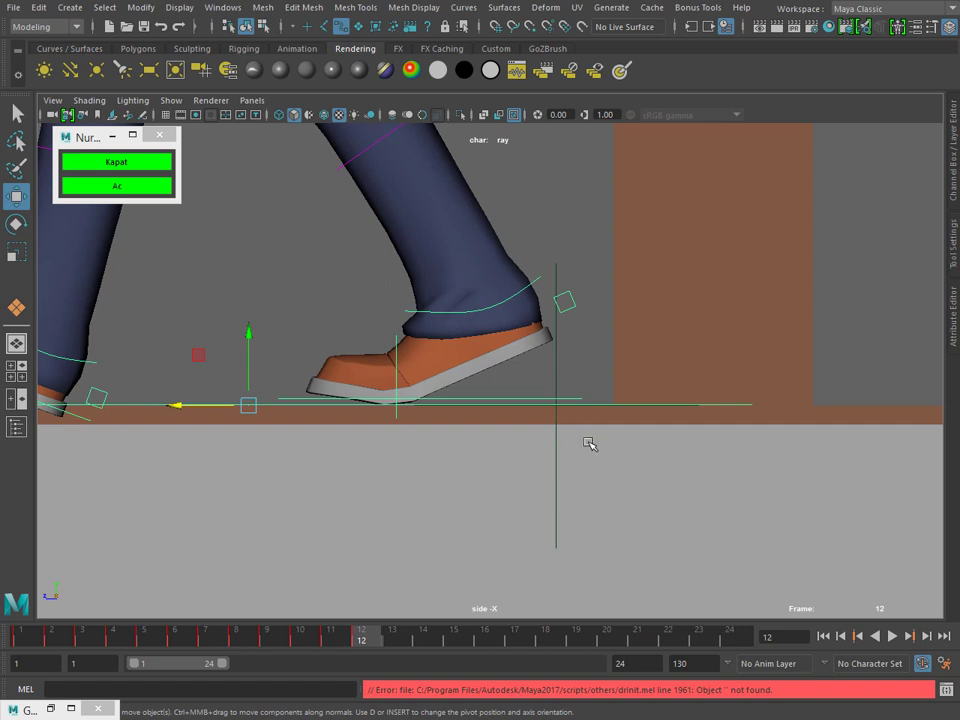
pyautogui.click(556, 405)
pyautogui.keyDown('alt'); pyautogui.moveTo(556, 405); pyautogui.dragTo(679, 392, button='middle'); pyautogui.keyUp('alt')
pyautogui.moveTo(621, 395); pyautogui.dragTo(229, 414)
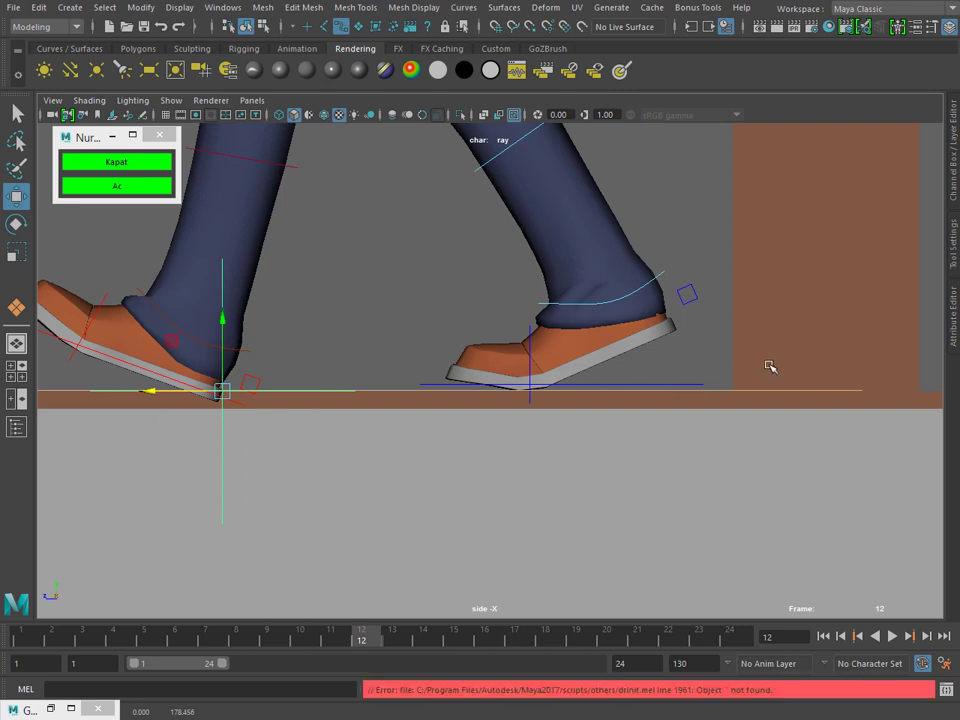
# View the character from above in perspective, then return to the side view at frame 13
pyautogui.press('space')
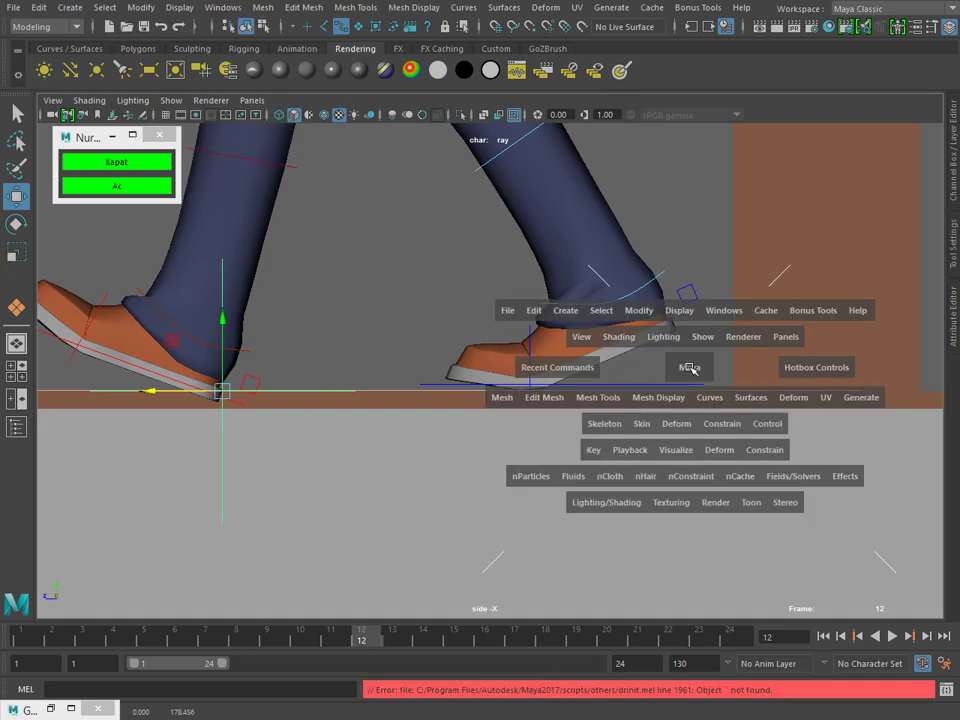
pyautogui.moveTo(688, 366); pyautogui.dragTo(690, 326)
pyautogui.keyDown('alt'); pyautogui.moveTo(524, 438); pyautogui.dragTo(514, 489); pyautogui.keyUp('alt')
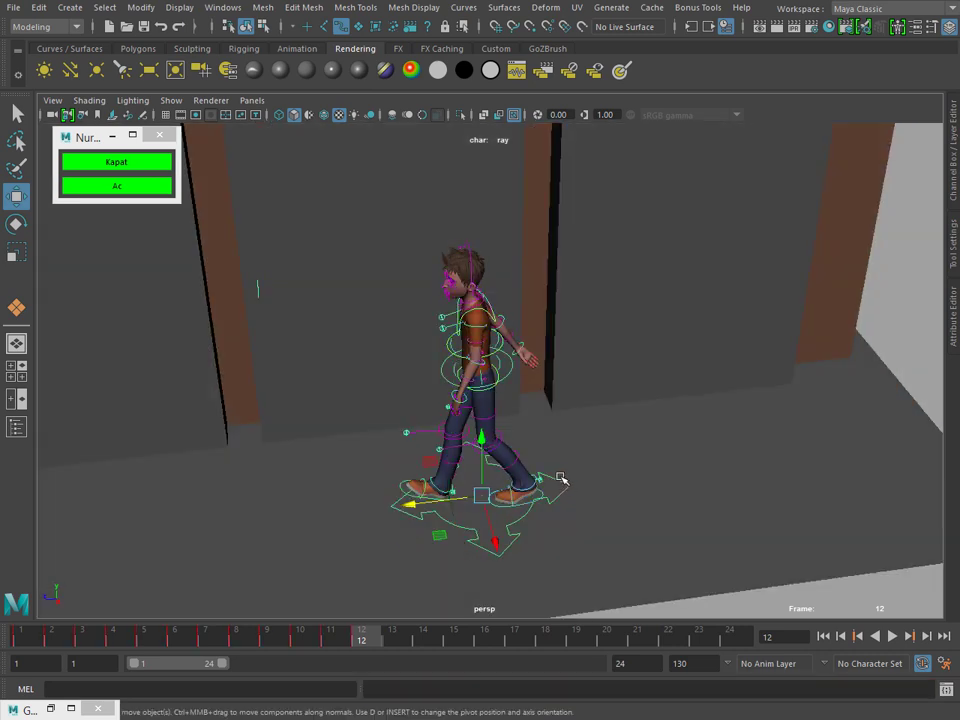
pyautogui.press('space')
pyautogui.moveTo(560, 479); pyautogui.dragTo(605, 482)
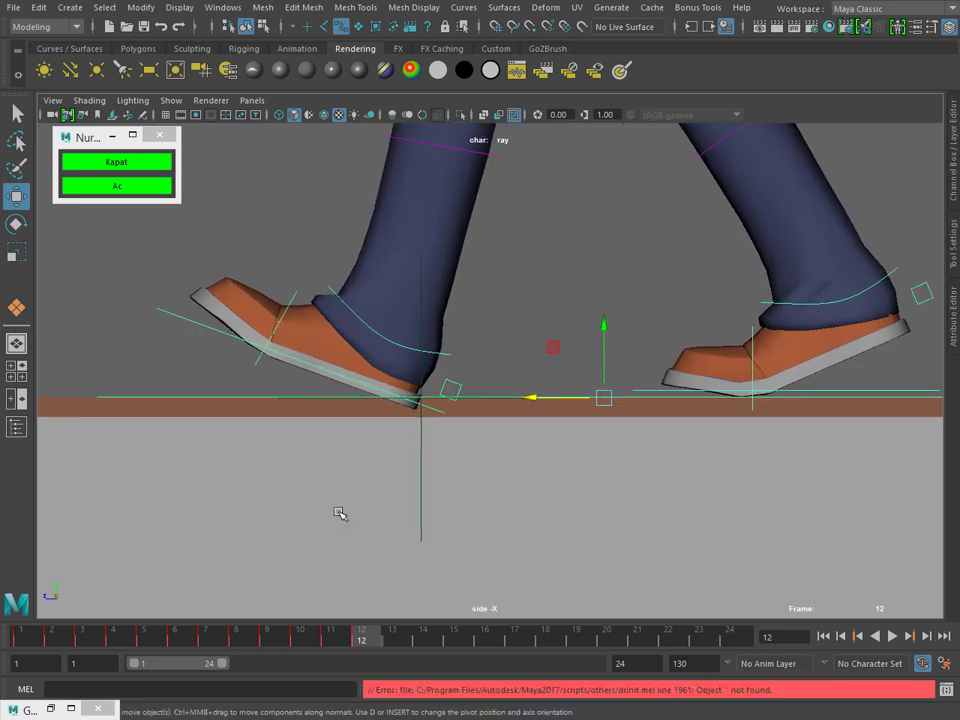
pyautogui.click(393, 637)
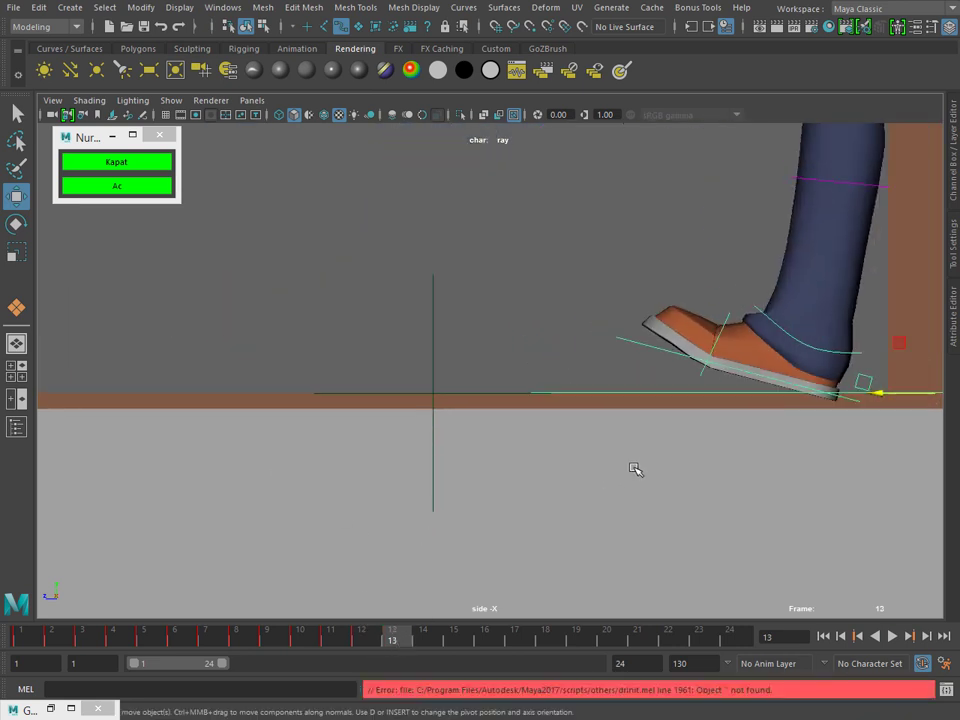
pyautogui.keyDown('alt'); pyautogui.moveTo(809, 387); pyautogui.dragTo(502, 420, button='right'); pyautogui.keyUp('alt')
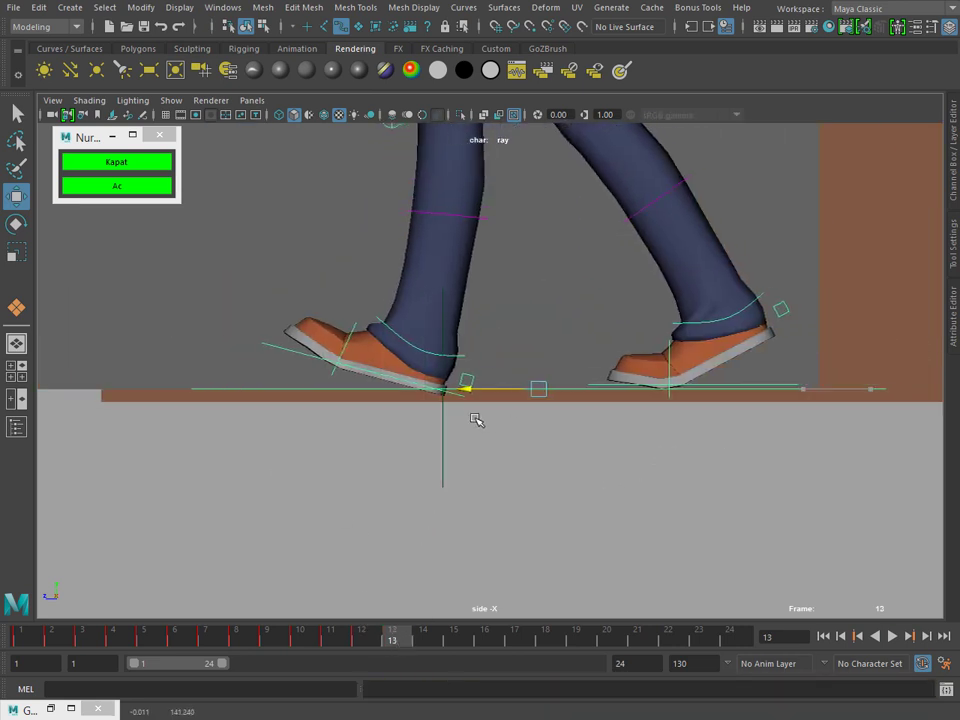
# Select the front foot control and check both feet across frames 14 and 15
pyautogui.click(475, 419)
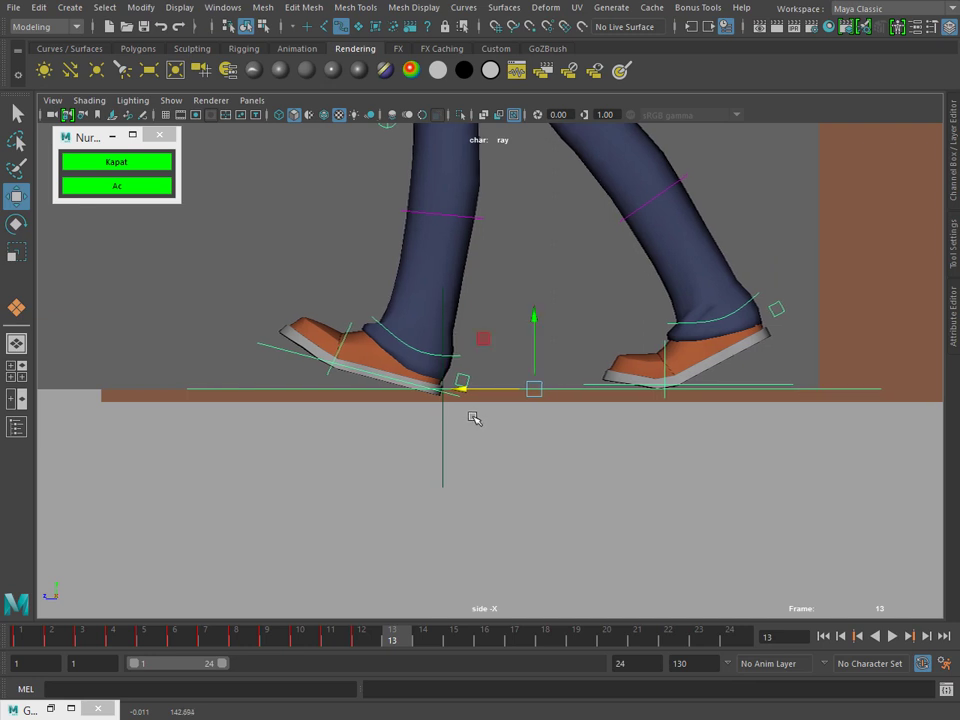
pyautogui.hotkey('alt', 'v')
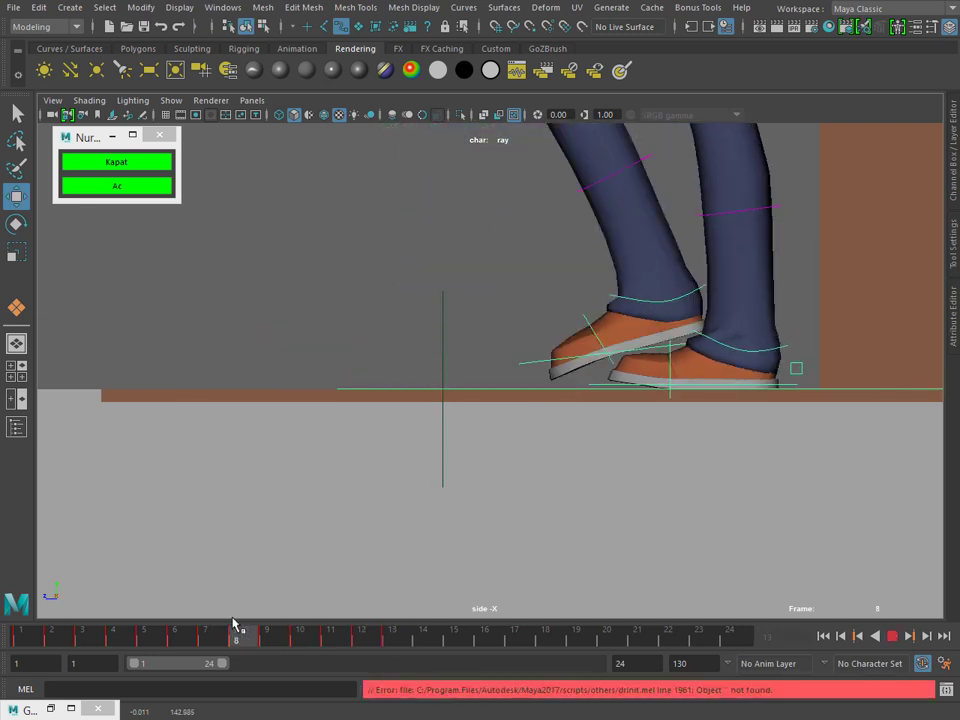
pyautogui.click(392, 633)
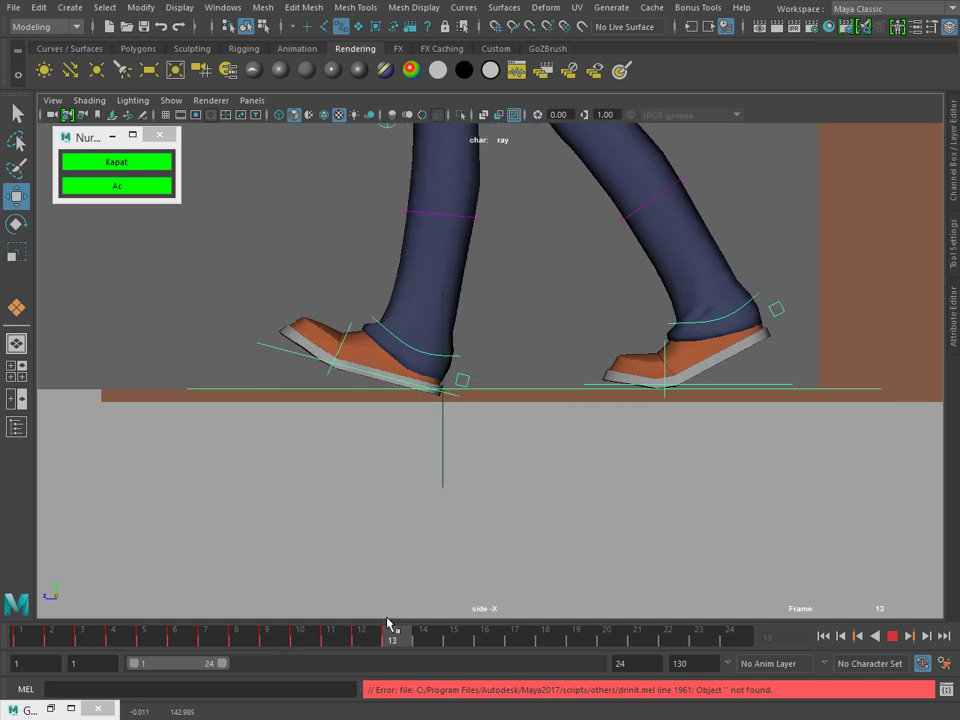
pyautogui.scroll(3, 625, 501)
pyautogui.keyDown('alt'); pyautogui.moveTo(625, 501); pyautogui.dragTo(165, 503, button='middle'); pyautogui.keyUp('alt')
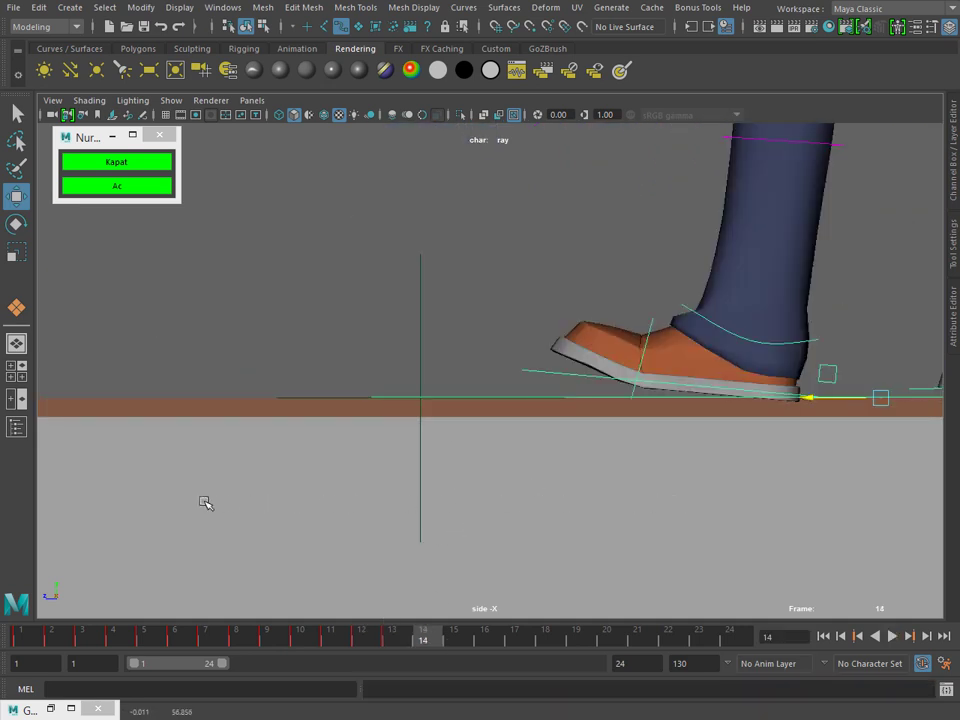
pyautogui.scroll(3, 460, 507)
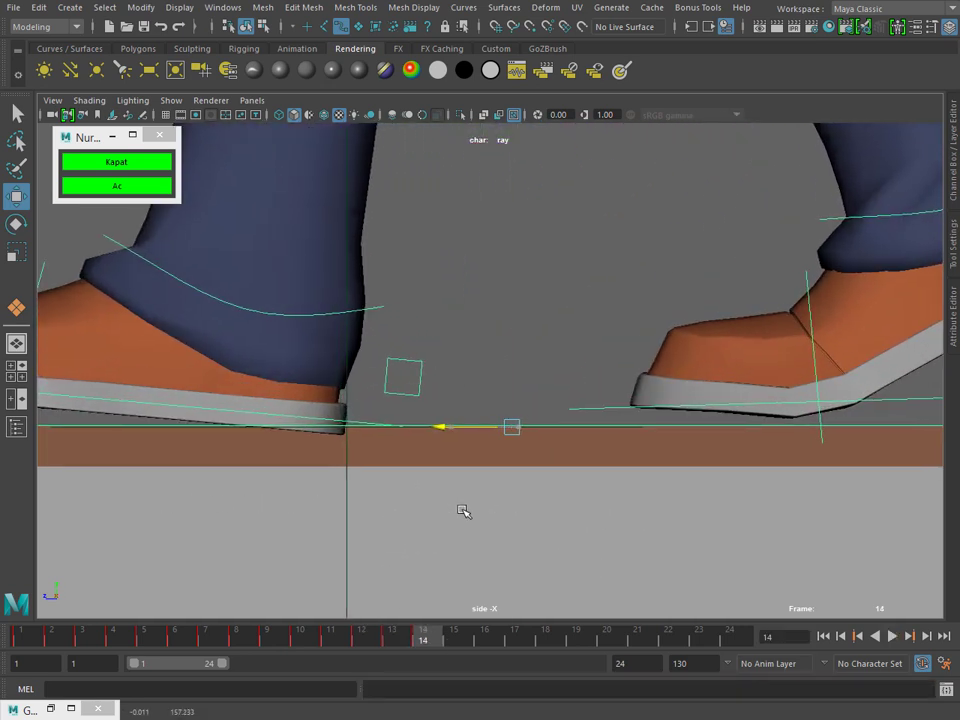
pyautogui.click(452, 637)
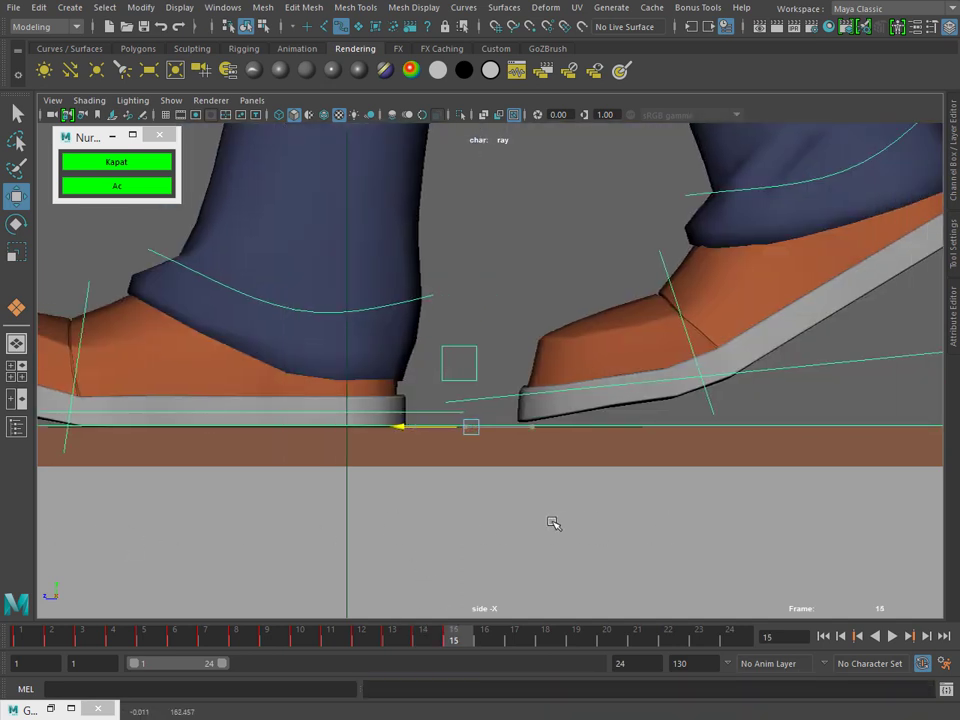
pyautogui.click(493, 637)
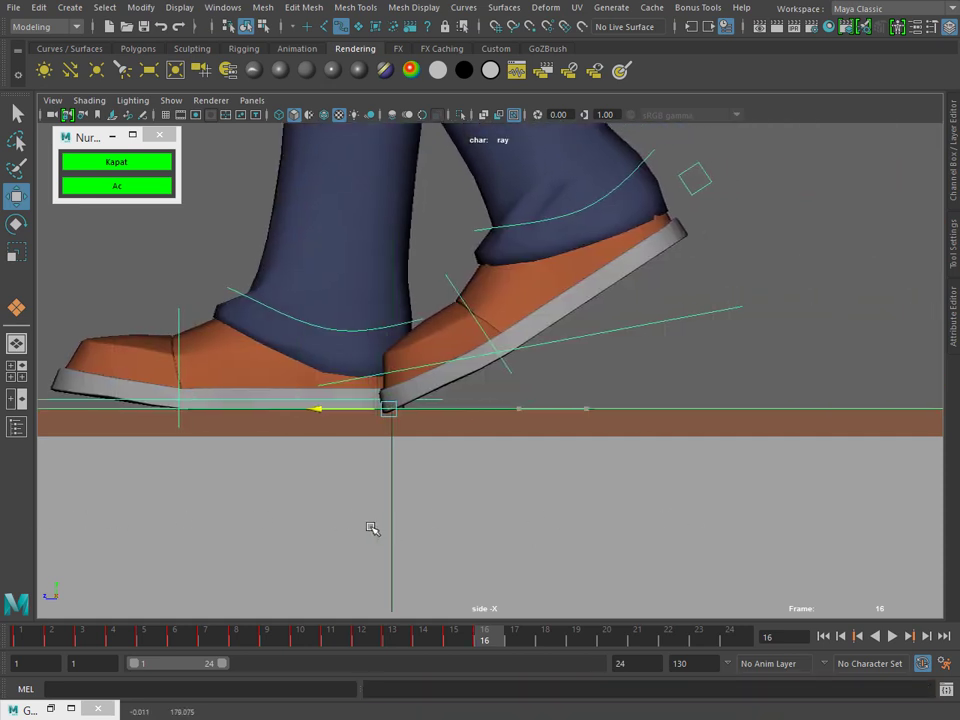
# Toggle X-ray shading, then step through frames 18–21 and zoom in on the boot
pyautogui.click(483, 115)
pyautogui.scroll(3, 420, 390)
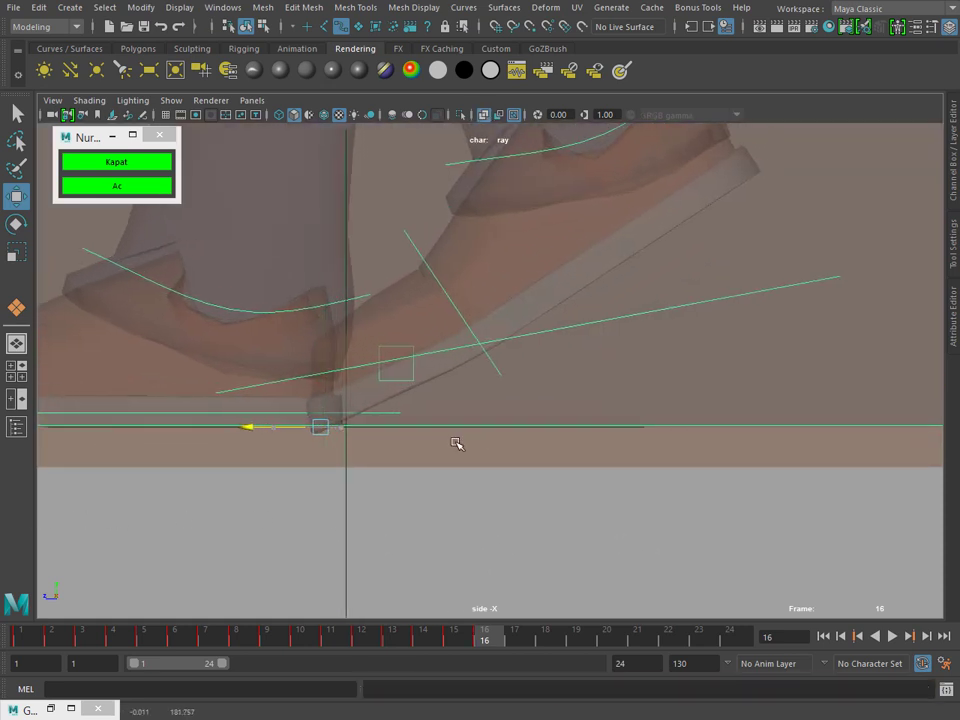
pyautogui.click(486, 116)
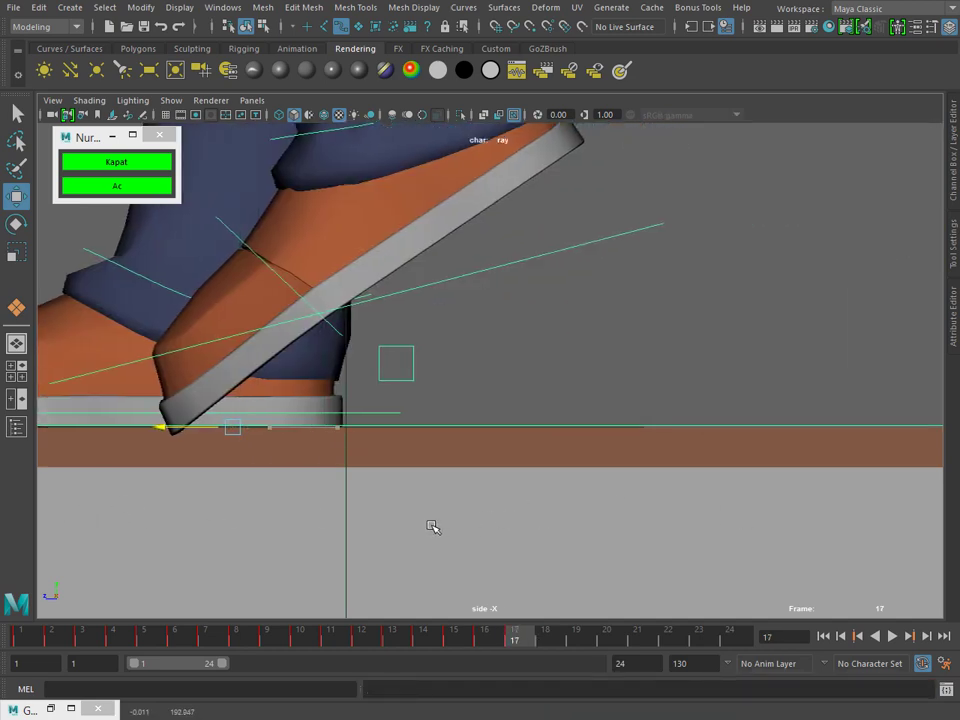
pyautogui.click(545, 636)
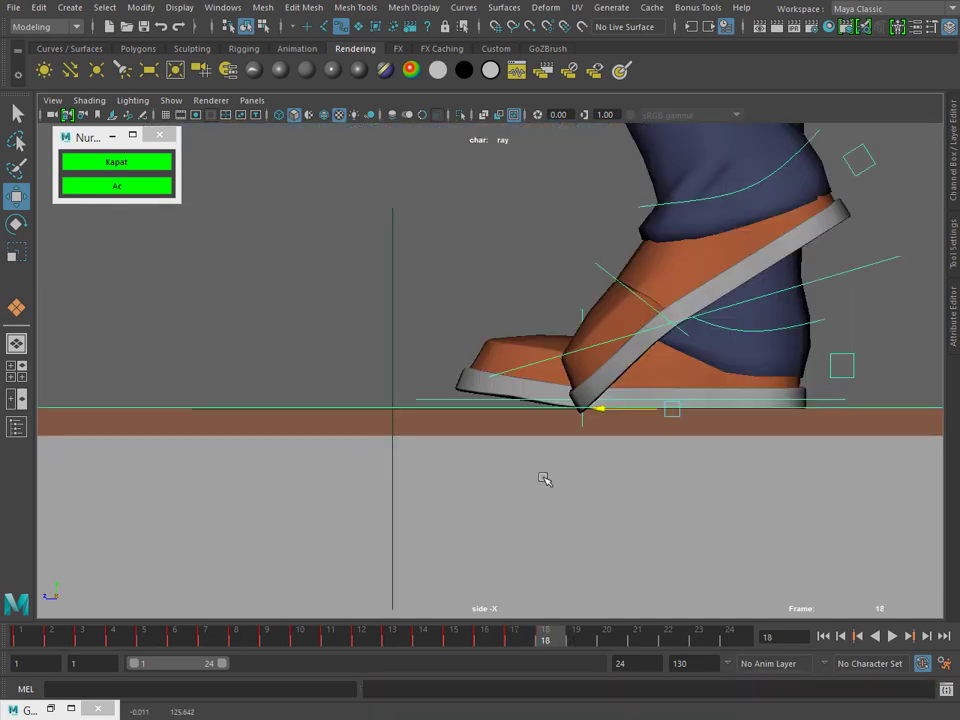
pyautogui.keyDown('alt'); pyautogui.moveTo(543, 479); pyautogui.dragTo(249, 489, button='middle'); pyautogui.keyUp('alt')
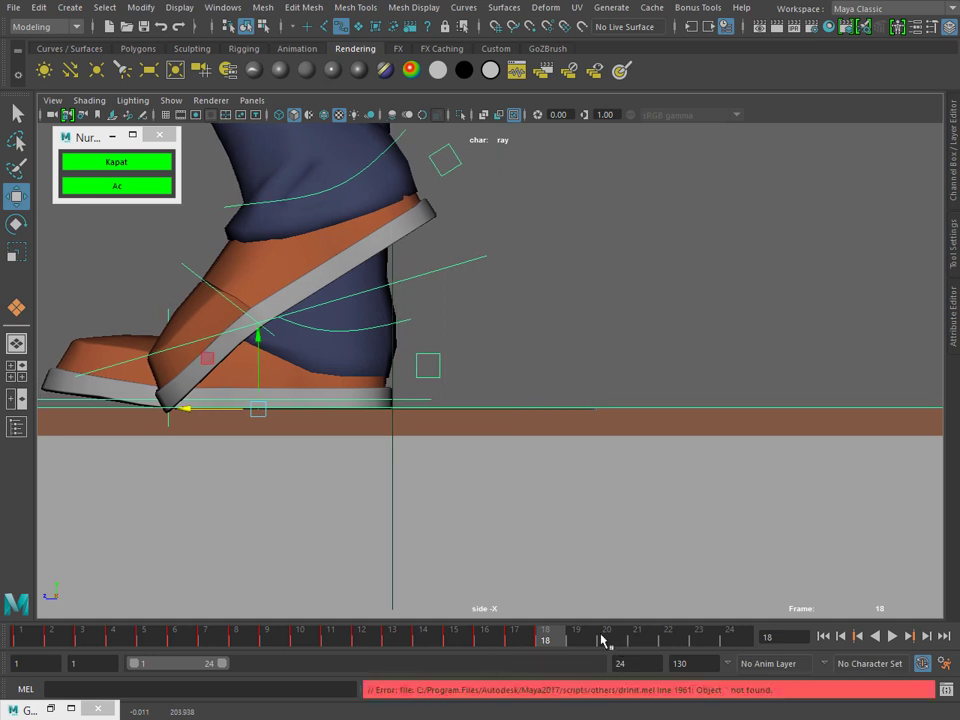
pyautogui.click(575, 636)
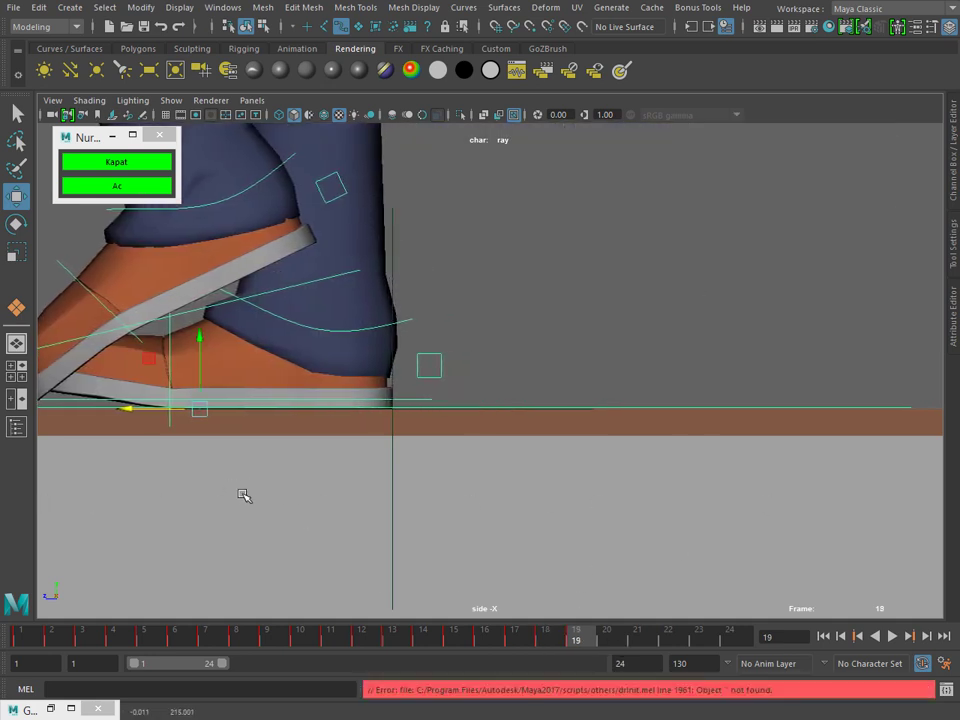
pyautogui.click(606, 641)
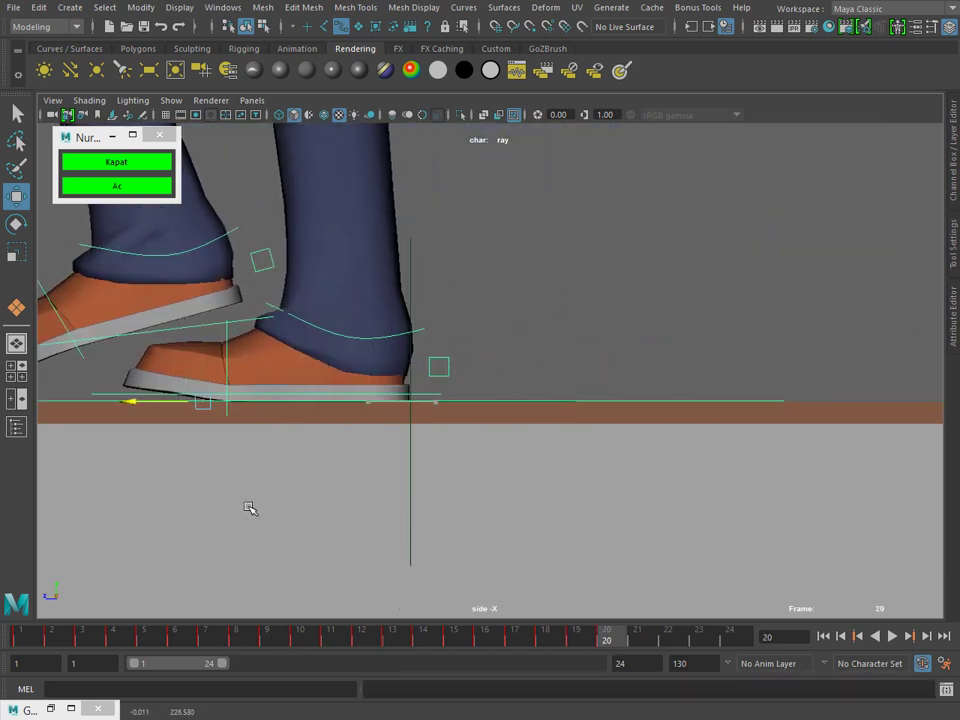
pyautogui.click(636, 641)
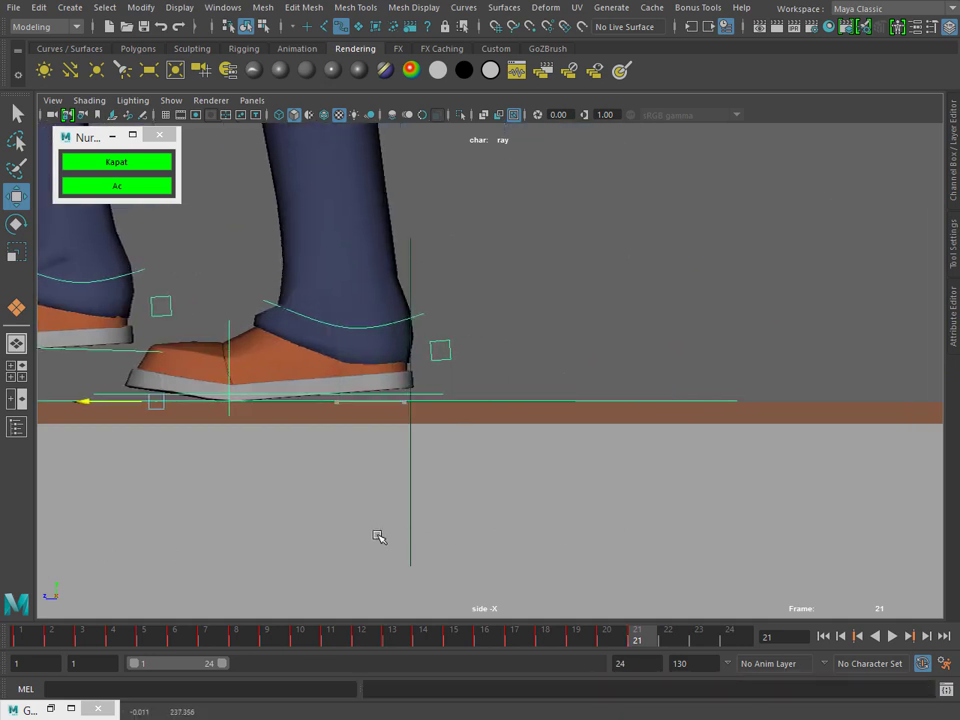
pyautogui.keyDown('alt'); pyautogui.moveTo(368, 478); pyautogui.dragTo(476, 553, button='right'); pyautogui.keyUp('alt')
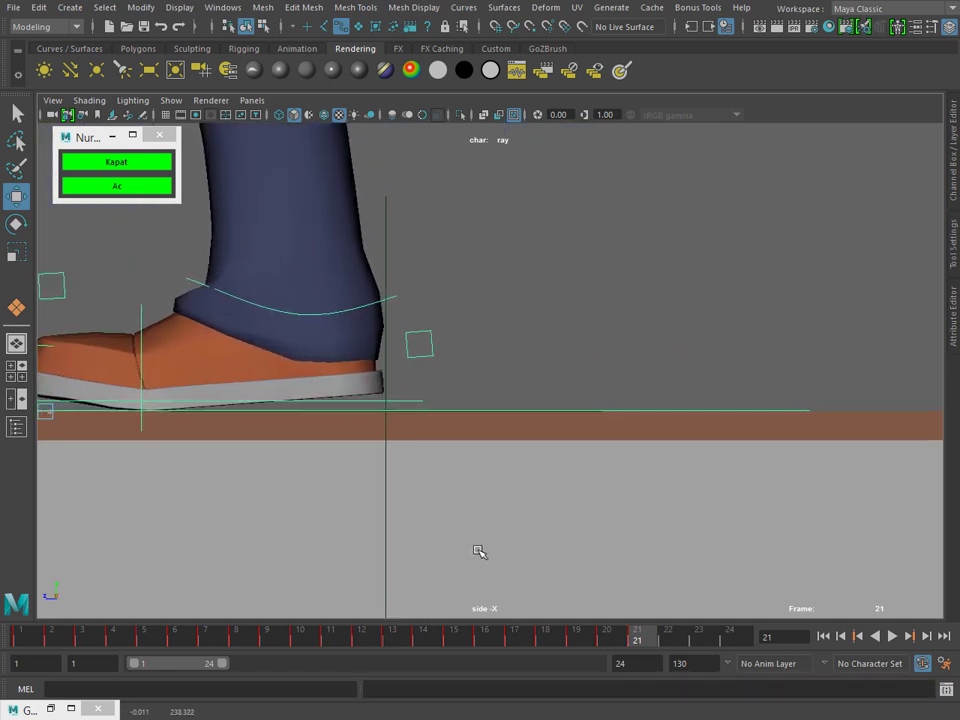
# Compare the foot at frames 21 and 22, then jump to frame 24 and zoom on the right foot
pyautogui.click(665, 641)
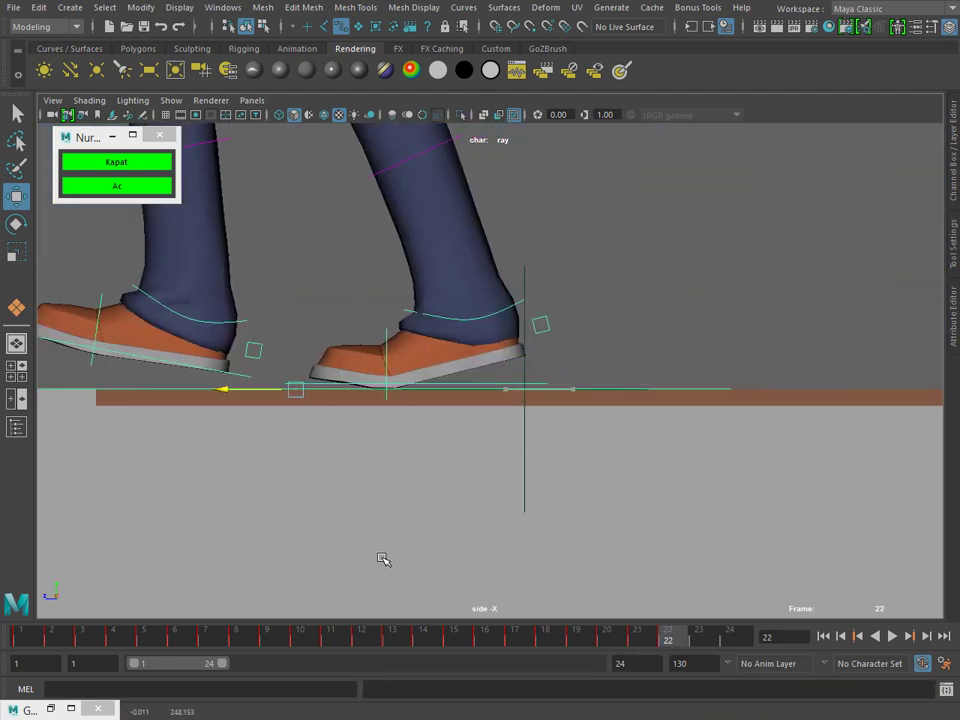
pyautogui.moveTo(628, 634)
pyautogui.mouseDown()
pyautogui.moveTo(668, 641)
pyautogui.moveTo(583, 639)
pyautogui.moveTo(700, 636)
pyautogui.mouseUp()
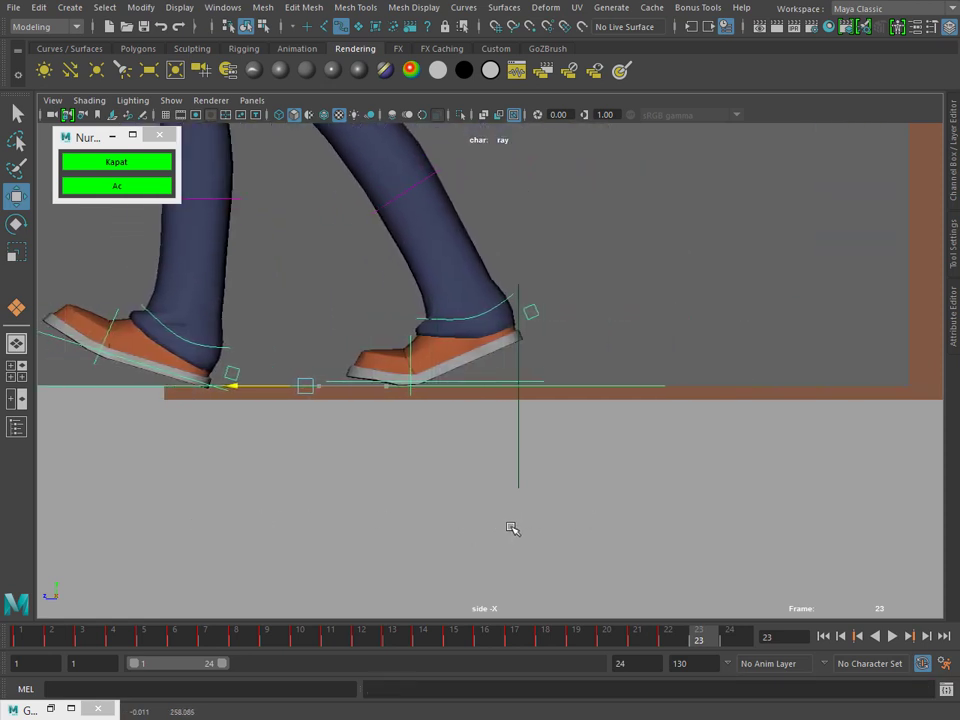
pyautogui.scroll(5, 658, 594)
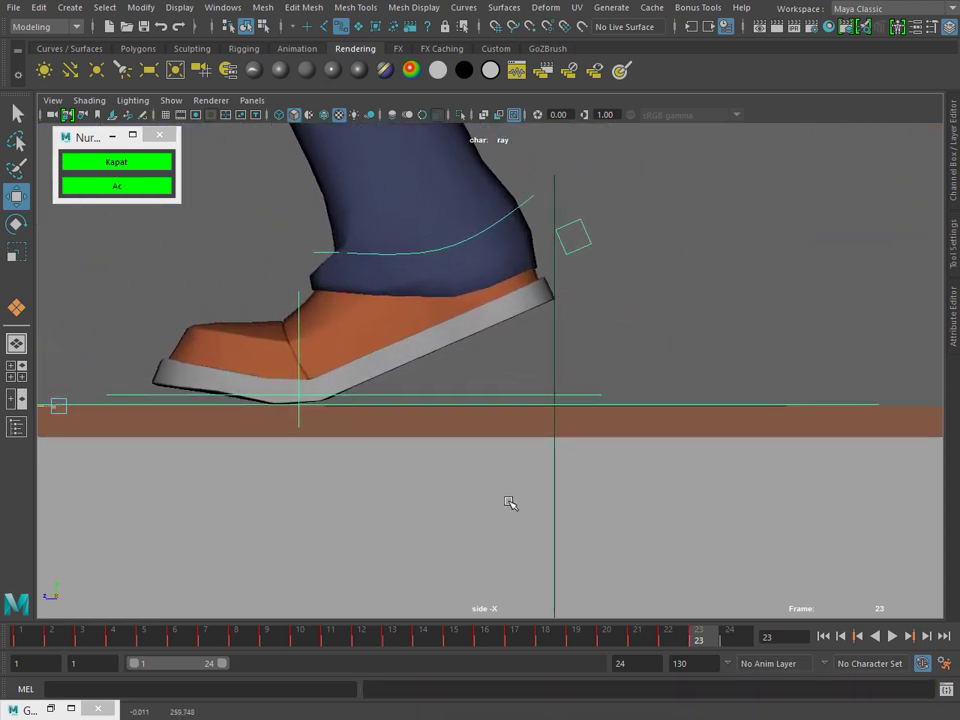
pyautogui.click(660, 633)
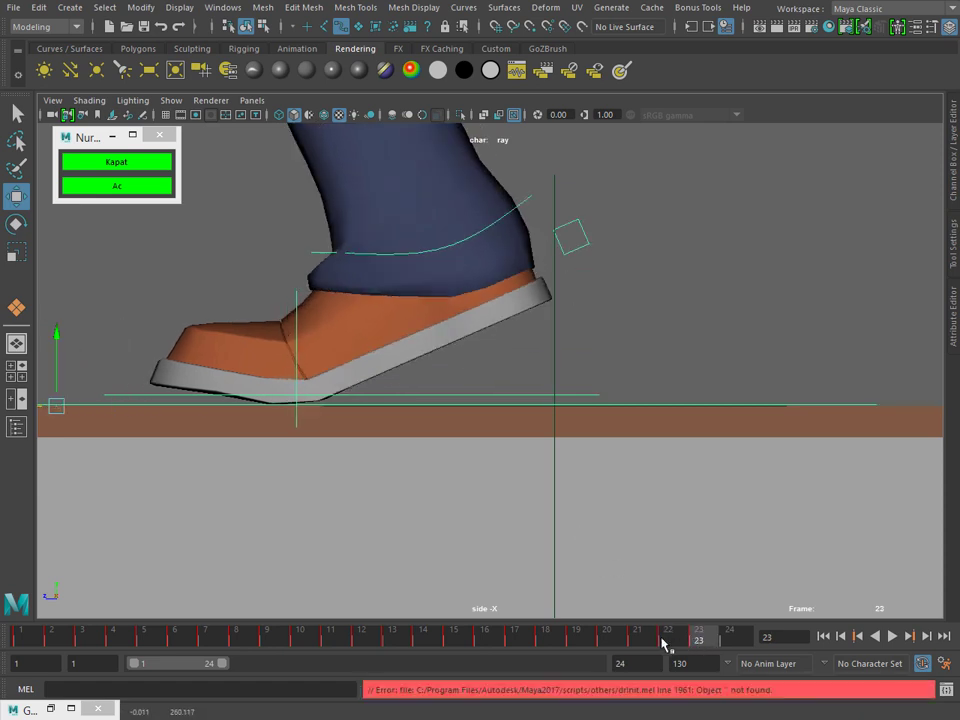
pyautogui.moveTo(699, 642); pyautogui.dragTo(730, 642)
pyautogui.scroll(-3, 514, 464)
pyautogui.scroll(-2, 514, 464)
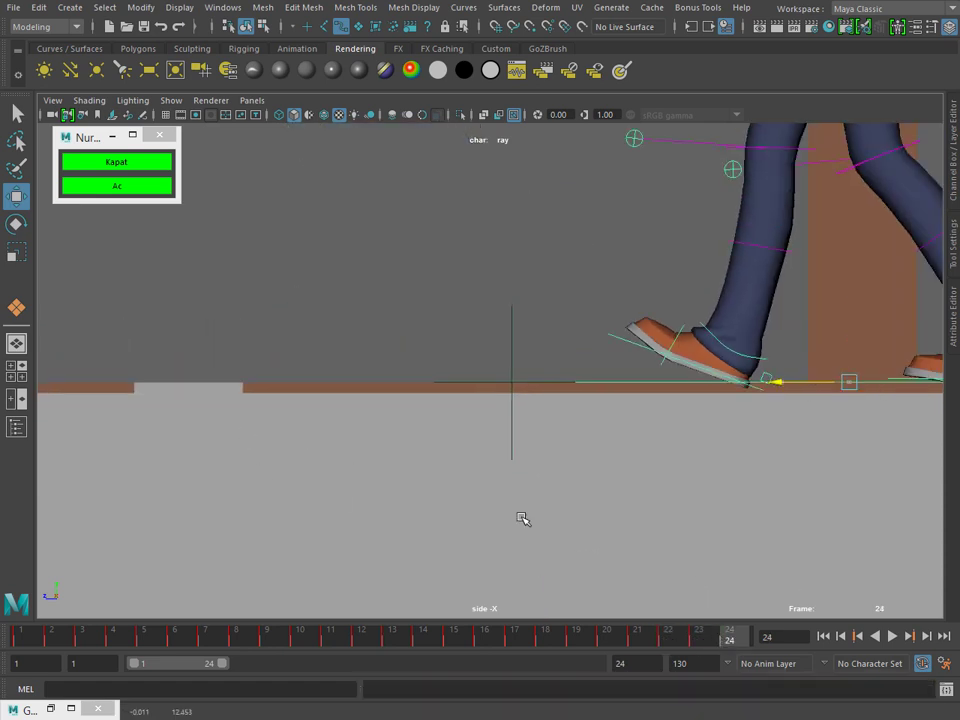
pyautogui.keyDown('alt'); pyautogui.moveTo(523, 518); pyautogui.dragTo(189, 514, button='middle'); pyautogui.keyUp('alt')
pyautogui.scroll(5, 510, 410)
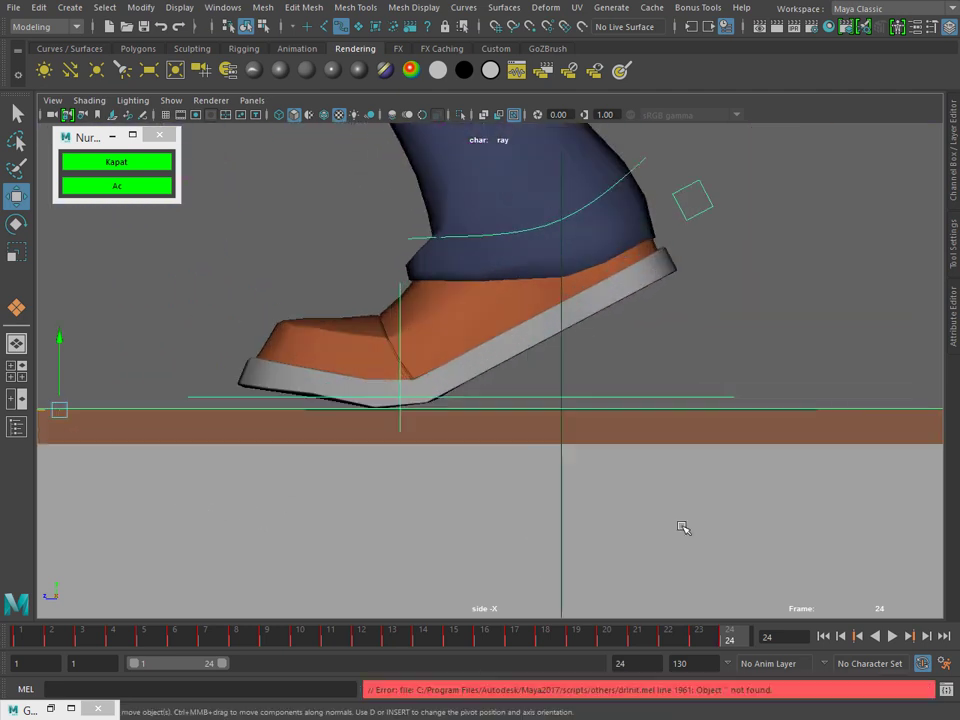
pyautogui.moveTo(684, 529); pyautogui.dragTo(570, 523, button='middle')
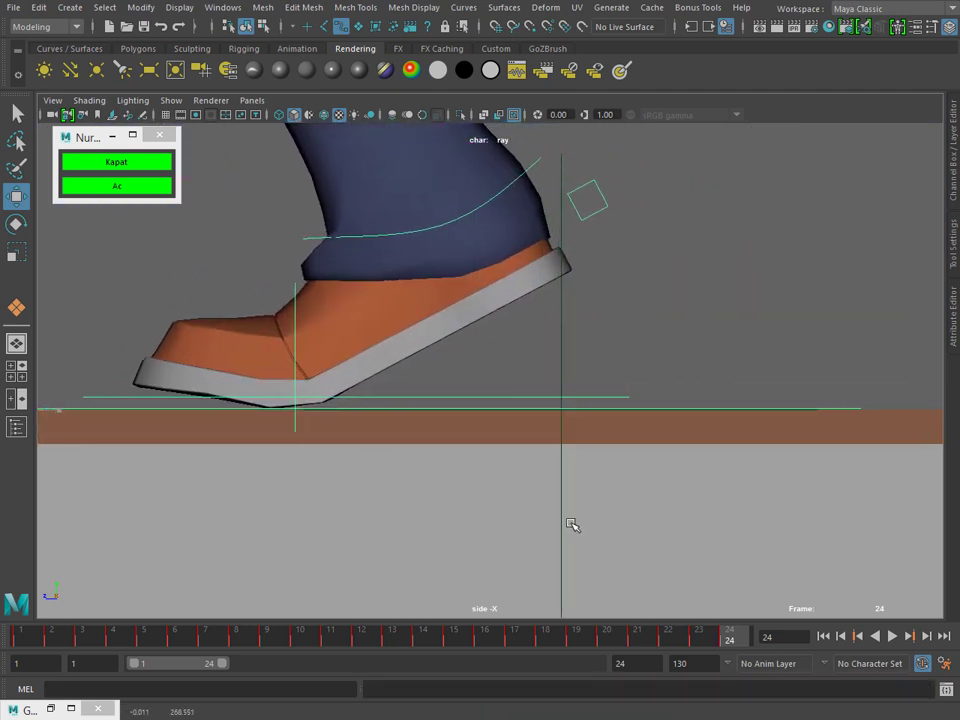
# Toggle between frames 23 and 24, settle on 24, and zoom out to show both legs
pyautogui.click(712, 642)
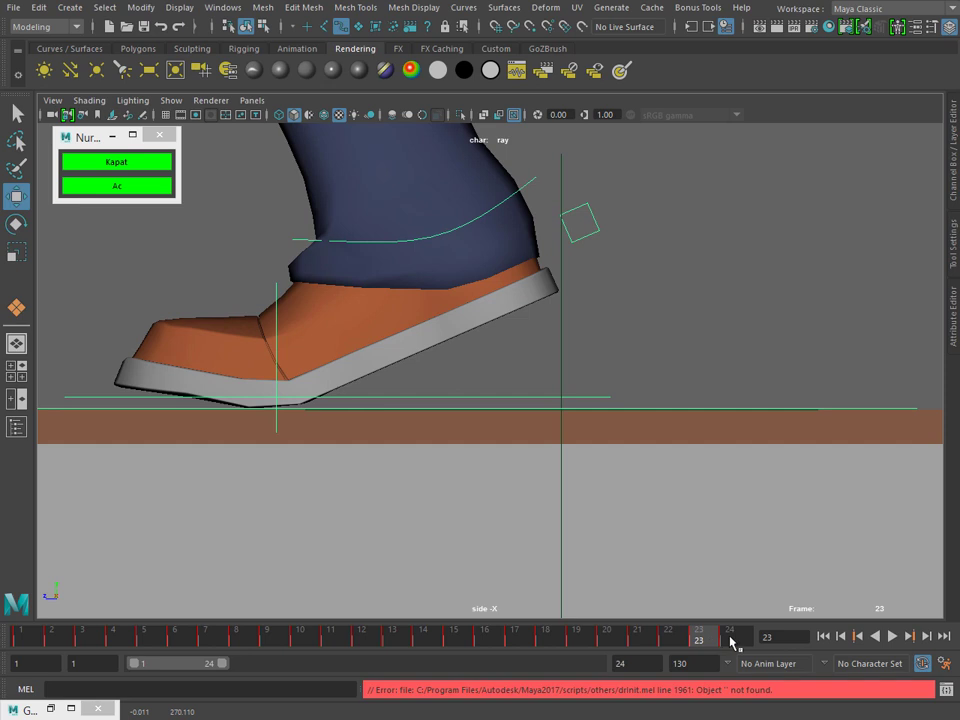
pyautogui.click(731, 642)
pyautogui.click(712, 643)
pyautogui.click(727, 642)
pyautogui.click(714, 641)
pyautogui.click(727, 638)
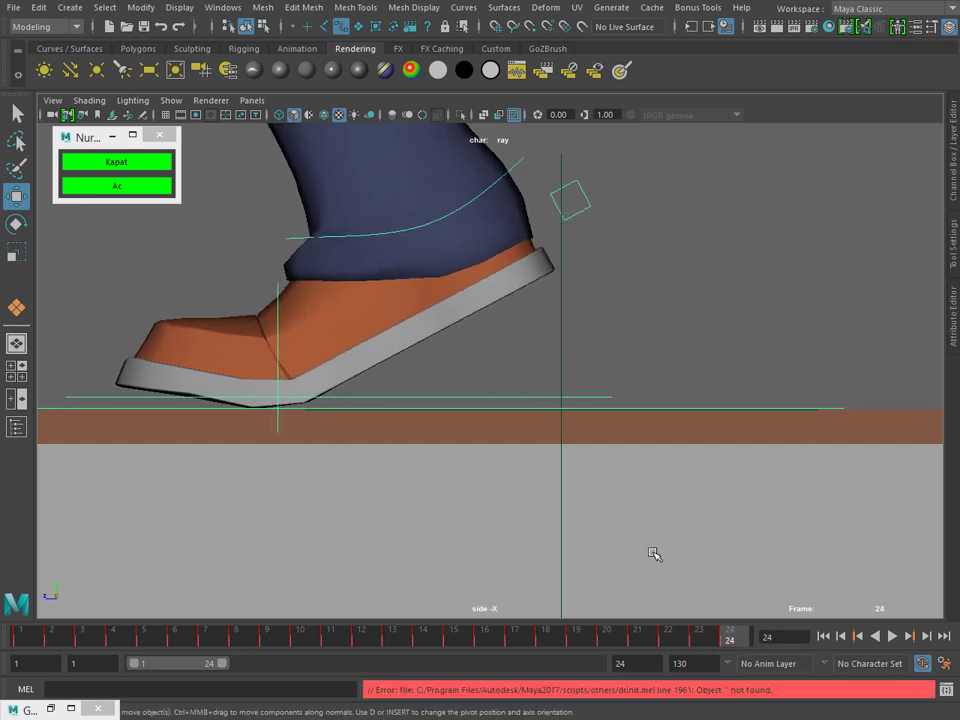
pyautogui.scroll(-3, 559, 443)
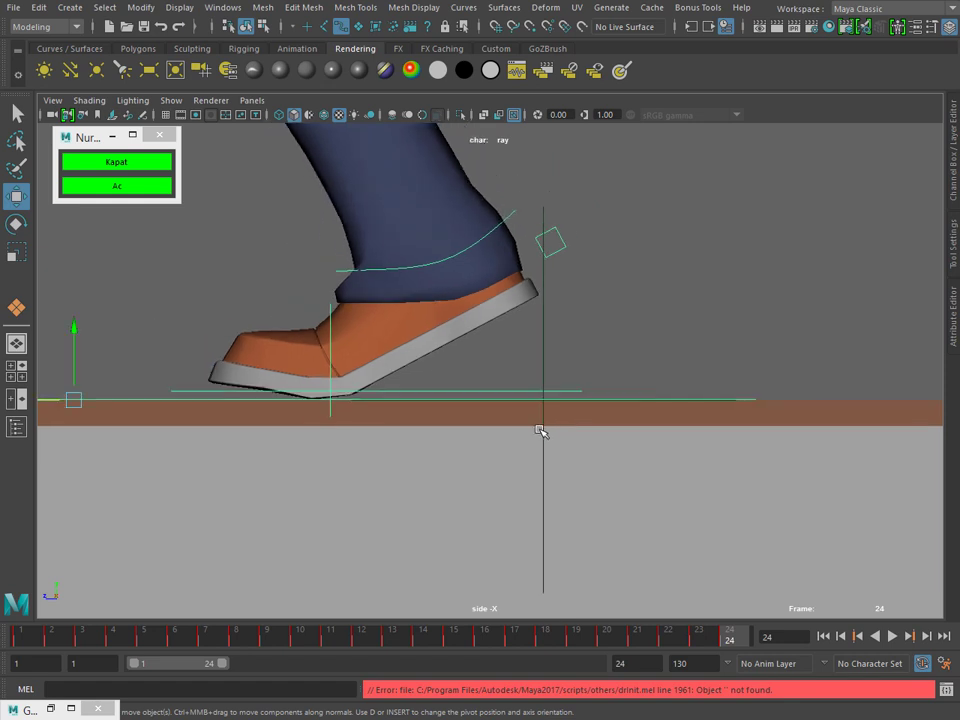
pyautogui.scroll(-3, 540, 433)
pyautogui.scroll(-2, 512, 435)
pyautogui.keyDown('alt'); pyautogui.moveTo(431, 407); pyautogui.dragTo(541, 456, button='middle'); pyautogui.keyUp('alt')
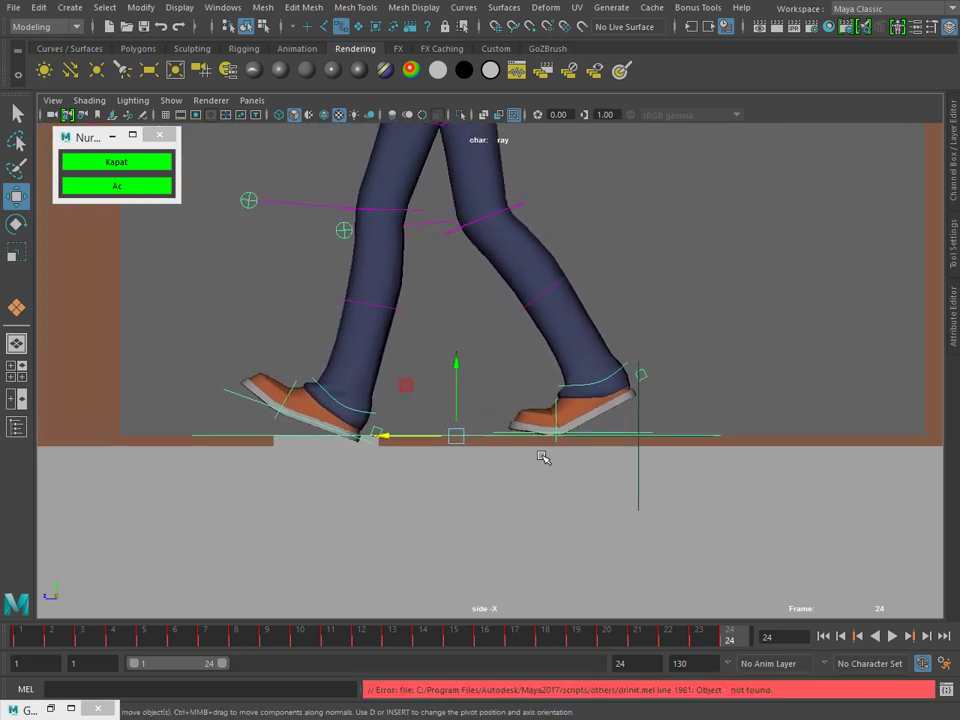
# Switch to the perspective camera and play the walk from frame 1, scrubbing back to 11
pyautogui.press('space')
pyautogui.moveTo(553, 454); pyautogui.dragTo(553, 412)
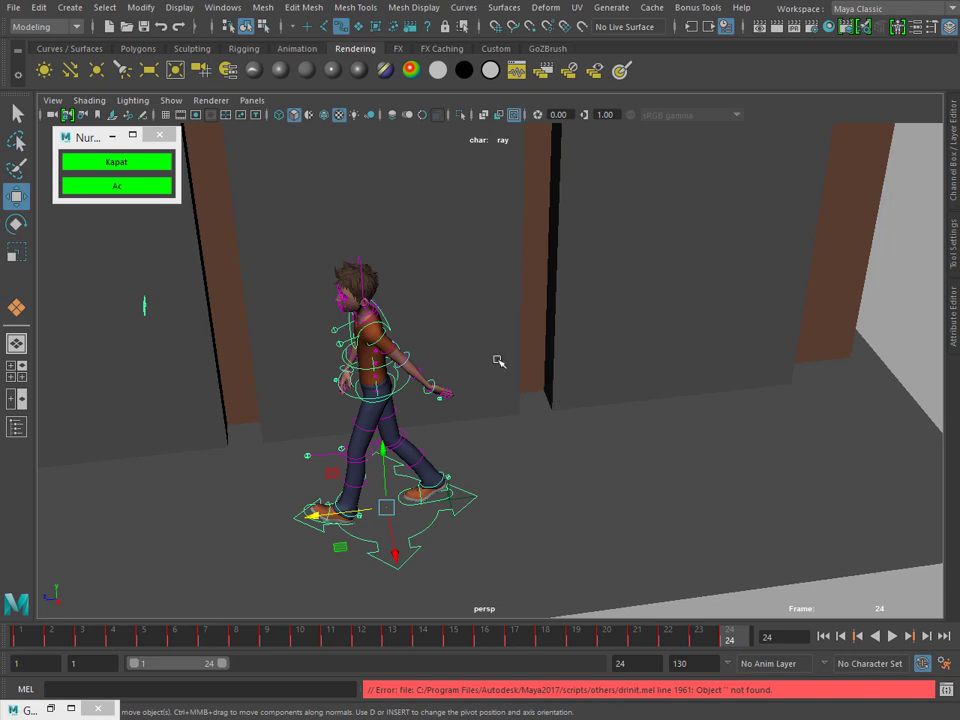
pyautogui.moveTo(499, 361)
pyautogui.keyDown('alt'); pyautogui.mouseDown()
pyautogui.moveTo(489, 388)
pyautogui.moveTo(585, 444)
pyautogui.mouseUp(); pyautogui.keyUp('alt')
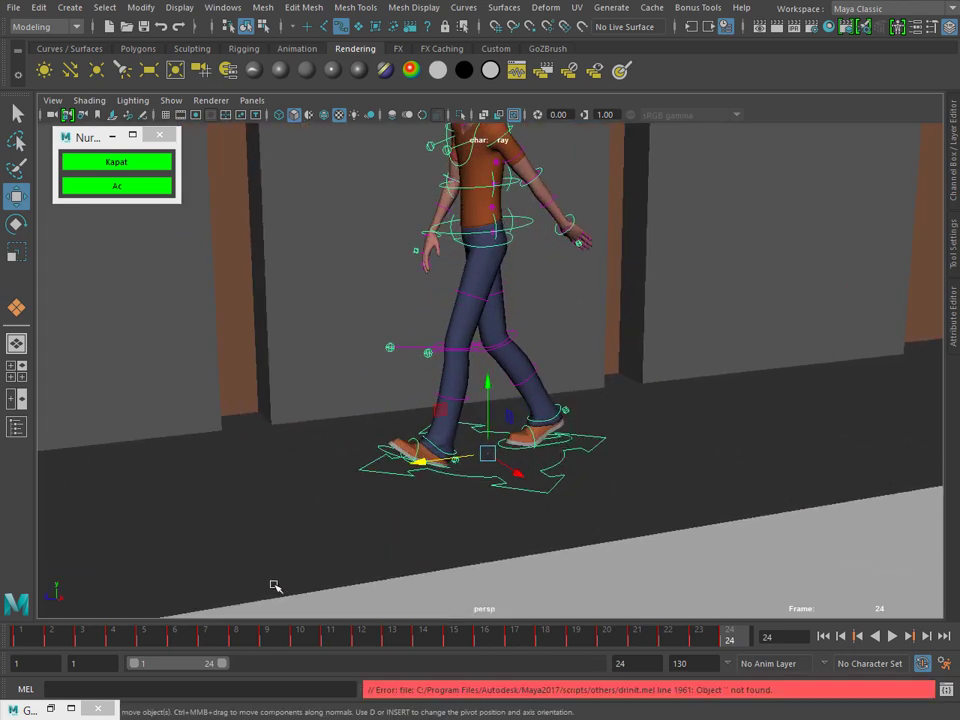
pyautogui.moveTo(35, 637); pyautogui.dragTo(10, 638)
pyautogui.hotkey('alt', 'v')
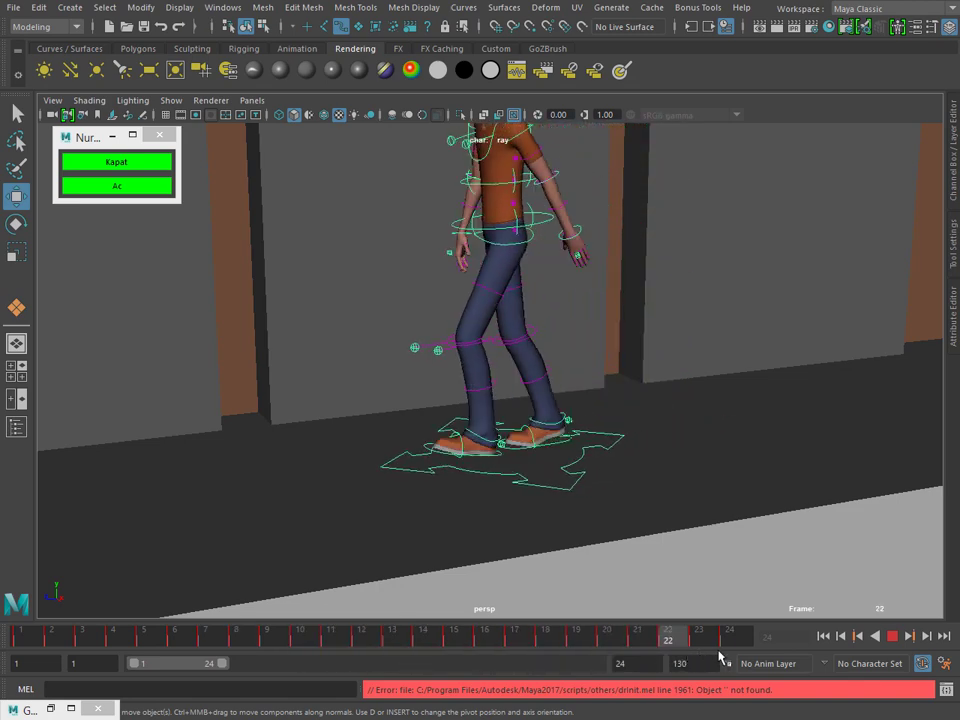
pyautogui.moveTo(650, 640)
pyautogui.mouseDown()
pyautogui.moveTo(43, 585)
pyautogui.moveTo(176, 606)
pyautogui.moveTo(420, 622)
pyautogui.mouseUp()
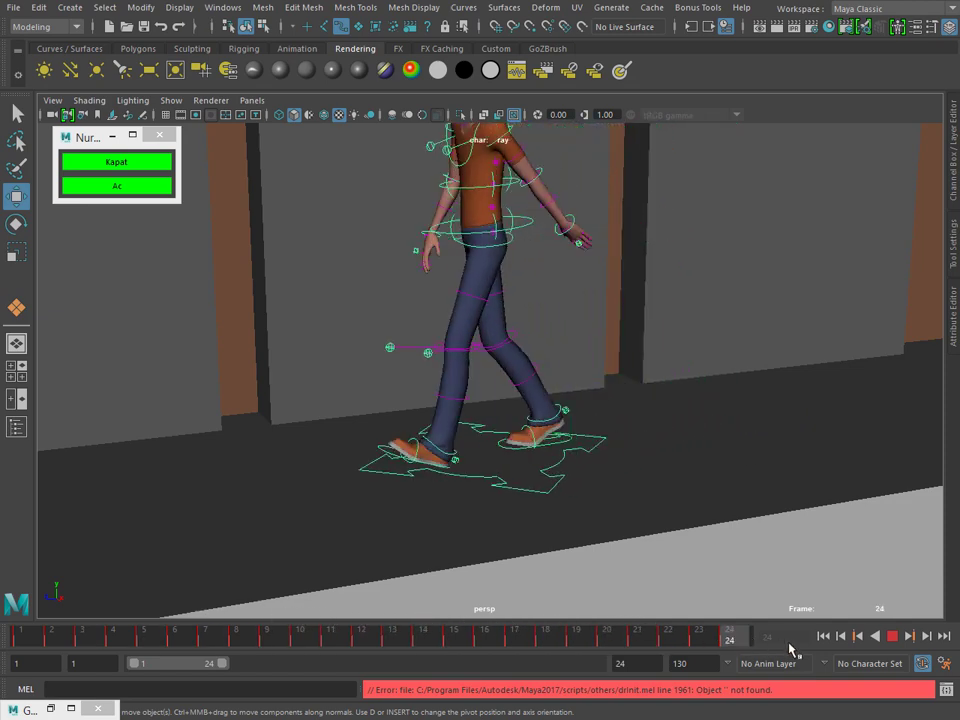
# Frame the character and open the Graph Editor
pyautogui.scroll(-3, 478, 446)
pyautogui.keyDown('alt'); pyautogui.moveTo(440, 470); pyautogui.dragTo(465, 490, button='middle'); pyautogui.keyUp('alt')
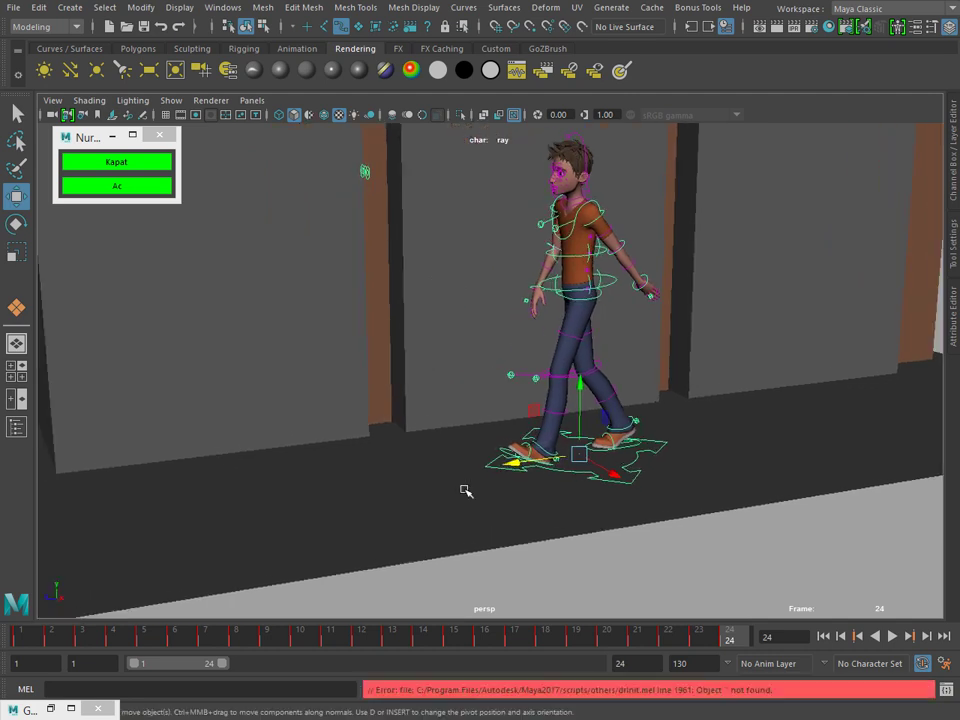
pyautogui.click(50, 708)
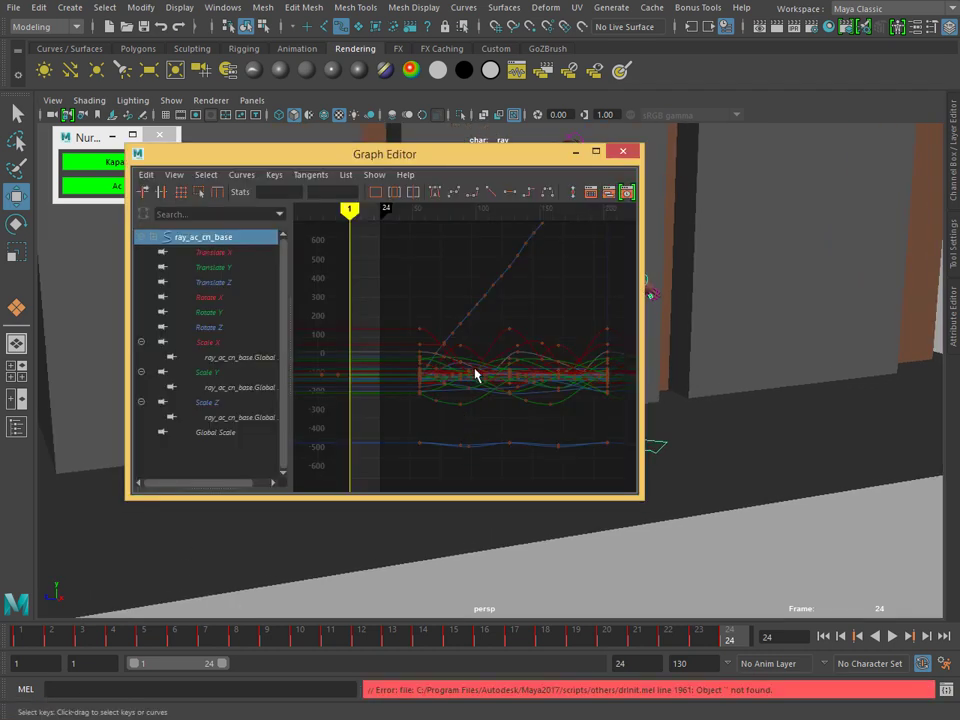
# Isolate and select the keys on the Translate Z curve in the Graph Editor
pyautogui.moveTo(492, 348)
pyautogui.keyDown('alt'); pyautogui.mouseDown(button='right')
pyautogui.moveTo(547, 325)
pyautogui.moveTo(540, 364)
pyautogui.moveTo(522, 293)
pyautogui.mouseUp(button='right'); pyautogui.keyUp('alt')
pyautogui.click(228, 289)
pyautogui.moveTo(368, 455); pyautogui.dragTo(368, 455)
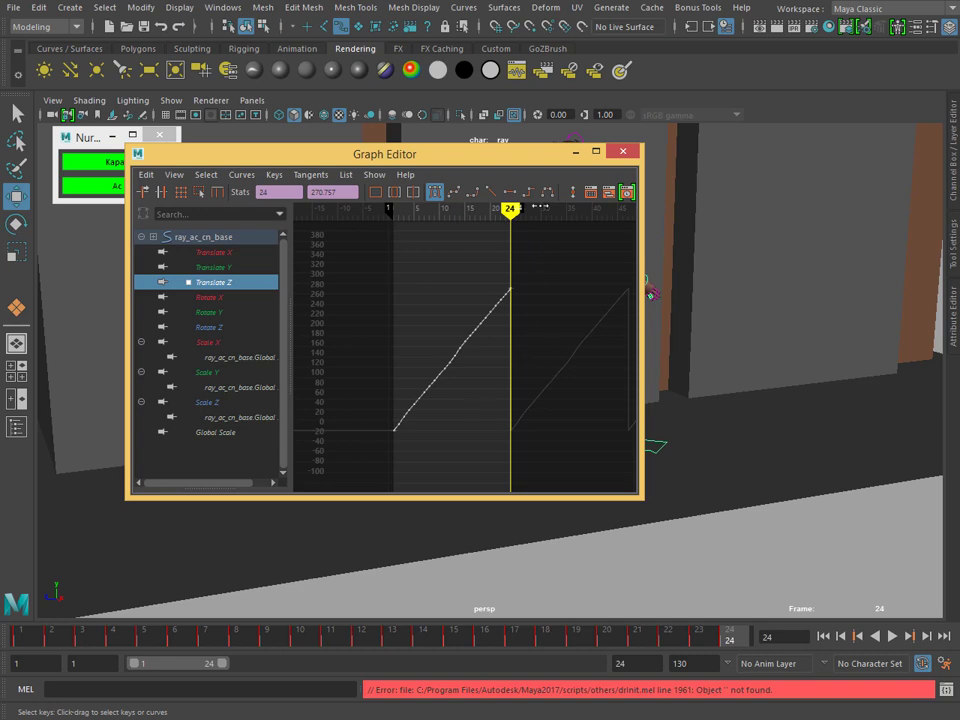
pyautogui.moveTo(537, 166); pyautogui.dragTo(322, 194)
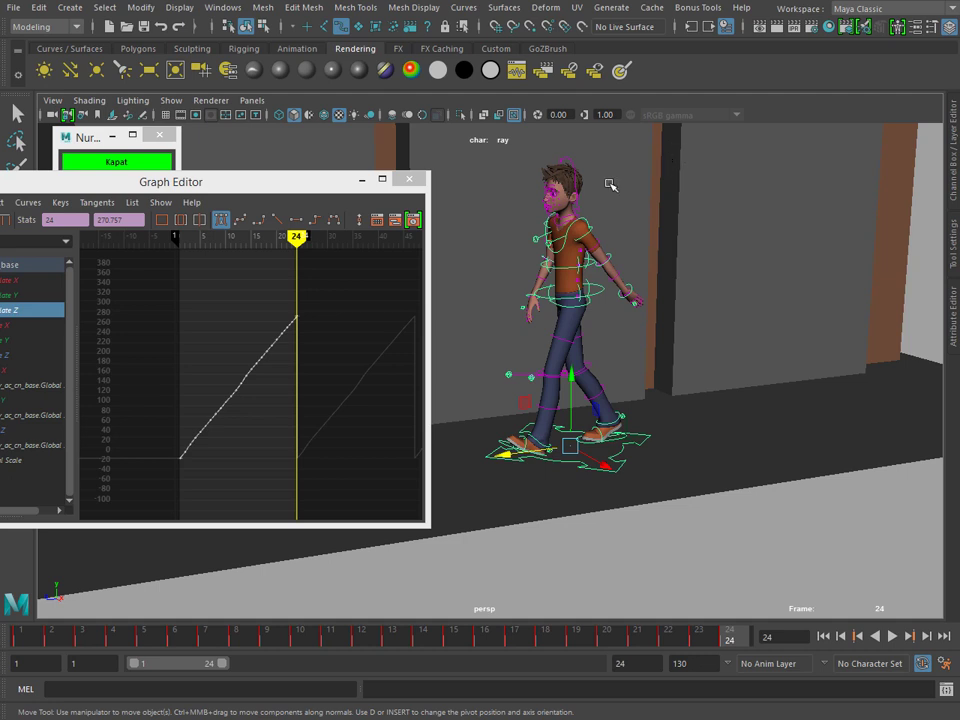
# Select all rig controls and set their curves' Post Infinity to Cycle with Offset
pyautogui.hotkey('ctrl', 'shift', 'a')
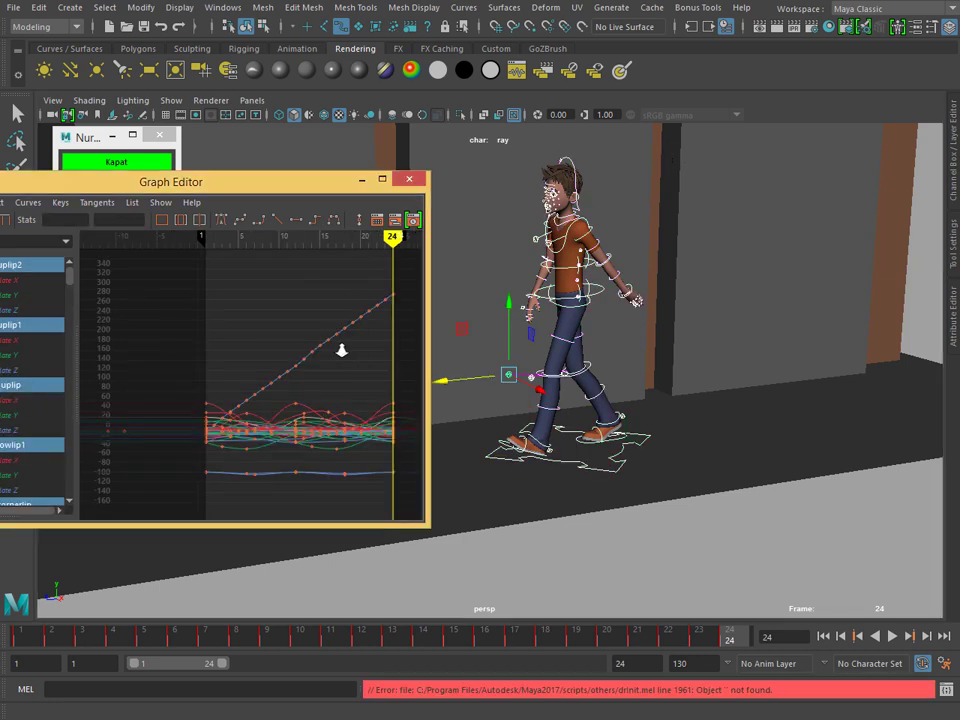
pyautogui.press('f')
pyautogui.click(30, 206)
pyautogui.moveTo(60, 244)
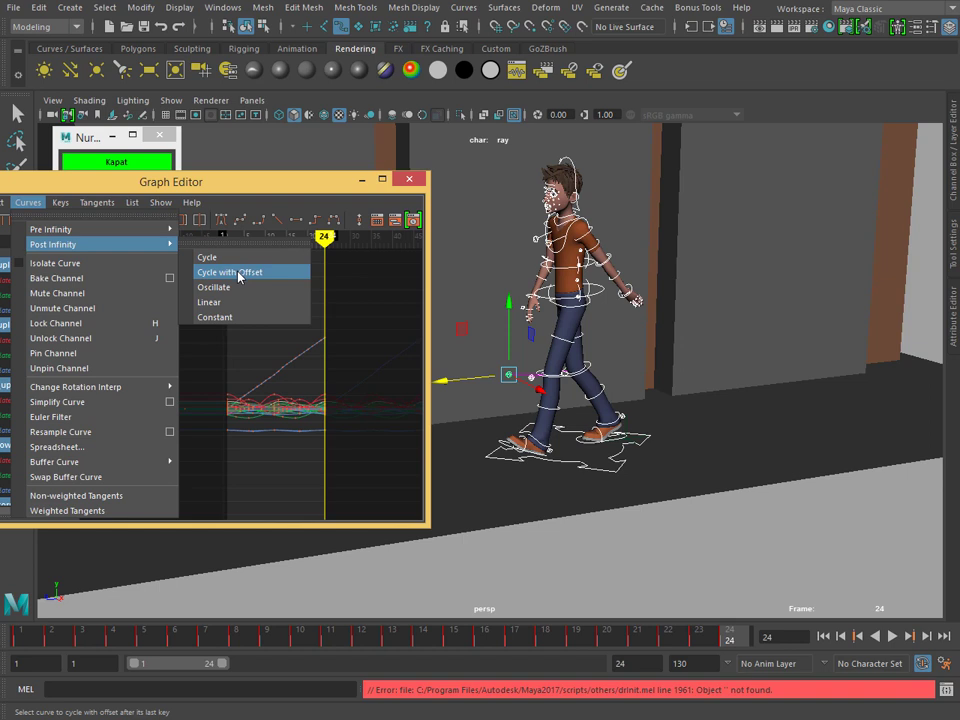
pyautogui.click(239, 277)
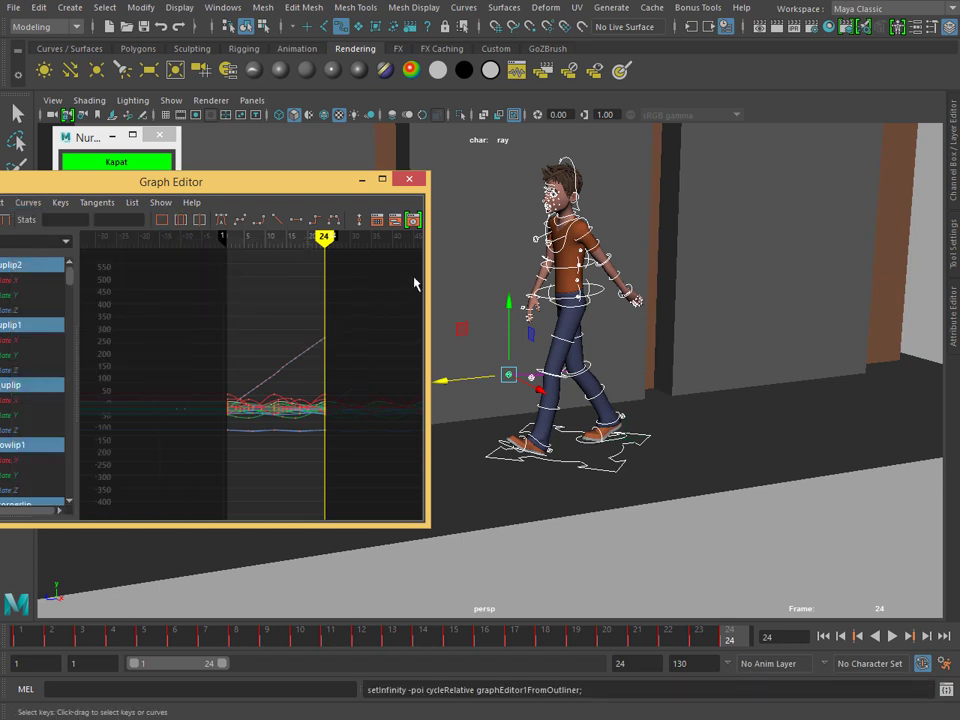
pyautogui.keyDown('alt'); pyautogui.moveTo(349, 332); pyautogui.dragTo(306, 325, button='right'); pyautogui.keyUp('alt')
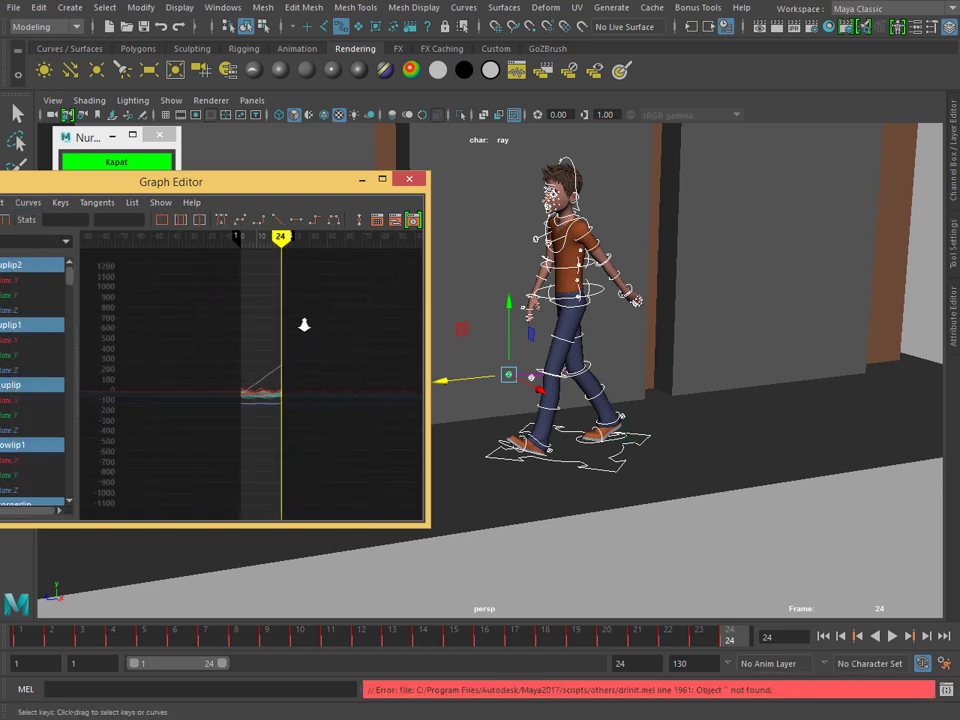
pyautogui.click(361, 180)
pyautogui.moveTo(381, 197)
pyautogui.keyDown('alt'); pyautogui.mouseDown()
pyautogui.moveTo(547, 240)
pyautogui.moveTo(300, 250)
pyautogui.mouseUp(); pyautogui.keyUp('alt')
# Hide the rig controls and briefly play the looping walk down the corridor
pyautogui.click(116, 166)
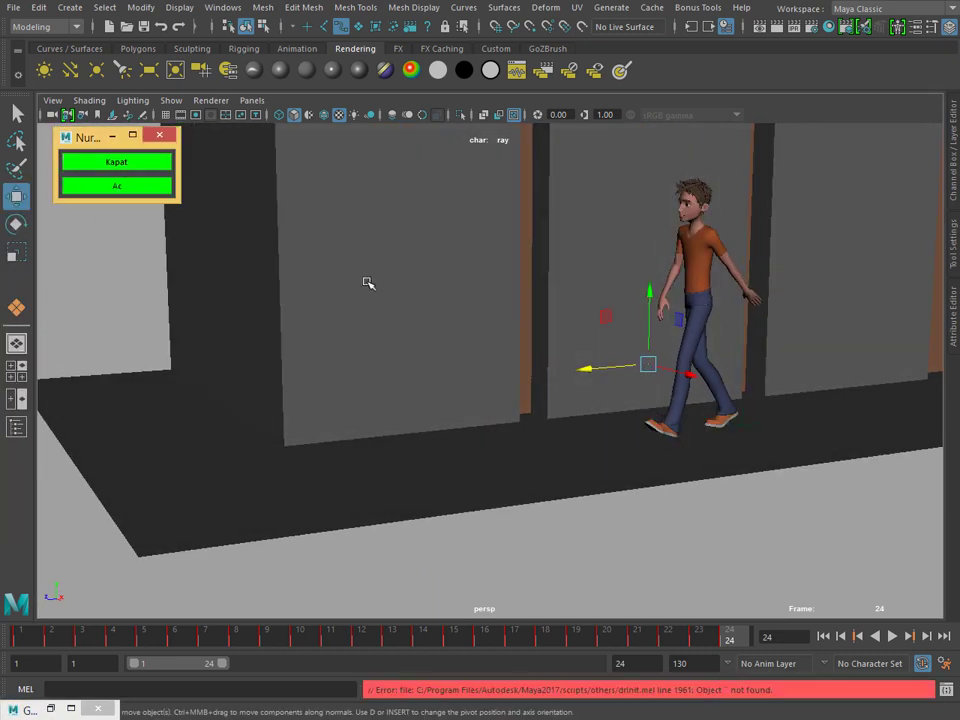
pyautogui.keyDown('alt'); pyautogui.moveTo(367, 283); pyautogui.dragTo(395, 308, button='middle'); pyautogui.keyUp('alt')
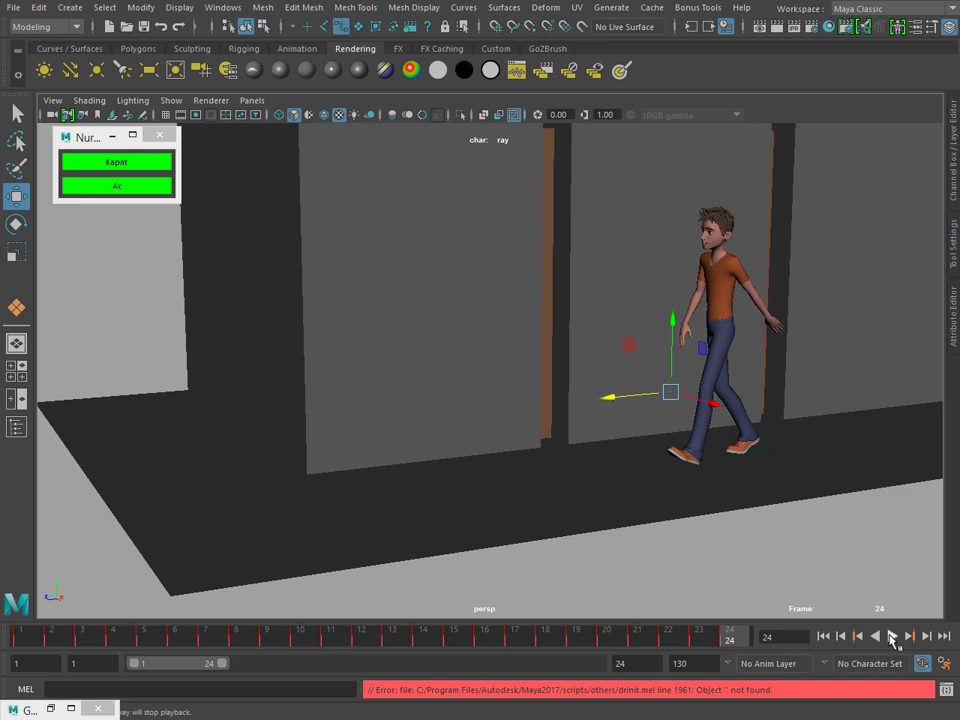
pyautogui.click(891, 636)
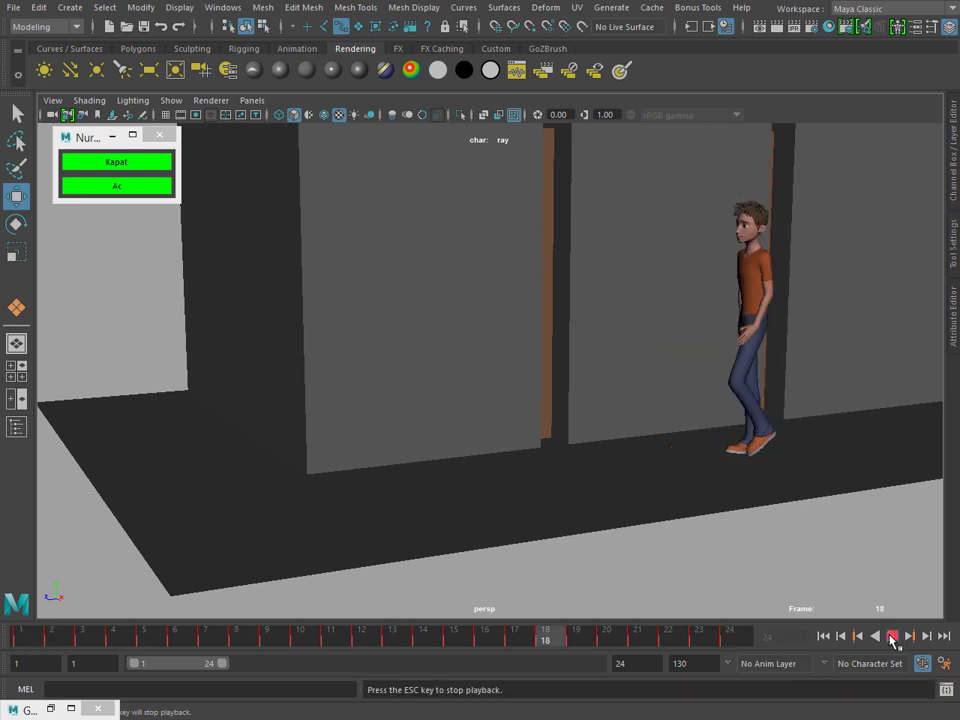
pyautogui.press('Escape')
# Extend the playback range to frame 130 and start a playblast
pyautogui.moveTo(223, 667); pyautogui.dragTo(657, 677)
pyautogui.rightClick(174, 641)
pyautogui.click(225, 628)
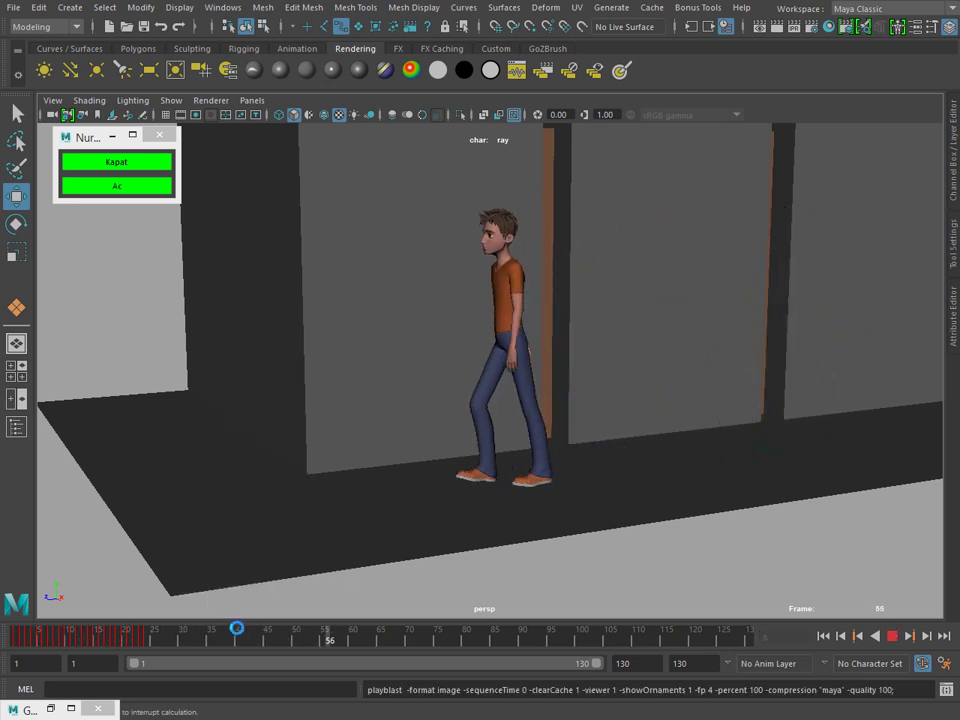
# Close the FCheck playblast, replay the walk stopping at frame 81, and orbit toward the legs
pyautogui.press('Escape')
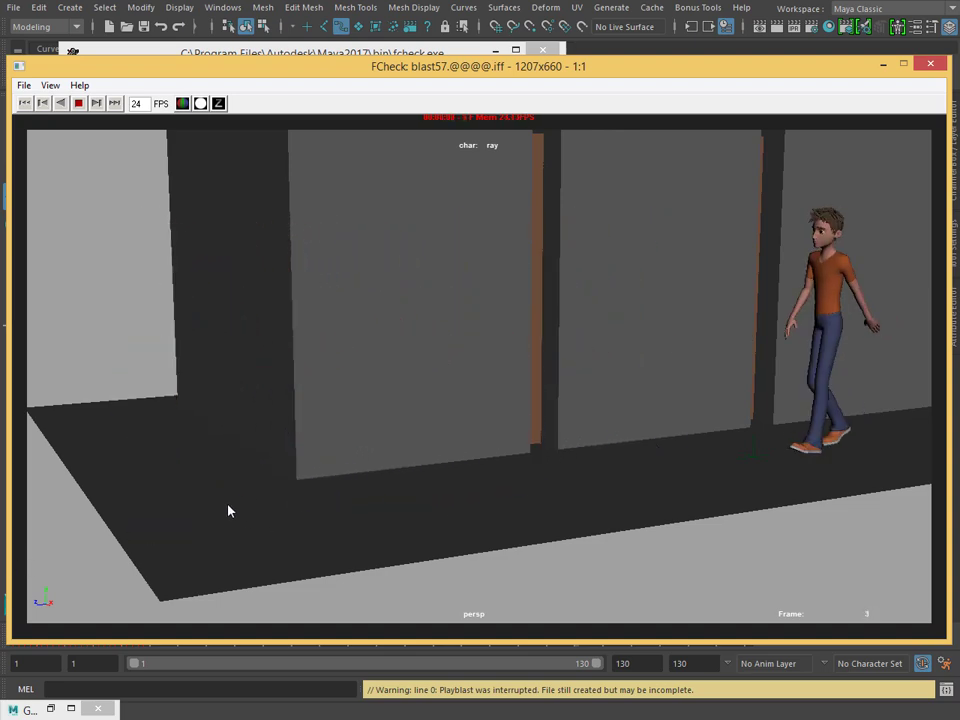
pyautogui.press('Escape')
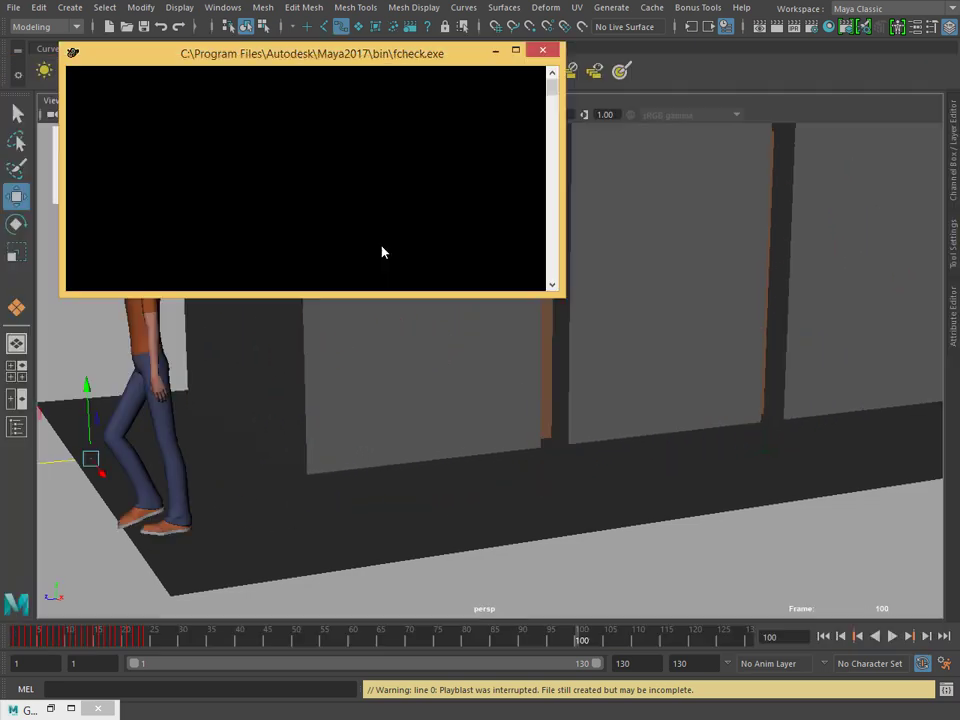
pyautogui.hotkey('alt', 'v')
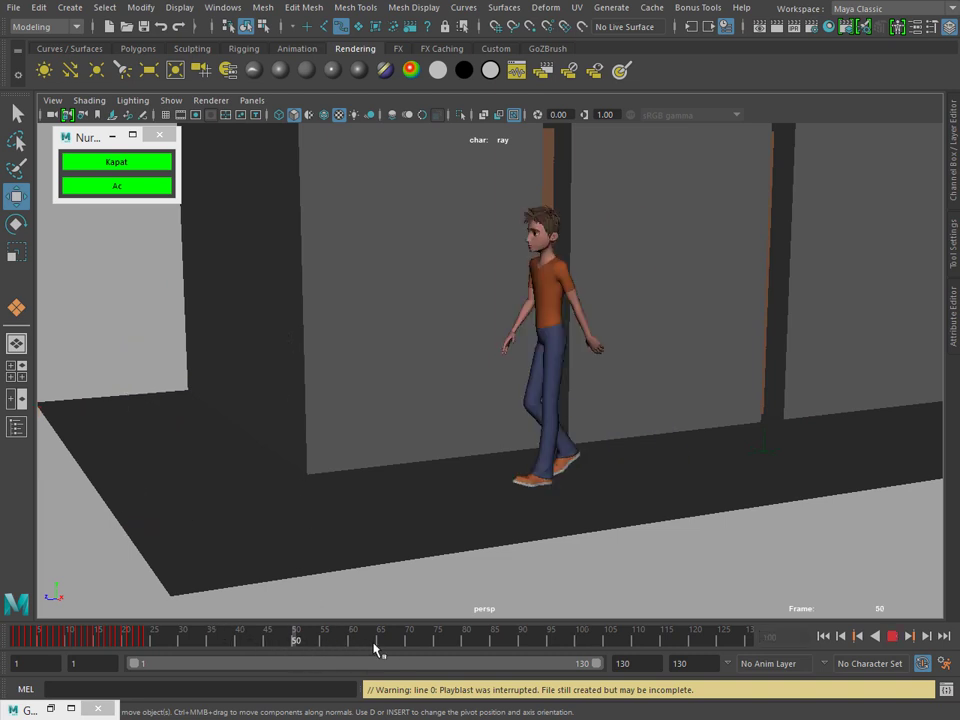
pyautogui.click(470, 636)
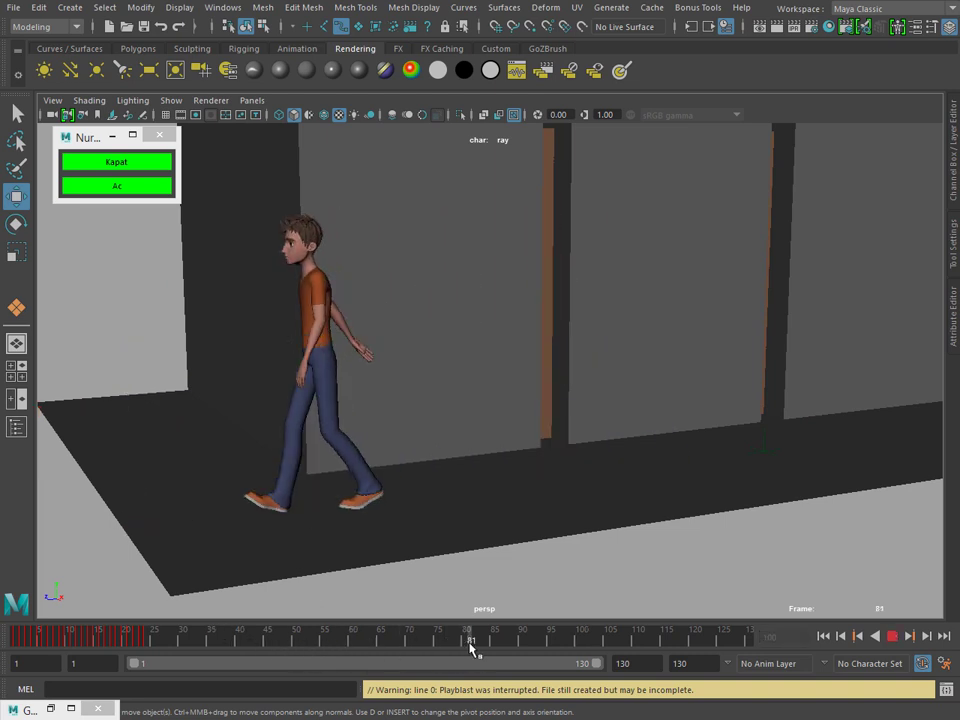
pyautogui.moveTo(381, 446)
pyautogui.keyDown('alt'); pyautogui.mouseDown(button='right')
pyautogui.moveTo(407, 497)
pyautogui.moveTo(527, 484)
pyautogui.mouseUp(button='right'); pyautogui.keyUp('alt')
pyautogui.moveTo(527, 484)
pyautogui.keyDown('alt'); pyautogui.mouseDown()
pyautogui.moveTo(482, 491)
pyautogui.moveTo(576, 461)
pyautogui.moveTo(499, 472)
pyautogui.mouseUp(); pyautogui.keyUp('alt')
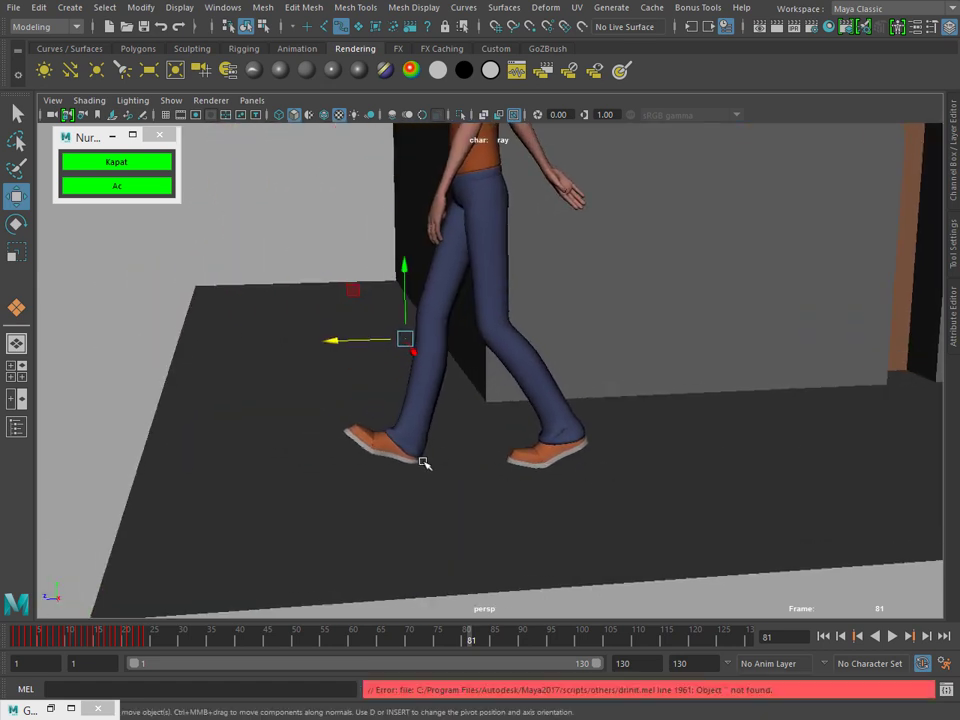
pyautogui.keyDown('alt'); pyautogui.moveTo(423, 462); pyautogui.dragTo(386, 474); pyautogui.keyUp('alt')
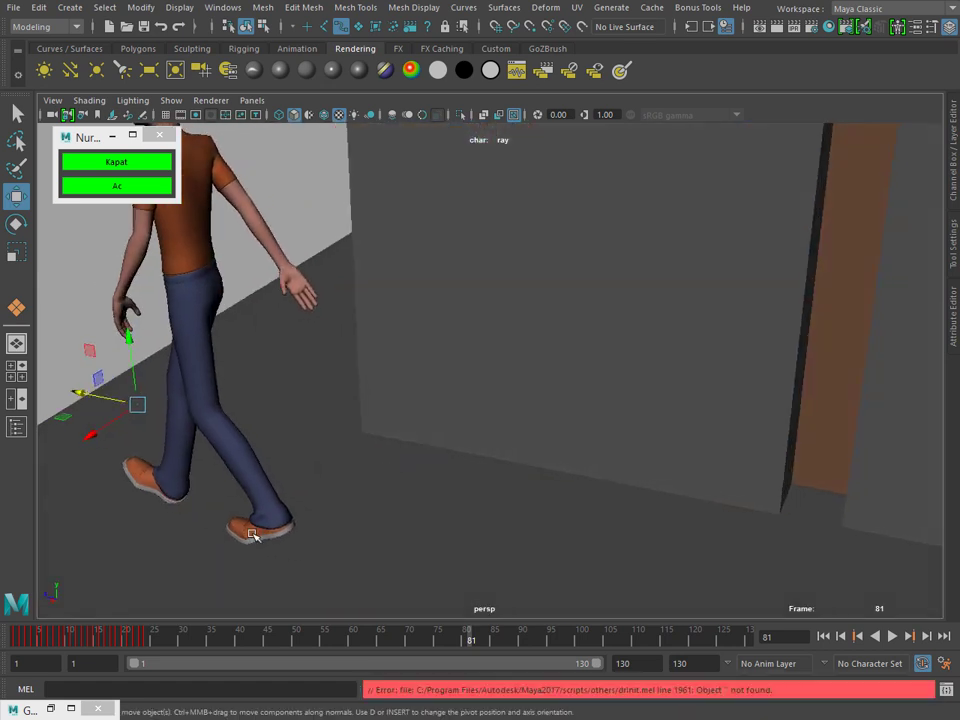
# Show the rig controls and select the arrow-shaped root control
pyautogui.moveTo(229, 454)
pyautogui.keyDown('alt'); pyautogui.mouseDown()
pyautogui.moveTo(420, 443)
pyautogui.moveTo(372, 434)
pyautogui.mouseUp(); pyautogui.keyUp('alt')
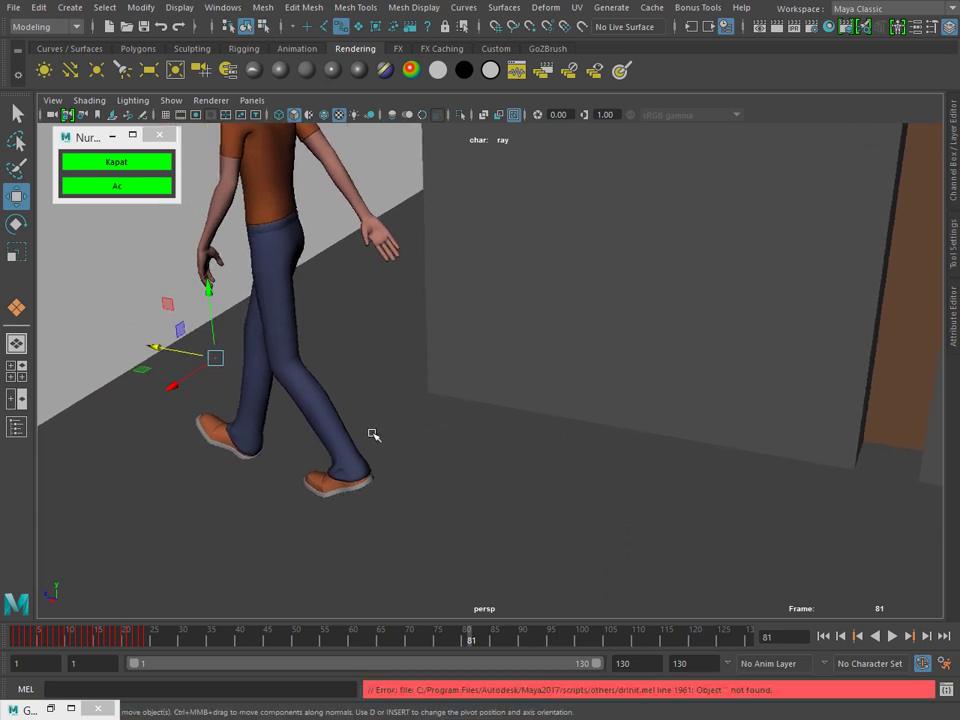
pyautogui.click(120, 161)
pyautogui.keyDown('alt'); pyautogui.moveTo(300, 330); pyautogui.dragTo(534, 443); pyautogui.keyUp('alt')
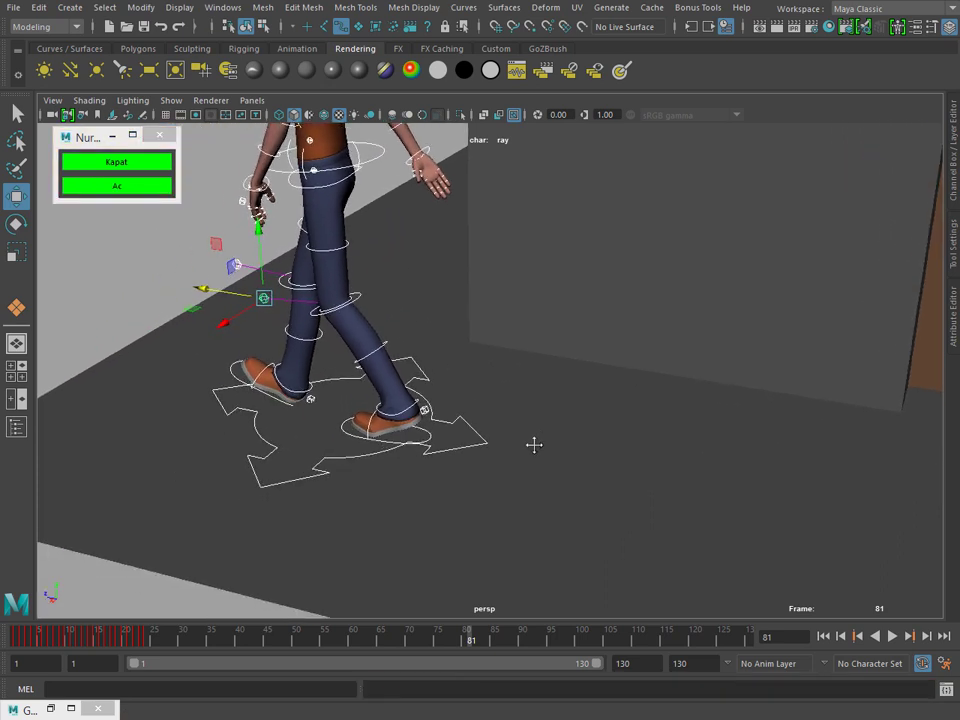
pyautogui.click(322, 465)
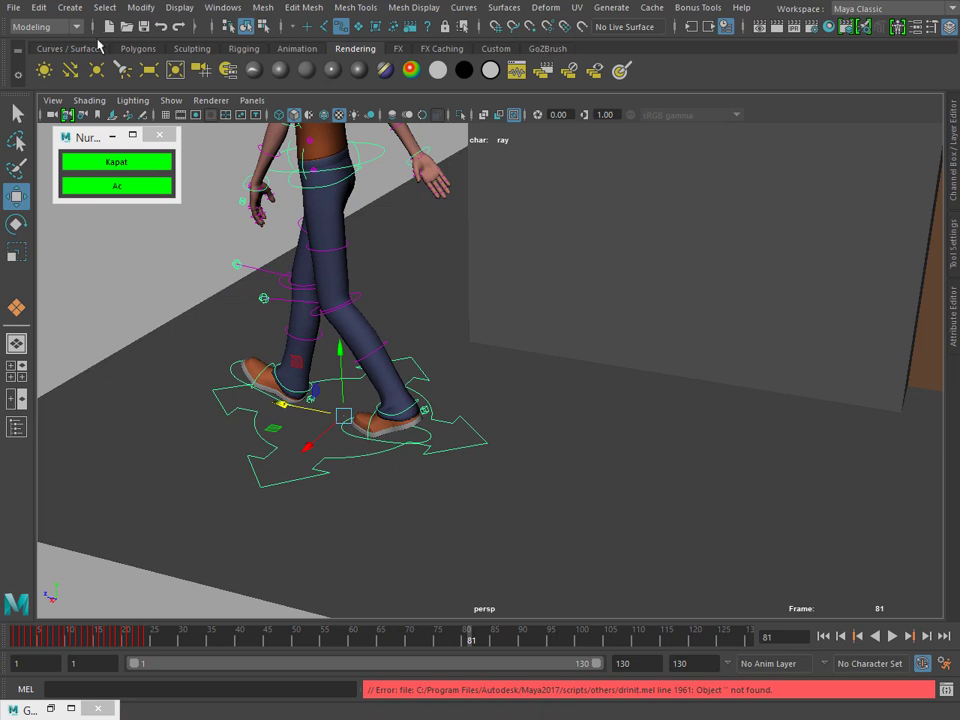
# Switch to the Rigging menu set and add a redirect control via Control > Redirect
pyautogui.click(45, 26)
pyautogui.click(30, 50)
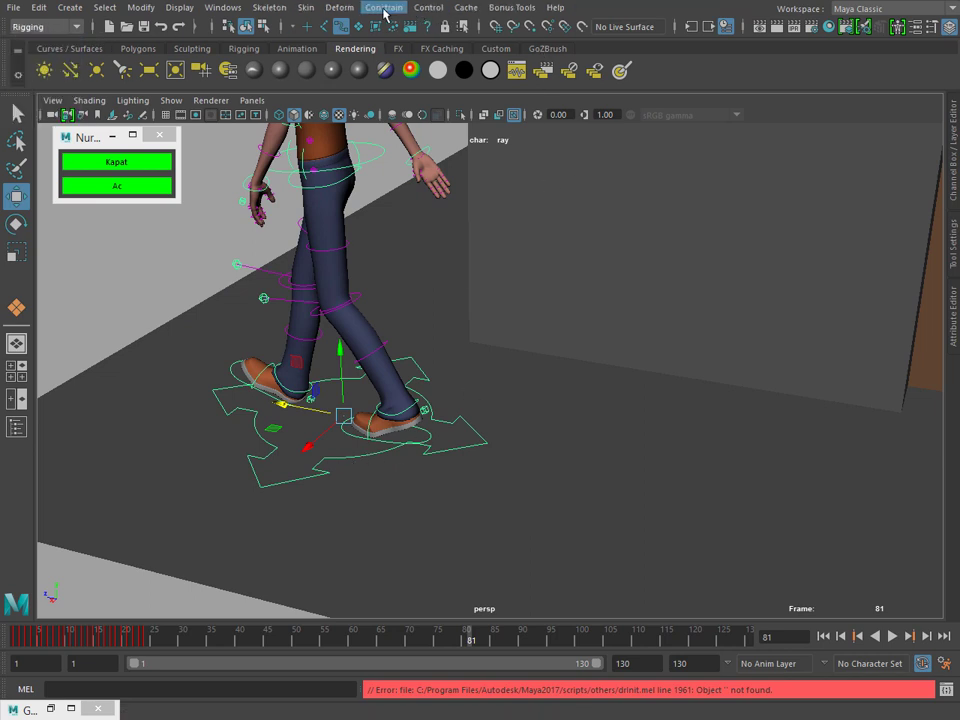
pyautogui.click(384, 12)
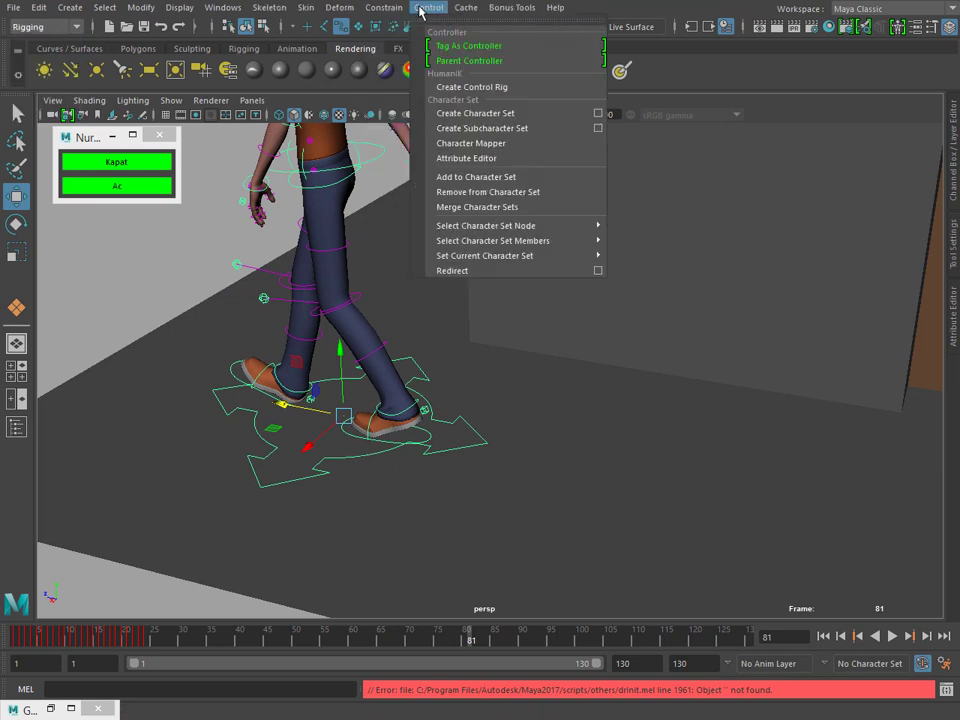
pyautogui.click(490, 272)
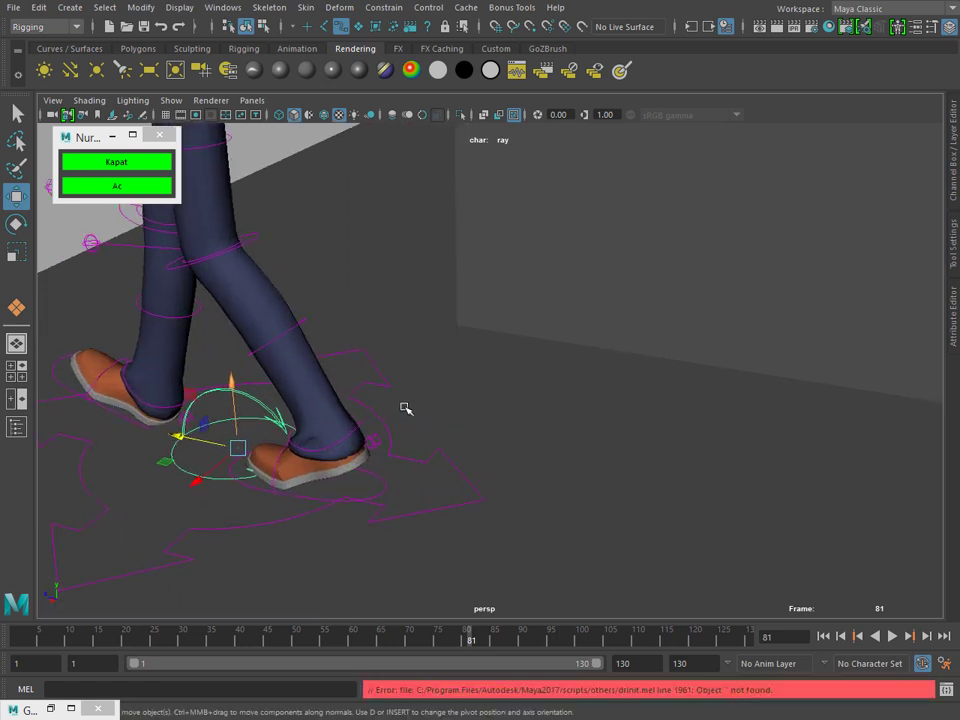
# Move the redirect control along X under the forward right foot, then scrub to frame 80
pyautogui.keyDown('alt'); pyautogui.moveTo(405, 407); pyautogui.dragTo(474, 397, button='right'); pyautogui.keyUp('alt')
pyautogui.moveTo(474, 397)
pyautogui.keyDown('alt'); pyautogui.mouseDown()
pyautogui.moveTo(542, 401)
pyautogui.moveTo(489, 405)
pyautogui.moveTo(504, 415)
pyautogui.moveTo(487, 456)
pyautogui.mouseUp(); pyautogui.keyUp('alt')
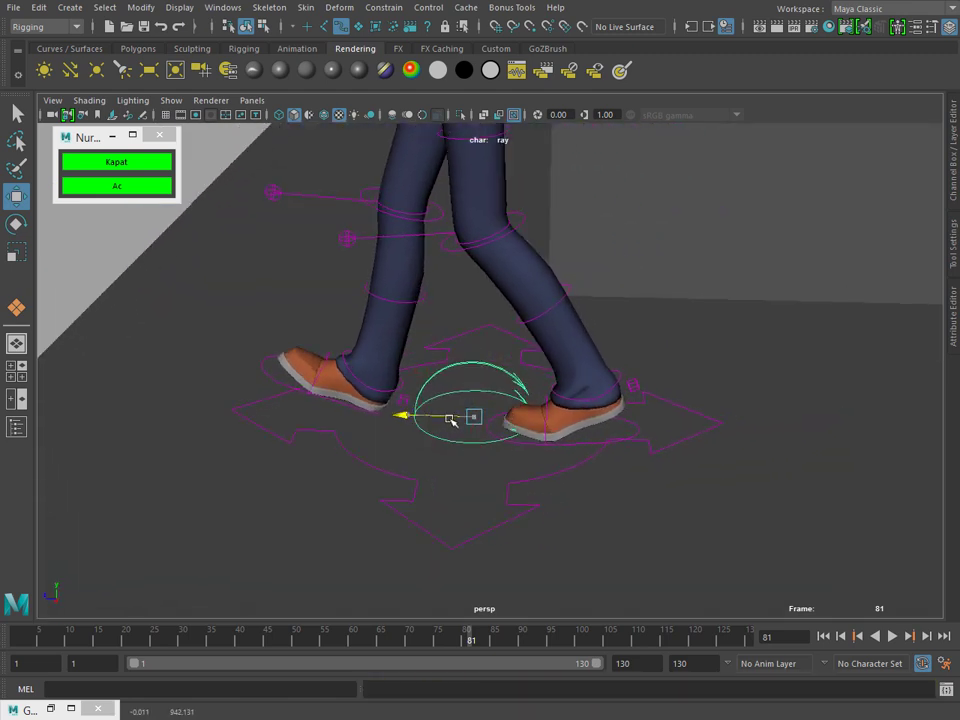
pyautogui.moveTo(427, 424)
pyautogui.mouseDown()
pyautogui.moveTo(503, 428)
pyautogui.moveTo(422, 444)
pyautogui.moveTo(420, 429)
pyautogui.moveTo(253, 407)
pyautogui.mouseUp()
pyautogui.moveTo(191, 437)
pyautogui.mouseDown()
pyautogui.moveTo(306, 407)
pyautogui.moveTo(240, 411)
pyautogui.moveTo(183, 400)
pyautogui.mouseUp()
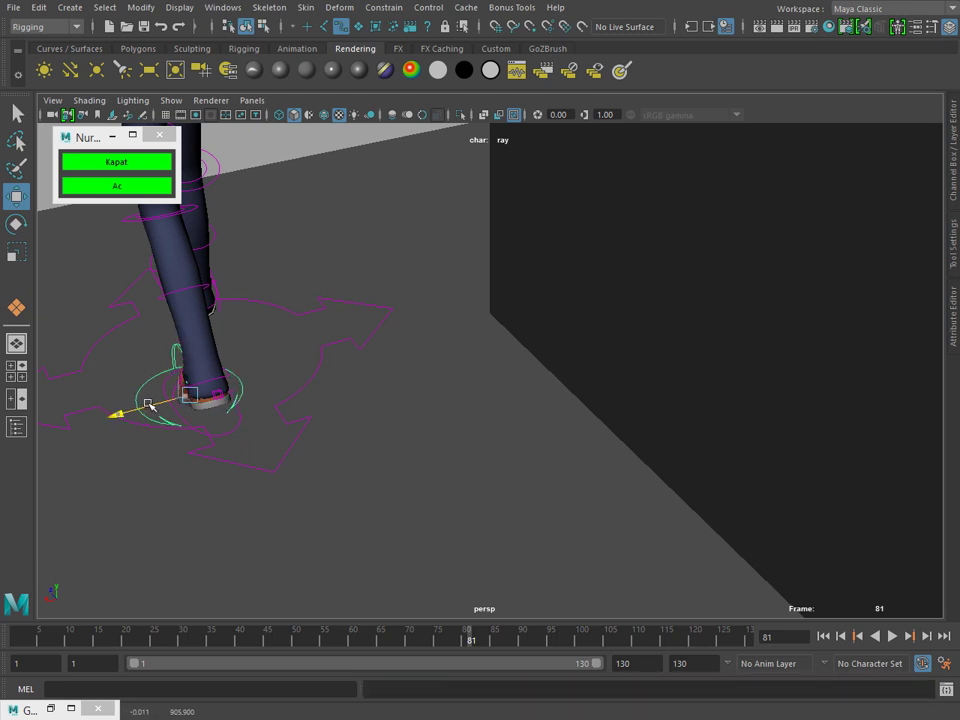
pyautogui.press('f')
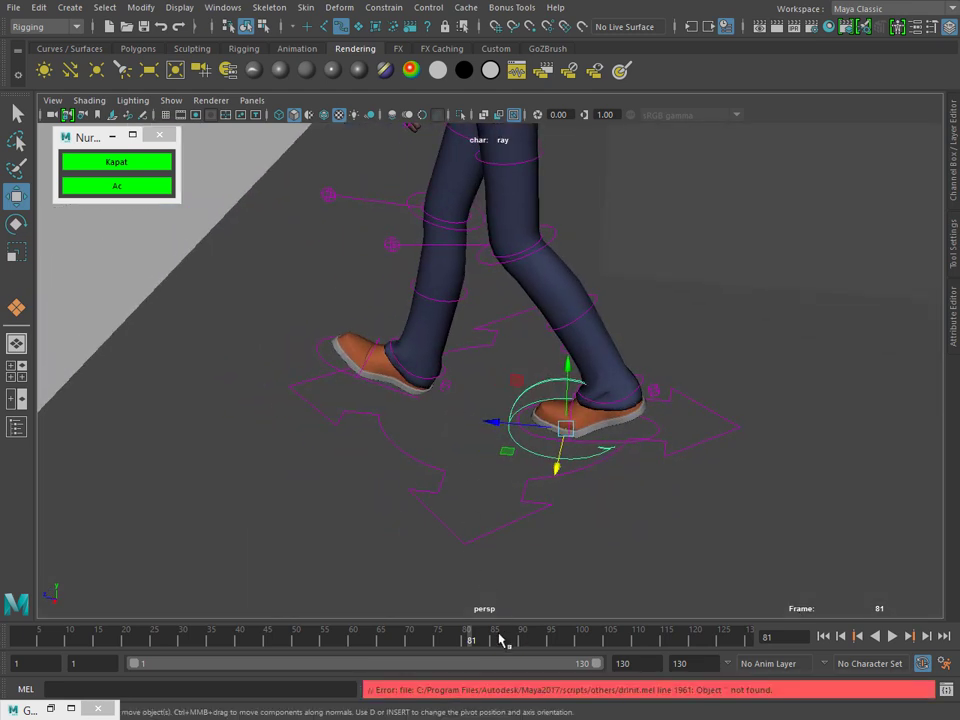
pyautogui.moveTo(481, 638)
pyautogui.mouseDown()
pyautogui.moveTo(449, 638)
pyautogui.moveTo(467, 641)
pyautogui.mouseUp()
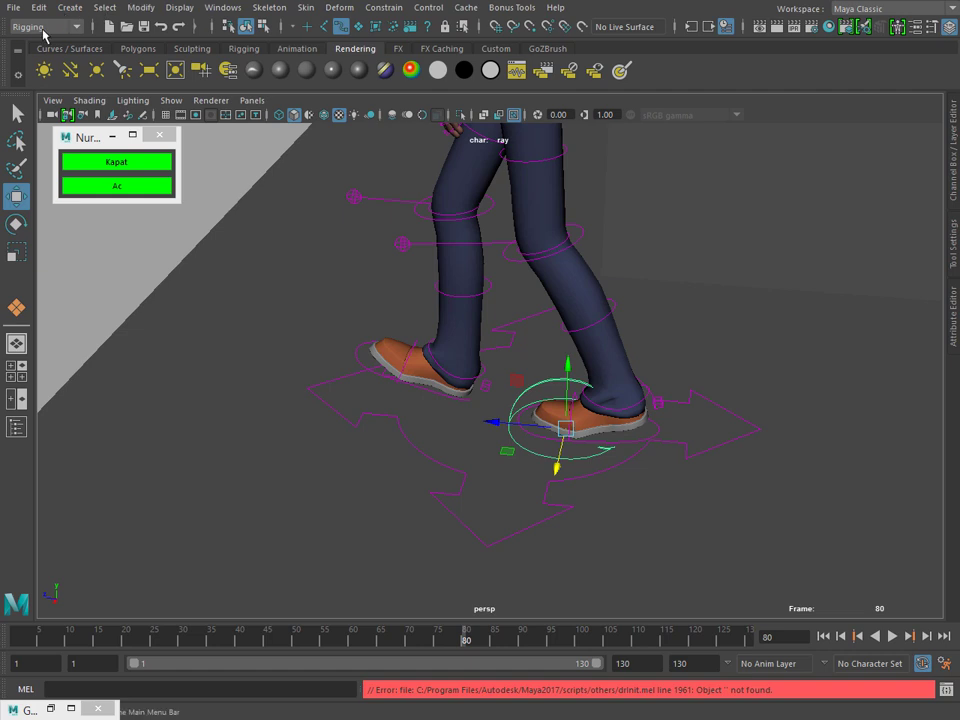
# Switch to the Animation menu set and set a key on the redirect control at frame 80
pyautogui.click(42, 27)
pyautogui.click(30, 73)
pyautogui.click(259, 8)
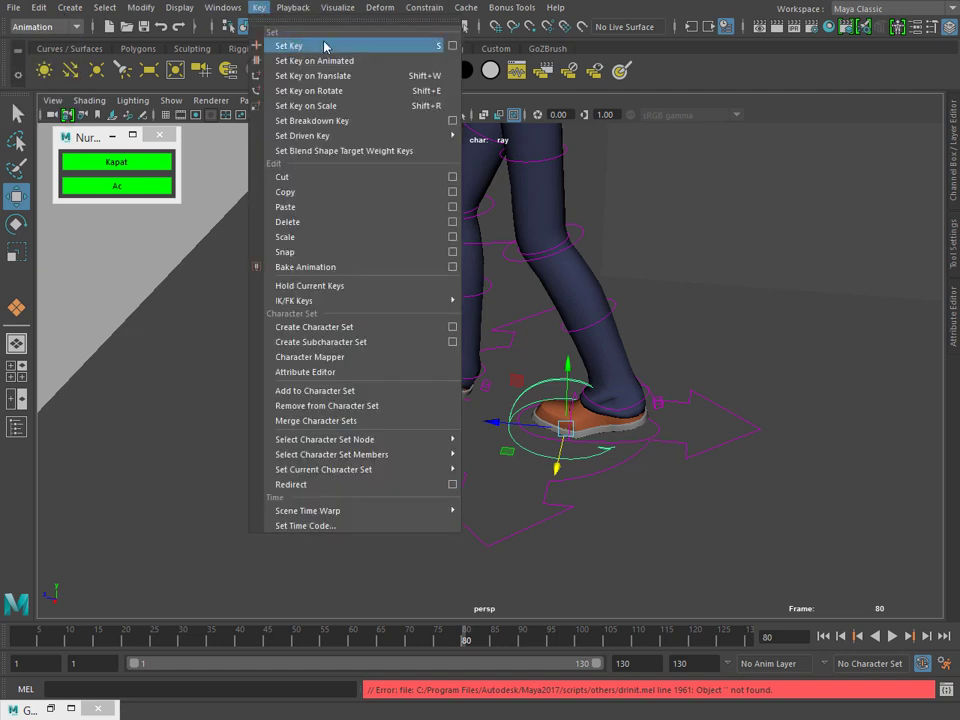
pyautogui.click(336, 46)
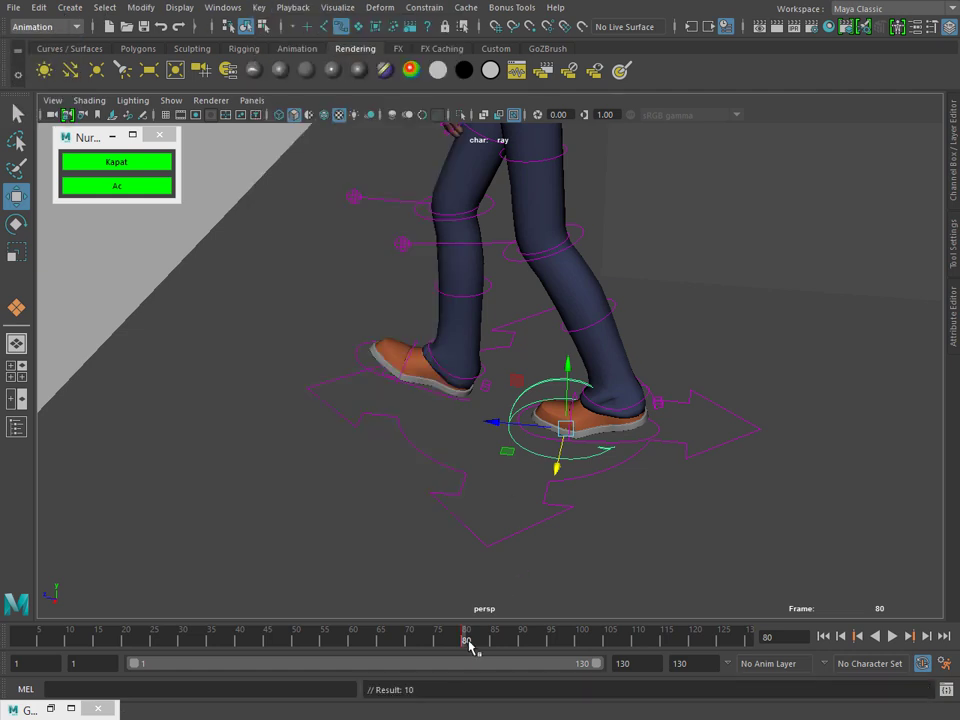
# Play and scrub the walk between frames 75 and 83, returning to frame 80
pyautogui.hotkey('alt', 'v')
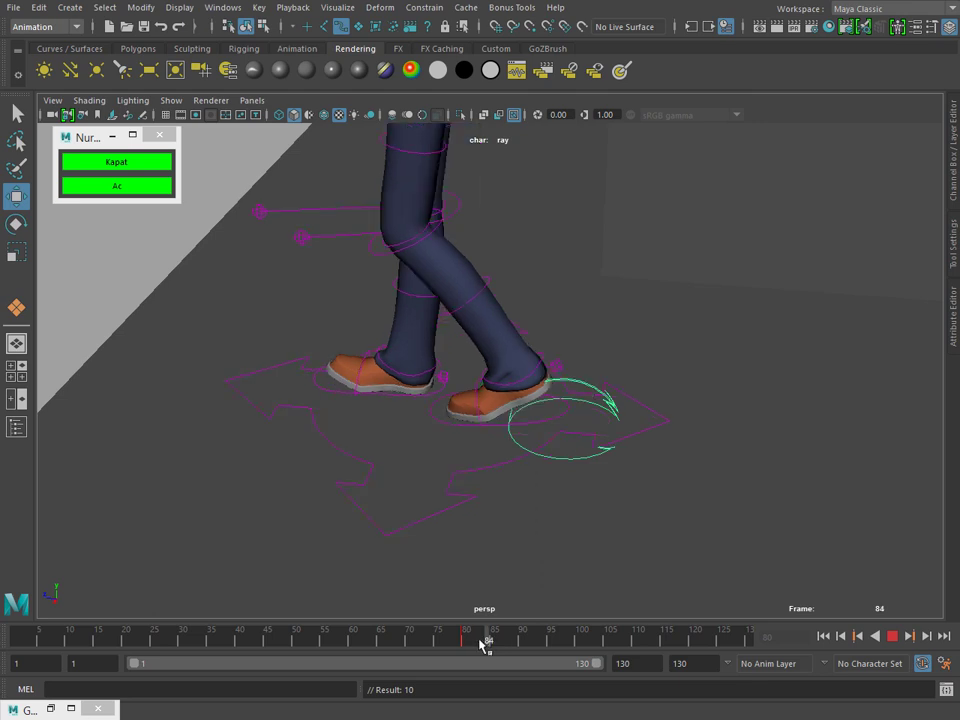
pyautogui.click(478, 645)
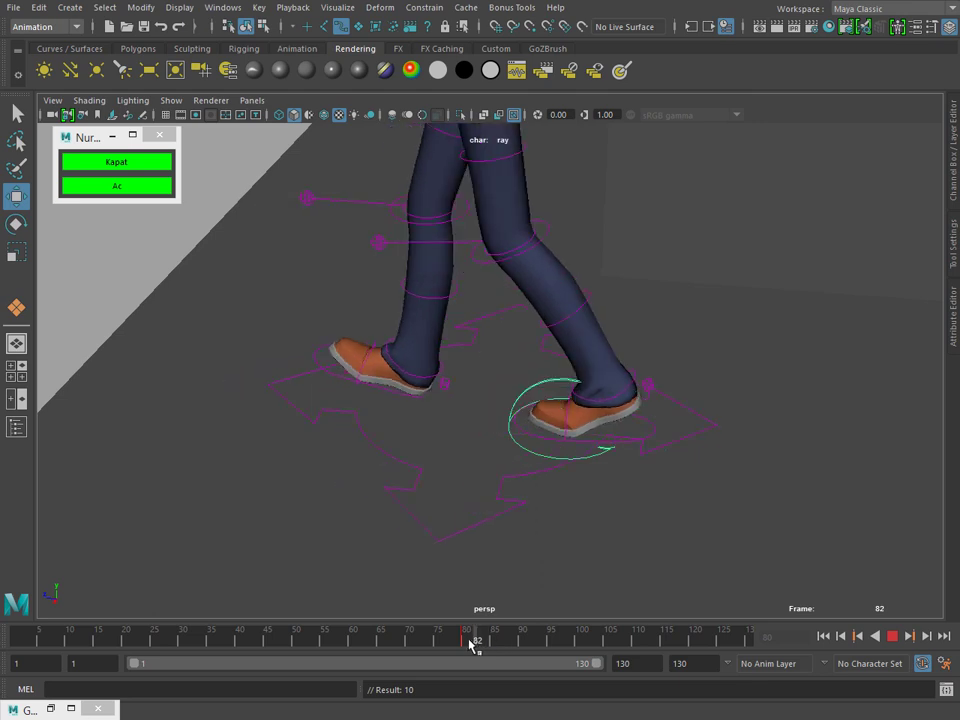
pyautogui.moveTo(470, 645); pyautogui.dragTo(451, 642)
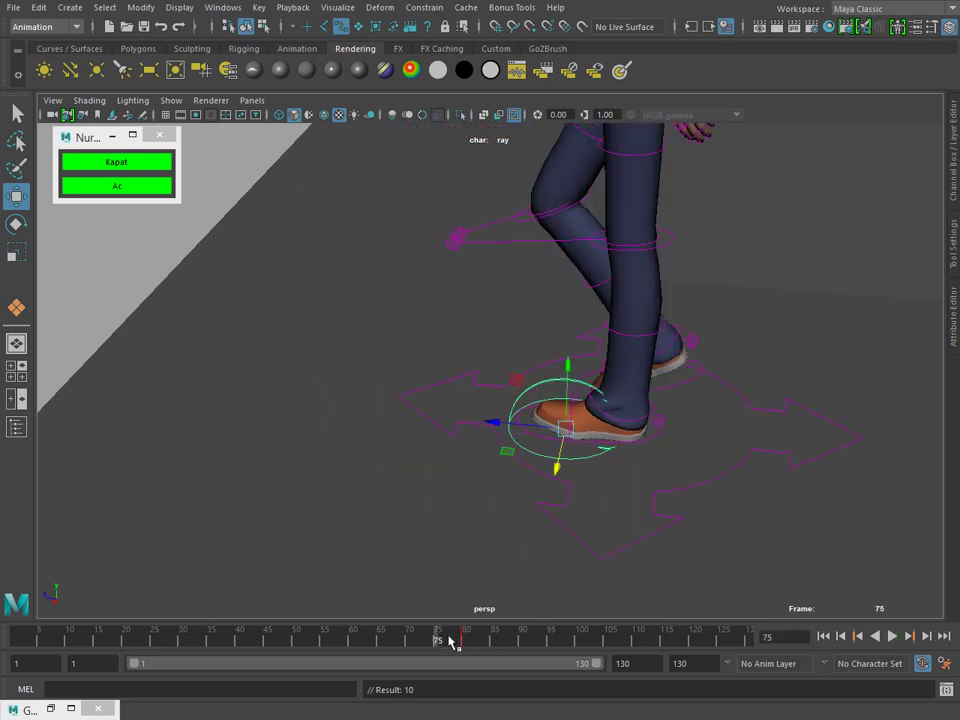
pyautogui.doubleClick(465, 641)
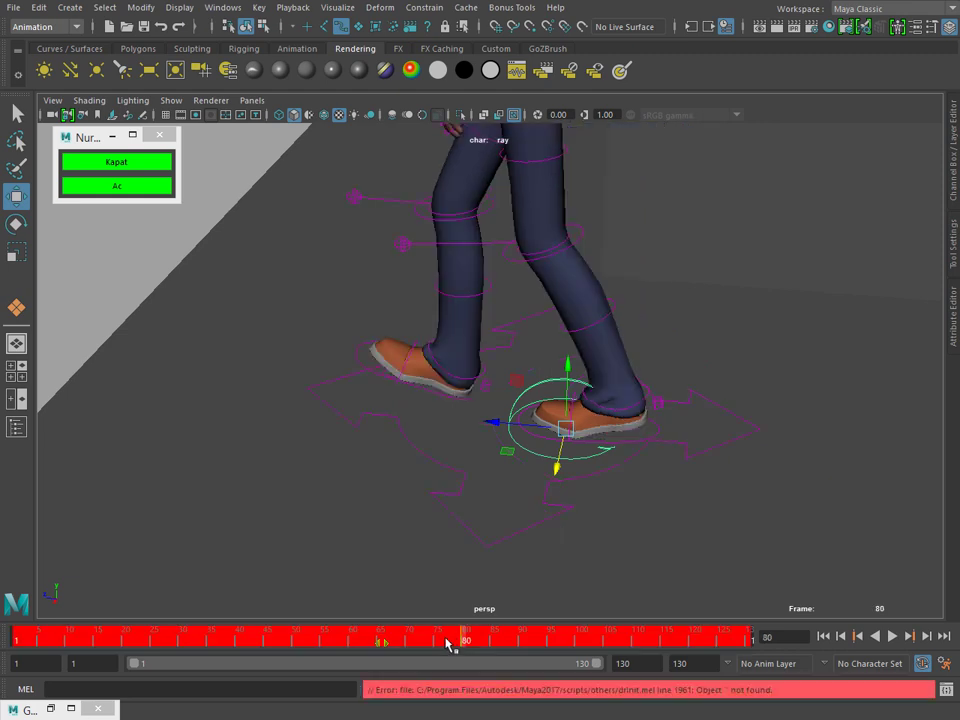
pyautogui.click(464, 641)
pyautogui.moveTo(446, 643); pyautogui.dragTo(436, 644)
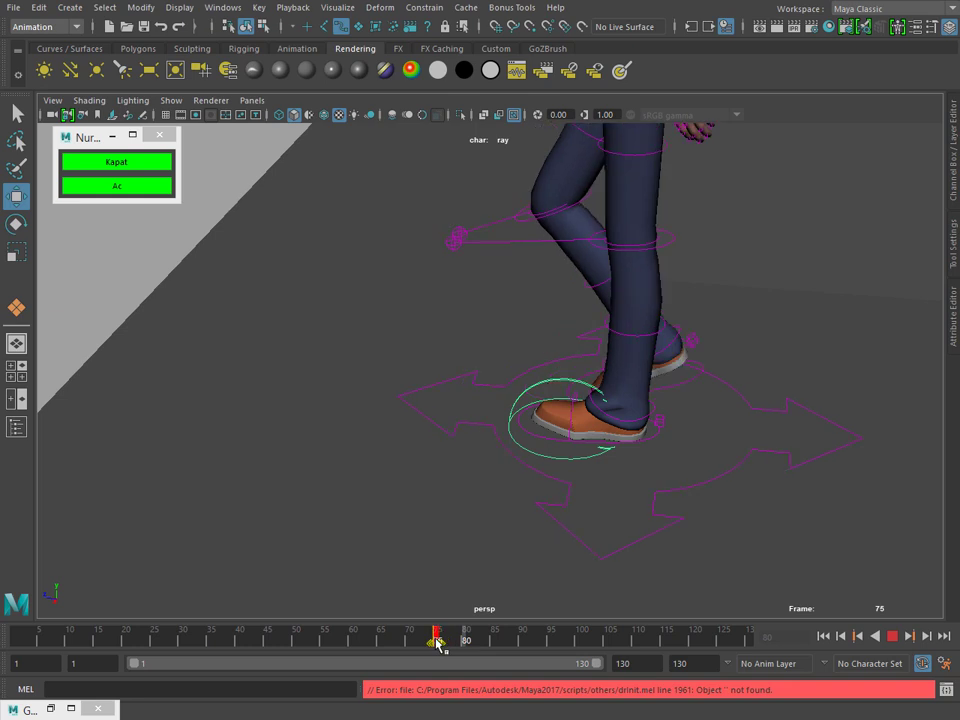
pyautogui.click(484, 641)
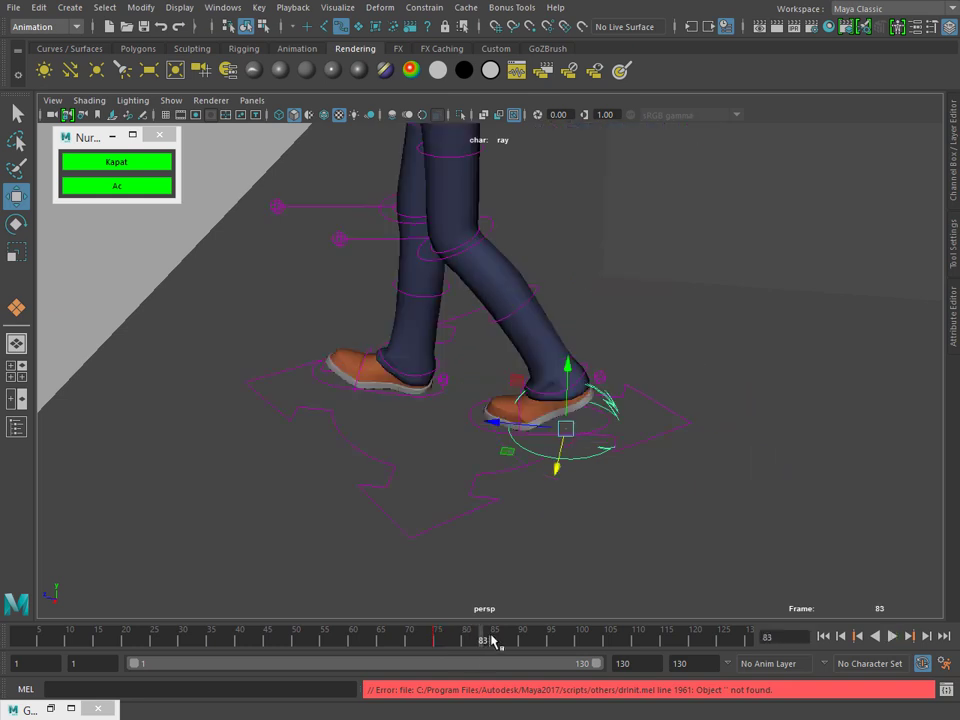
pyautogui.click(467, 641)
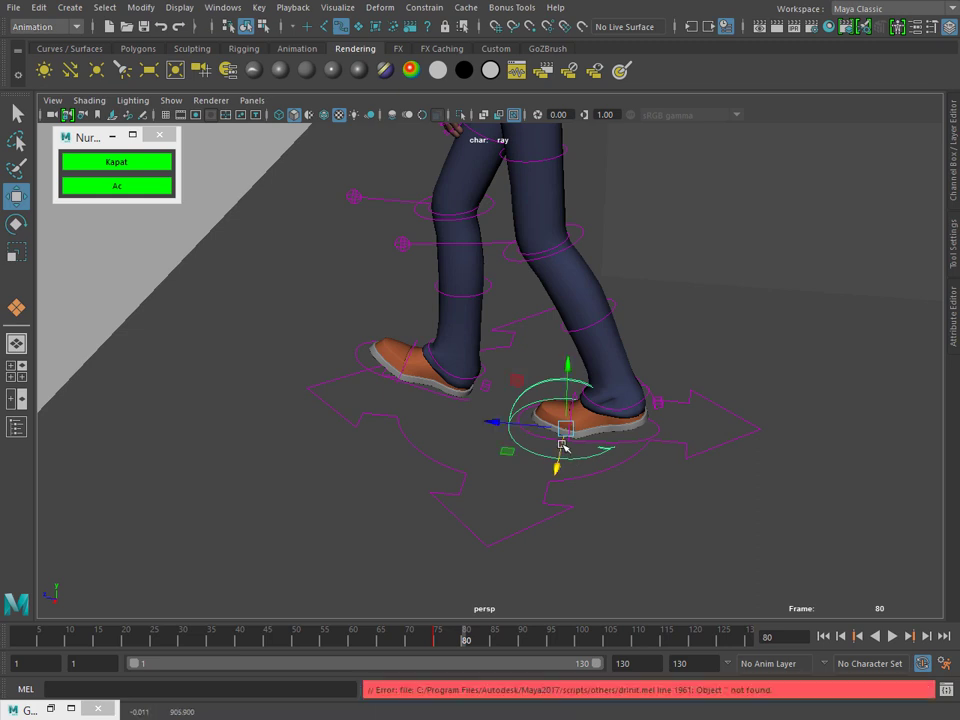
# Rotate the redirect control to turn the path and check it during playback up to frame 82
pyautogui.press('e')
pyautogui.moveTo(585, 470); pyautogui.dragTo(568, 468)
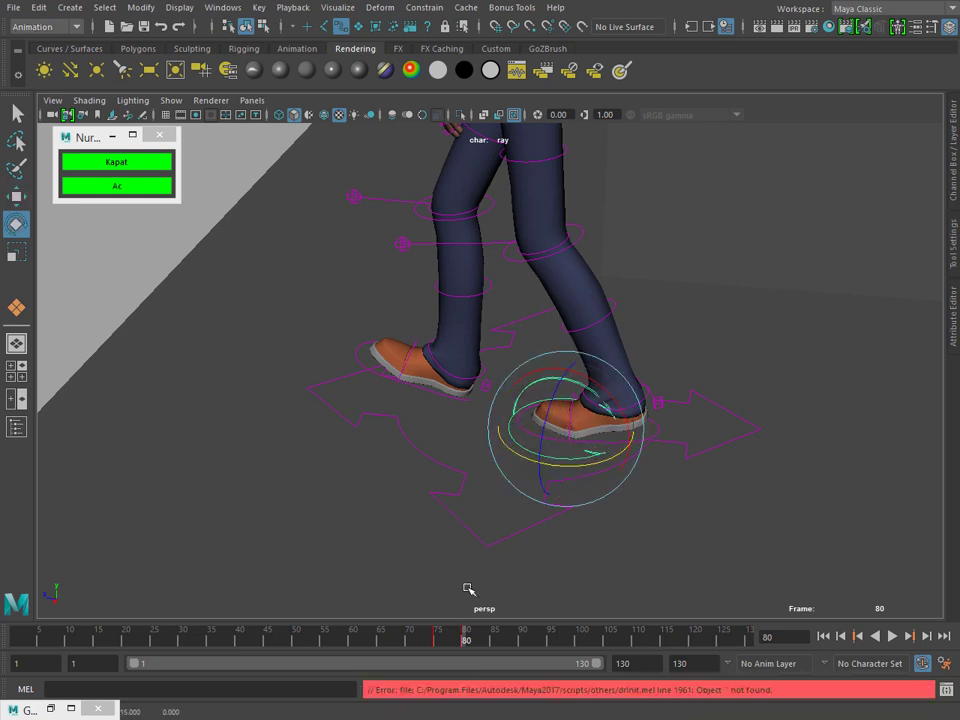
pyautogui.hotkey('alt', 'v')
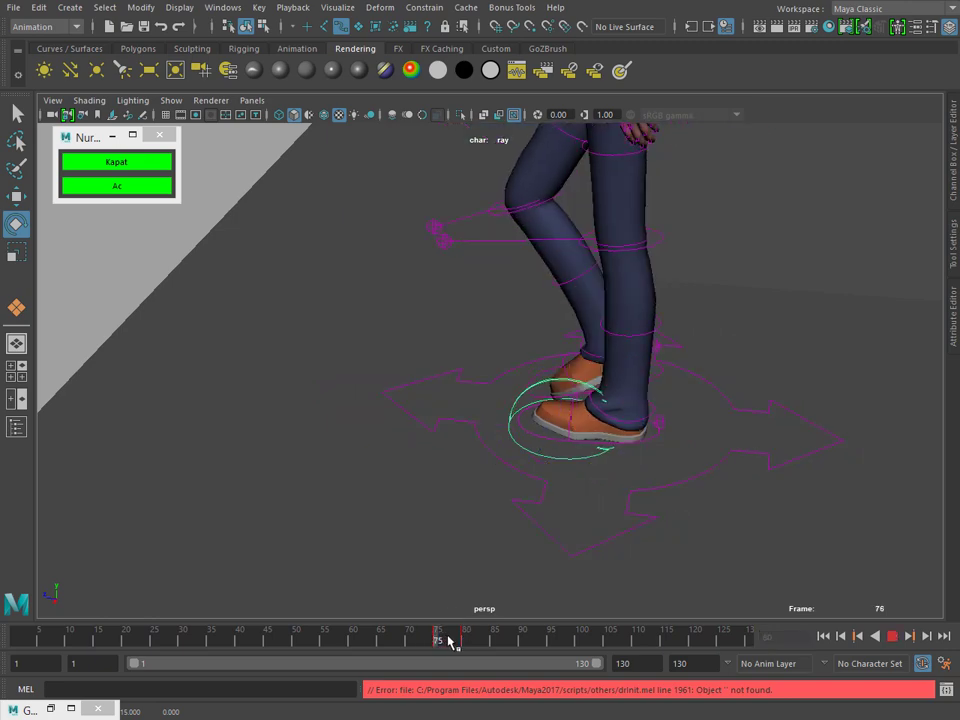
pyautogui.click(461, 641)
pyautogui.keyDown('alt'); pyautogui.moveTo(551, 443); pyautogui.dragTo(486, 482); pyautogui.keyUp('alt')
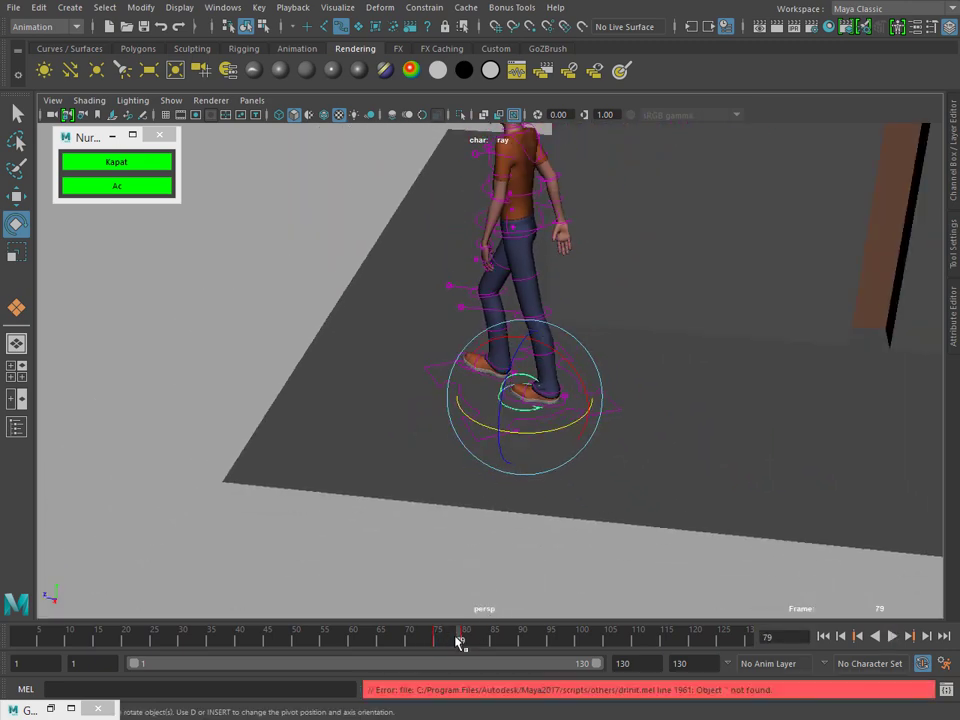
pyautogui.hotkey('alt', 'v')
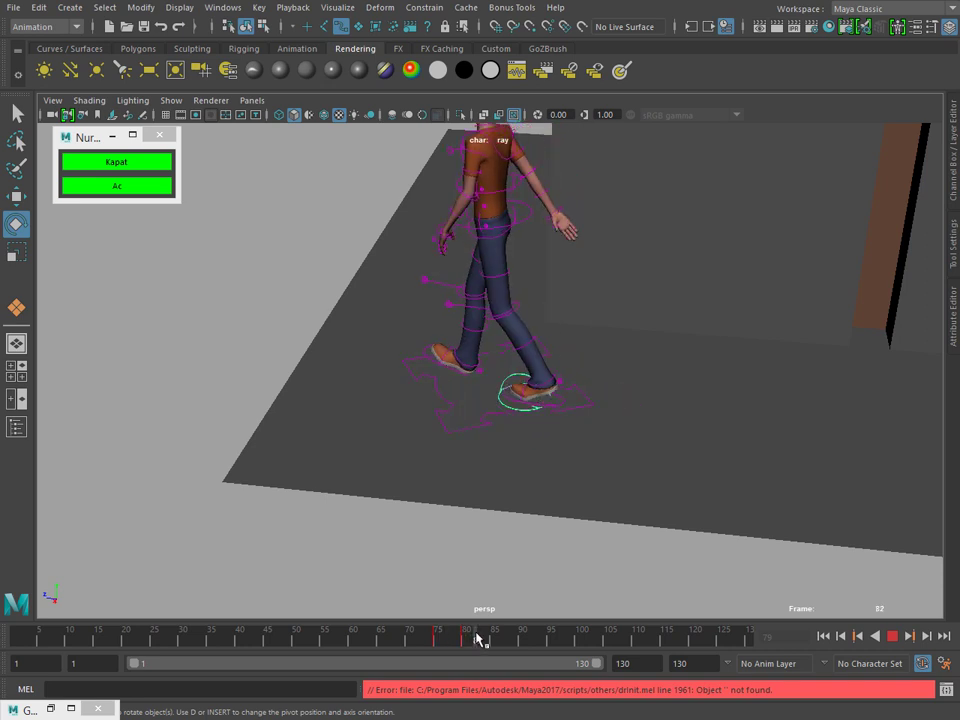
pyautogui.click(477, 638)
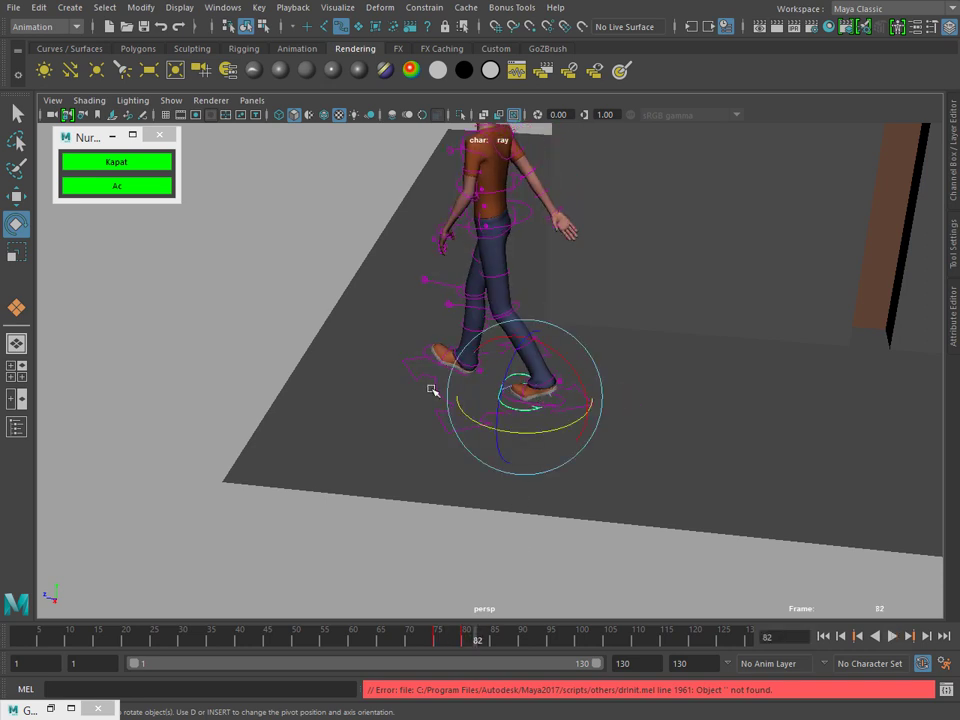
# Select the root control with the Move tool and frame it
pyautogui.click(487, 418)
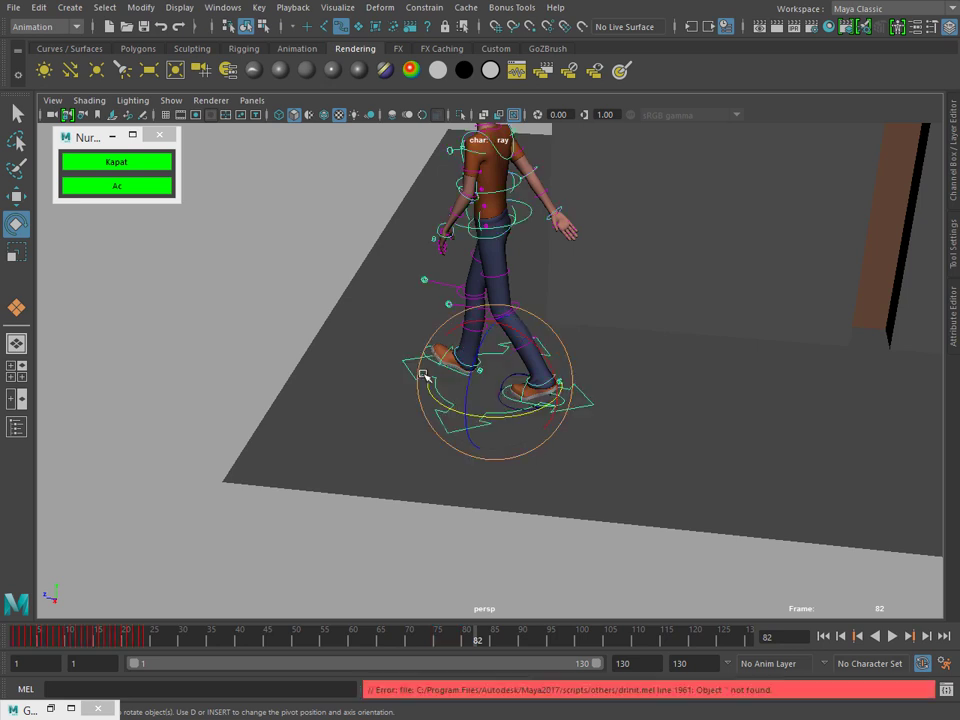
pyautogui.press('w')
pyautogui.press('f')
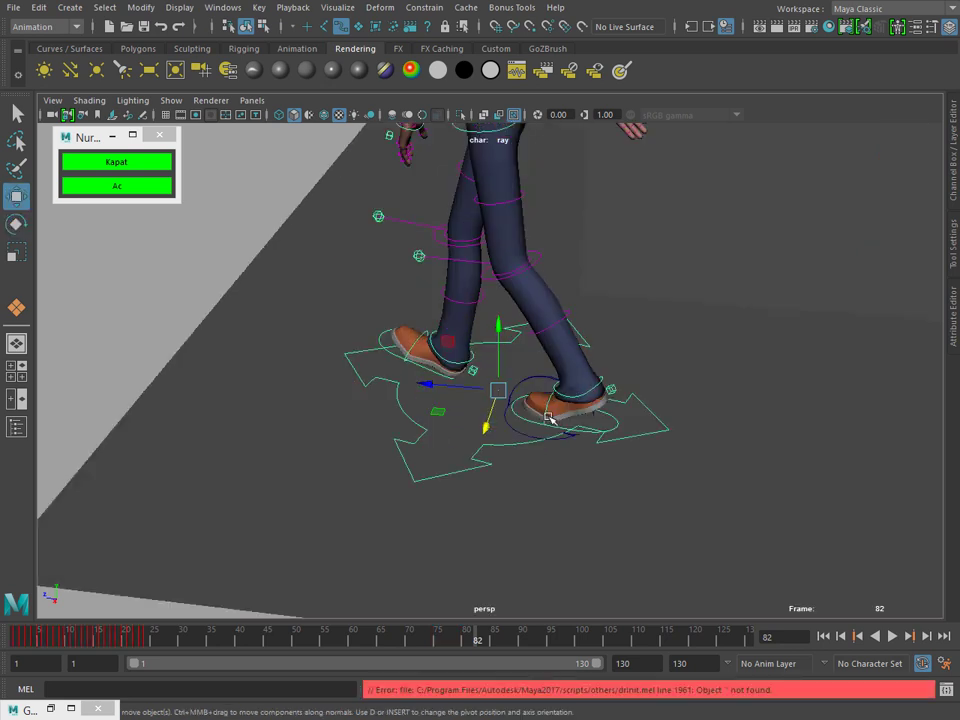
# Switch to the Rigging menu set and add a redirect control to the character
pyautogui.click(422, 7)
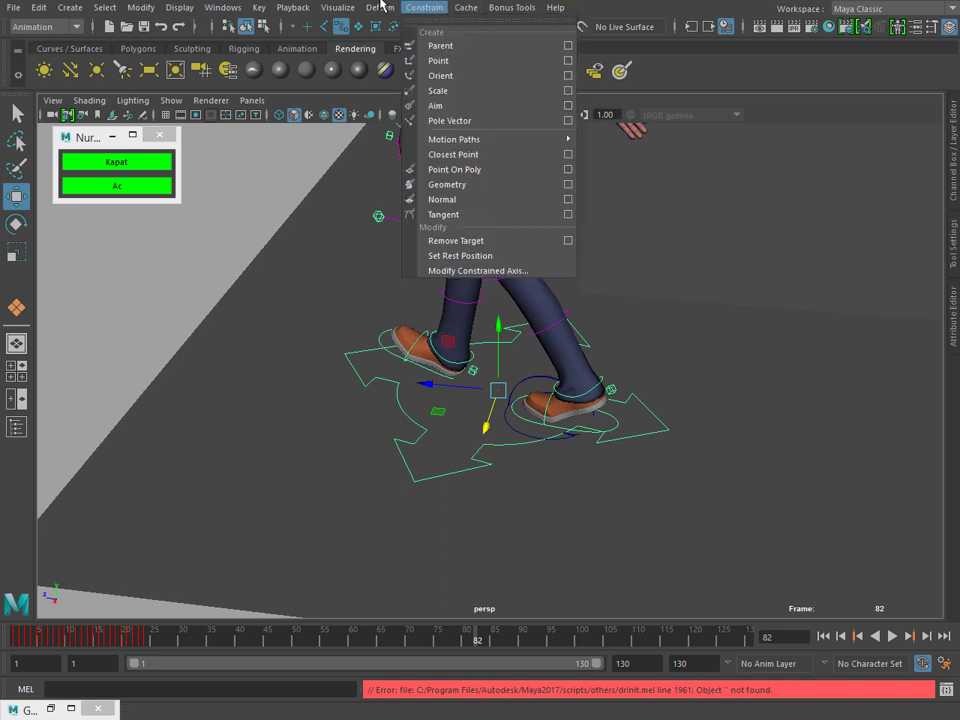
pyautogui.click(45, 27)
pyautogui.click(32, 58)
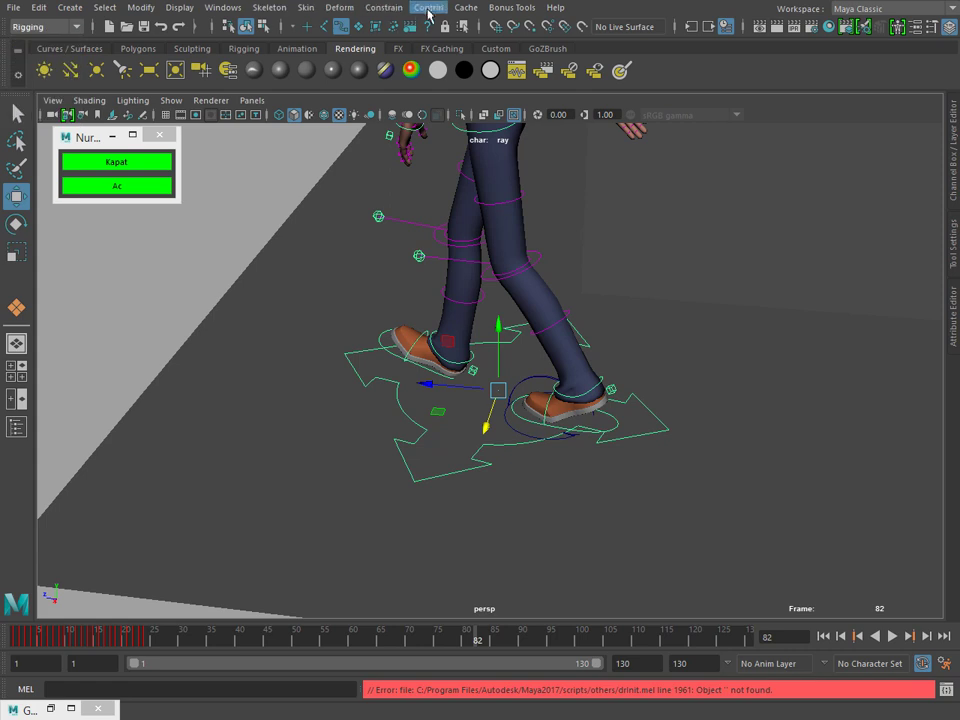
pyautogui.click(428, 7)
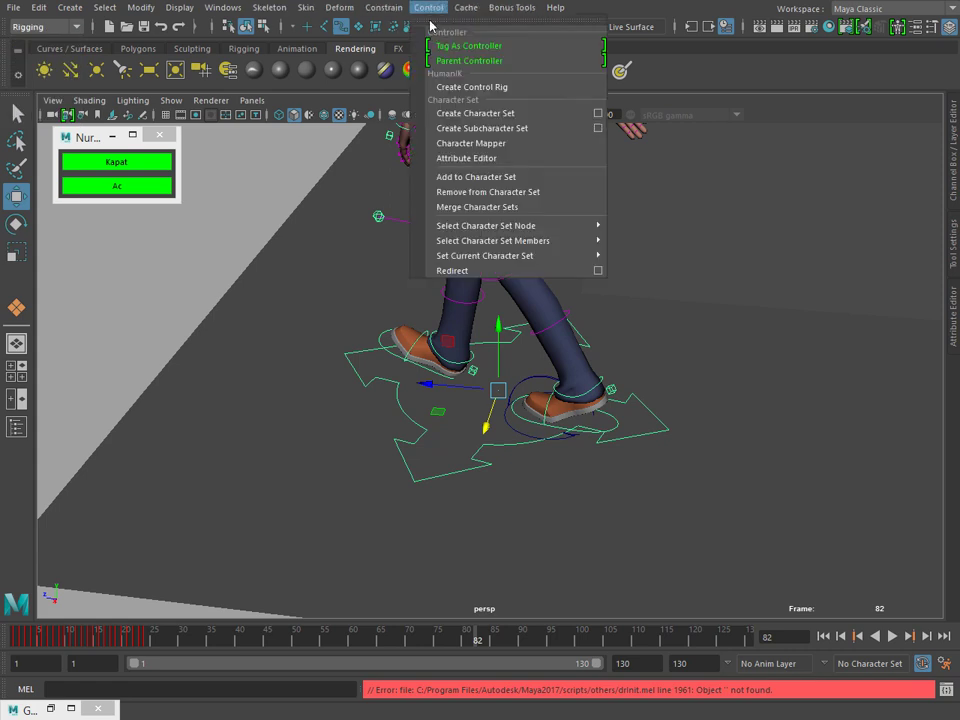
pyautogui.click(452, 270)
# Move the redirect pivot onto the planted left foot and go to frame 85
pyautogui.click(503, 421)
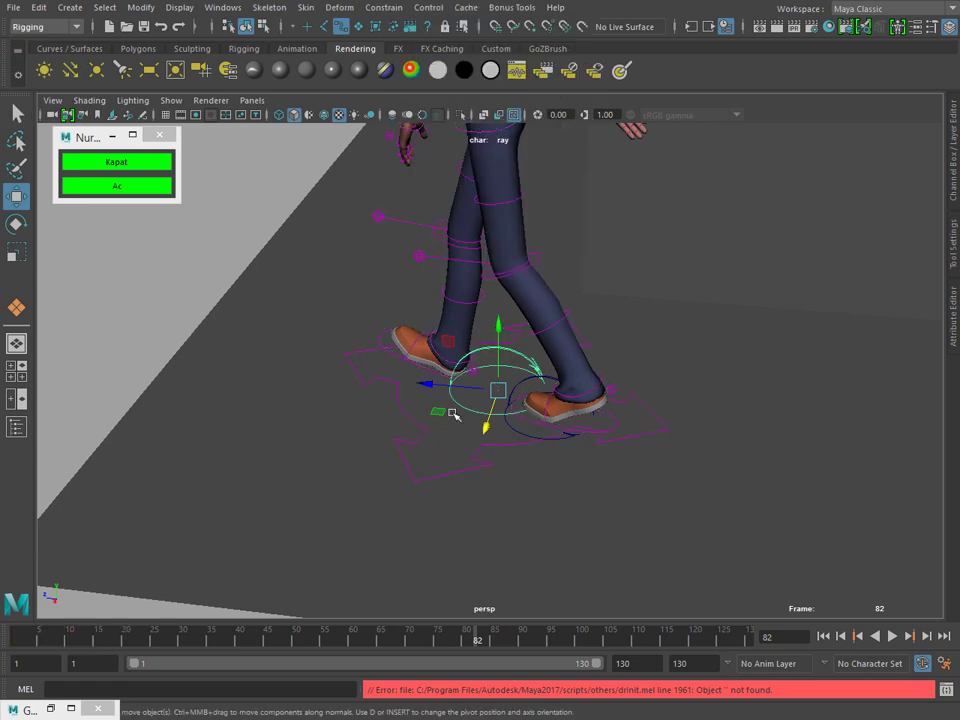
pyautogui.moveTo(455, 415); pyautogui.dragTo(384, 396)
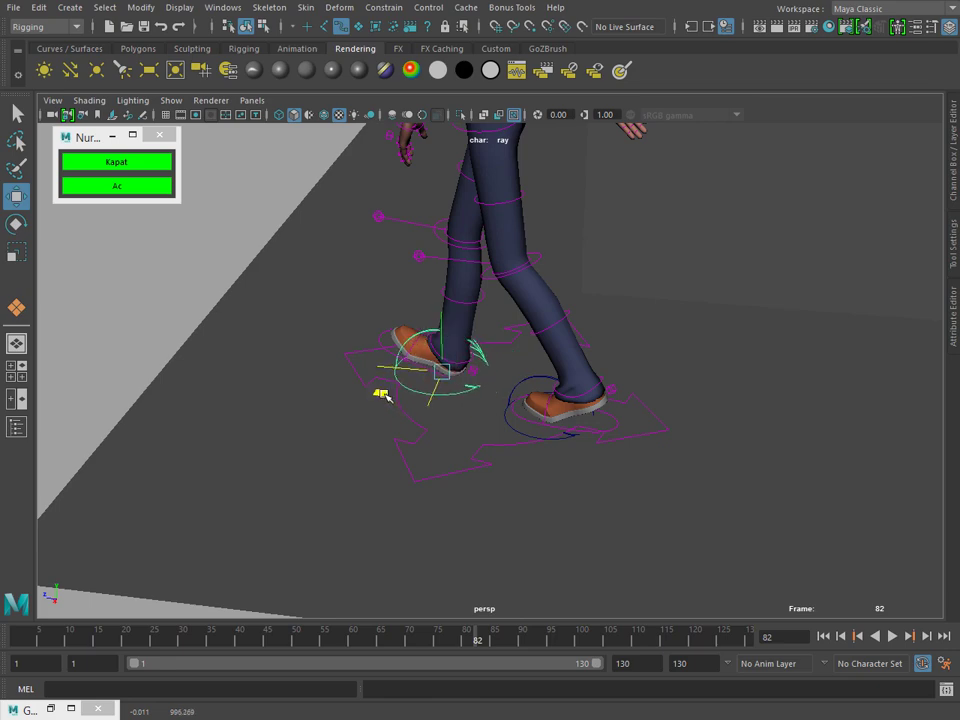
pyautogui.click(495, 641)
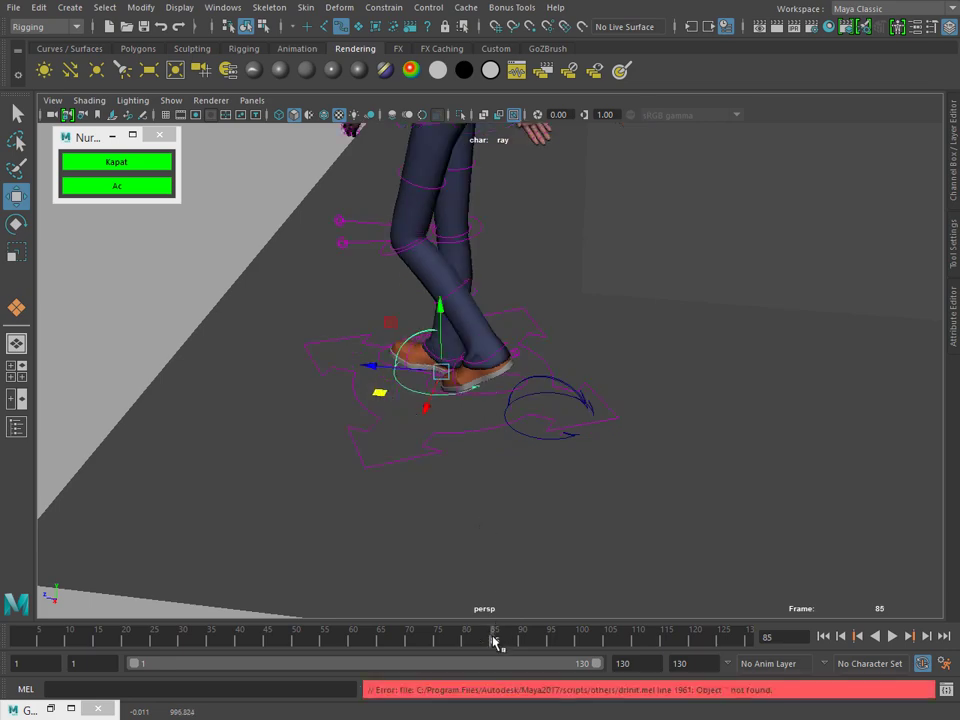
pyautogui.moveTo(440, 330)
pyautogui.keyDown('alt'); pyautogui.mouseDown()
pyautogui.moveTo(518, 387)
pyautogui.moveTo(789, 495)
pyautogui.mouseUp(); pyautogui.keyUp('alt')
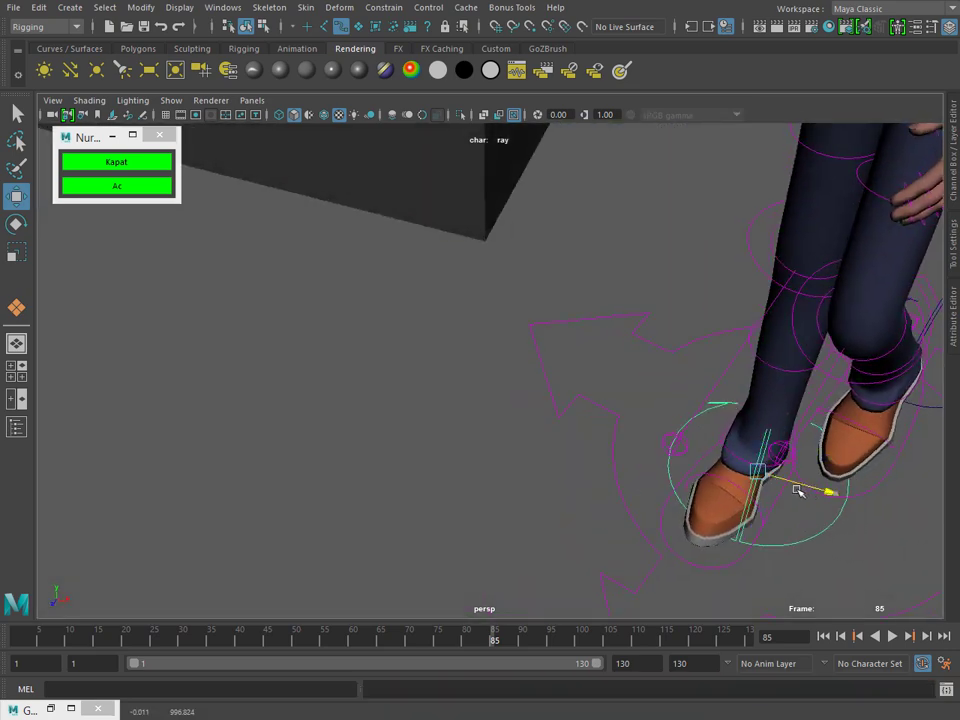
pyautogui.press('w')
pyautogui.press('f')
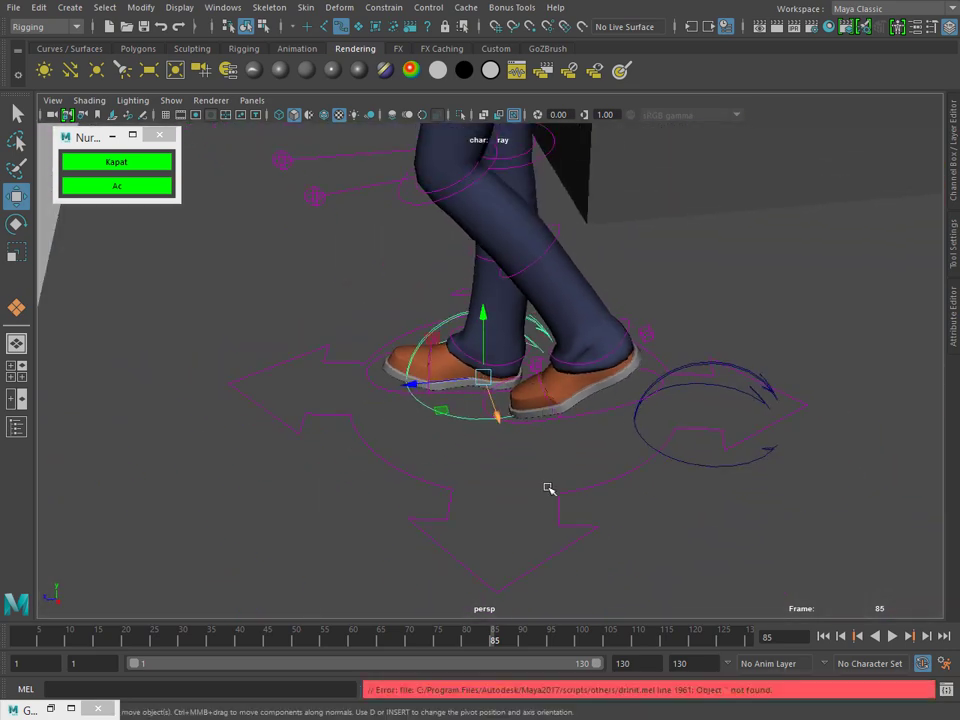
pyautogui.click(455, 376)
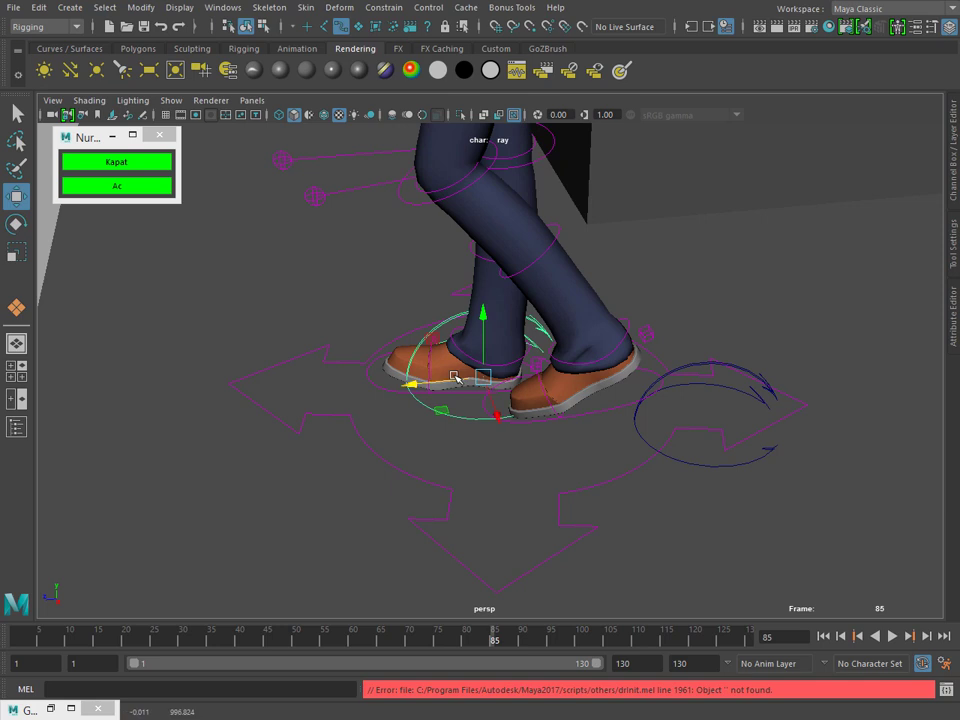
pyautogui.keyDown('alt'); pyautogui.moveTo(525, 461); pyautogui.dragTo(530, 545); pyautogui.keyUp('alt')
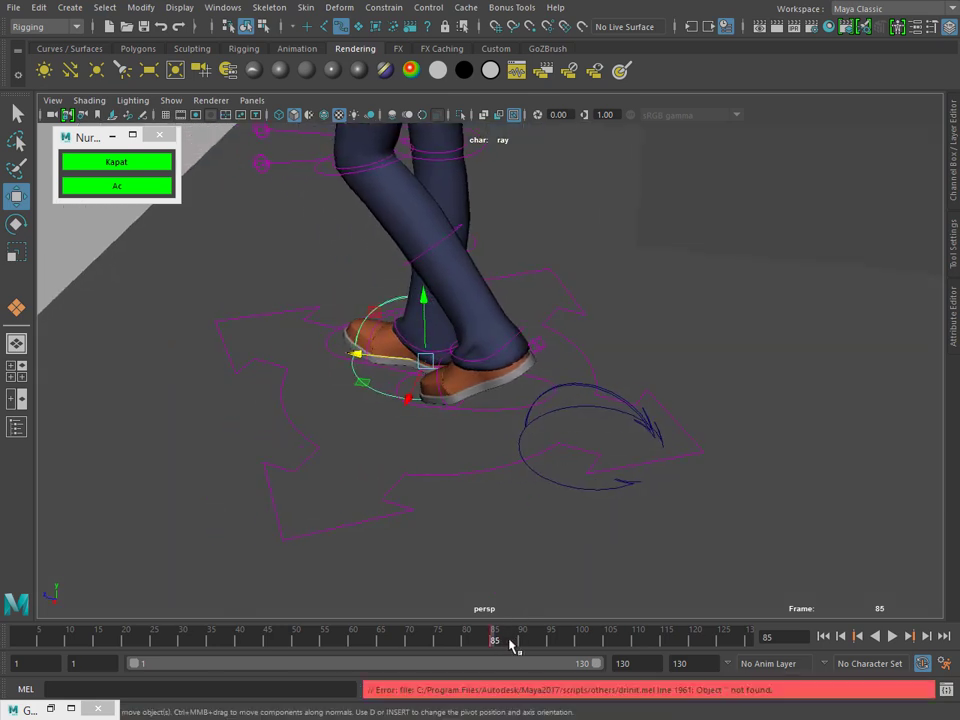
# At frame 90, rotate the redirect control about 30 degrees and play back the turn
pyautogui.moveTo(510, 645); pyautogui.dragTo(523, 645)
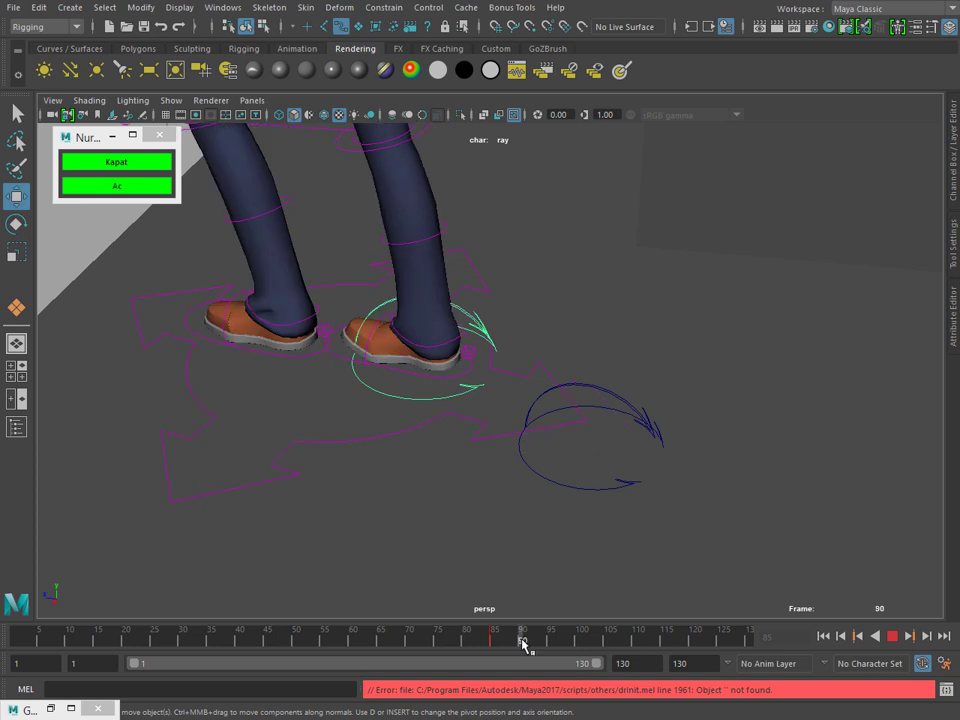
pyautogui.press('e')
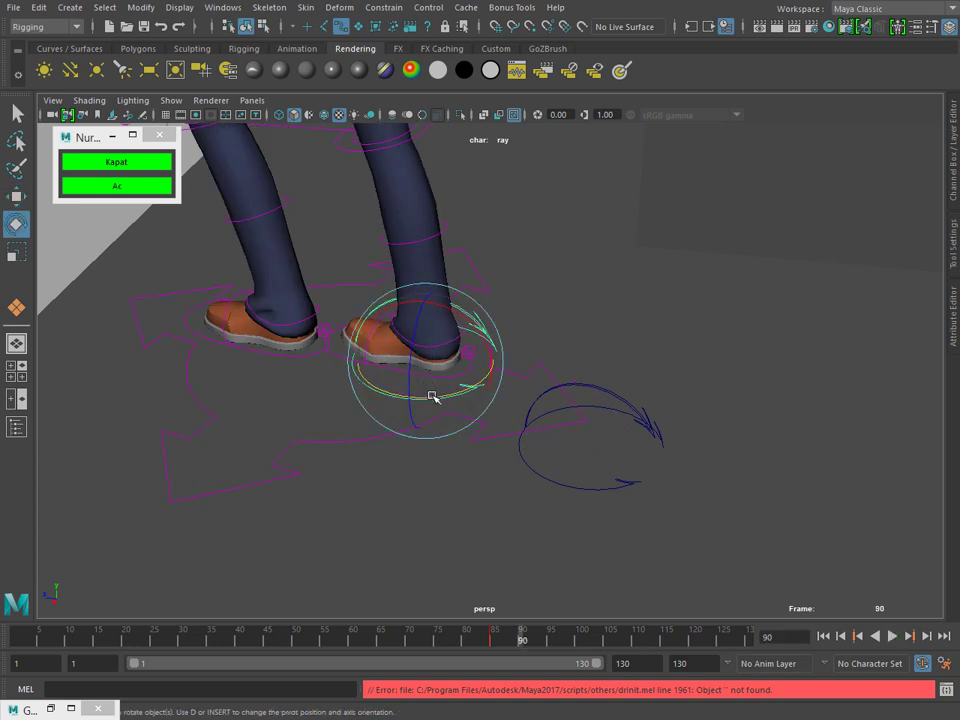
pyautogui.moveTo(432, 397); pyautogui.dragTo(395, 427)
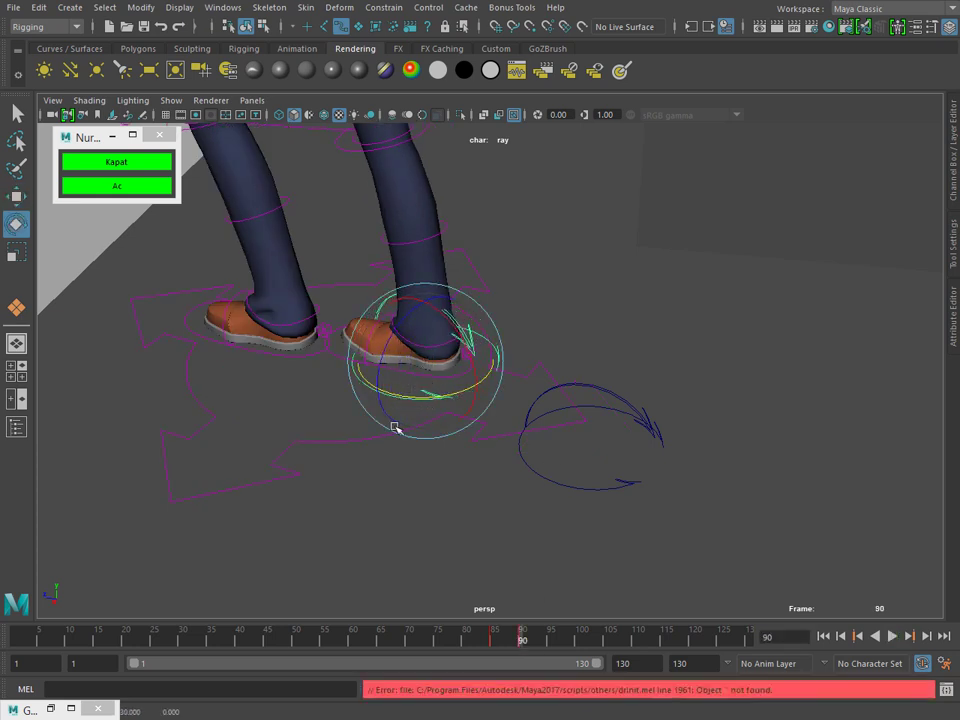
pyautogui.hotkey('alt', 'v')
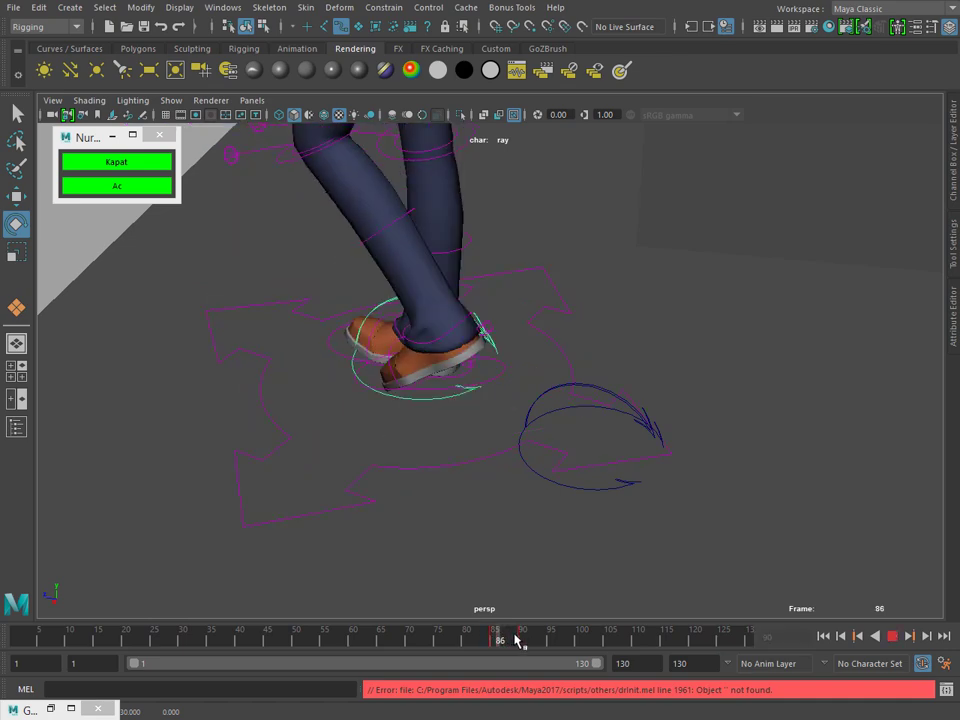
pyautogui.click(525, 641)
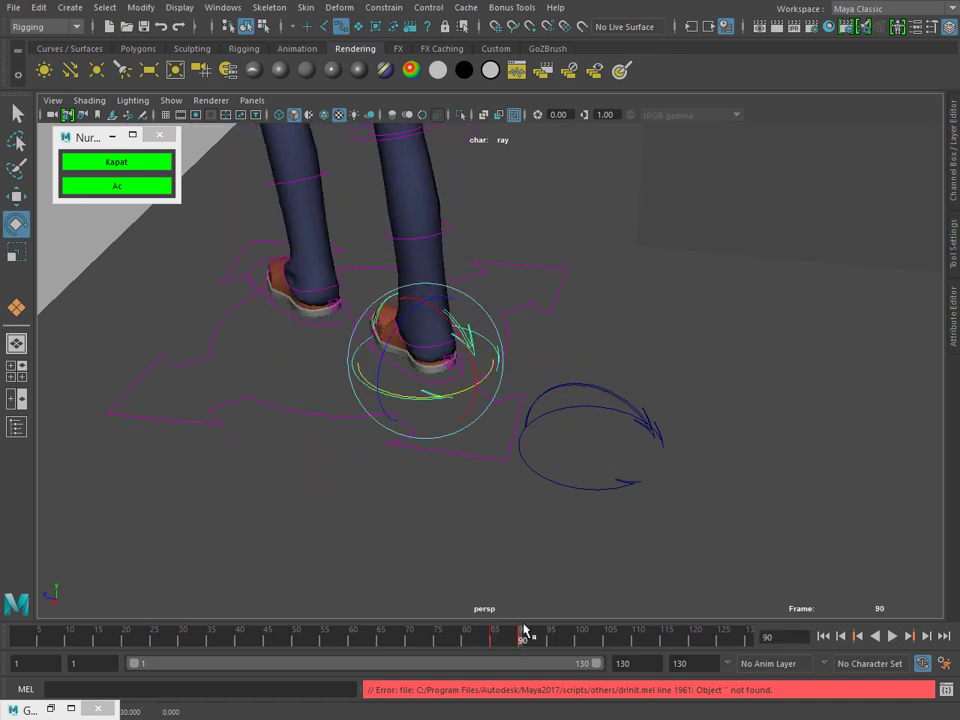
# Review the legs and fine-tune the redirect rotation angle at frame 90
pyautogui.moveTo(489, 369)
pyautogui.keyDown('alt'); pyautogui.mouseDown()
pyautogui.moveTo(555, 401)
pyautogui.moveTo(561, 446)
pyautogui.mouseUp(); pyautogui.keyUp('alt')
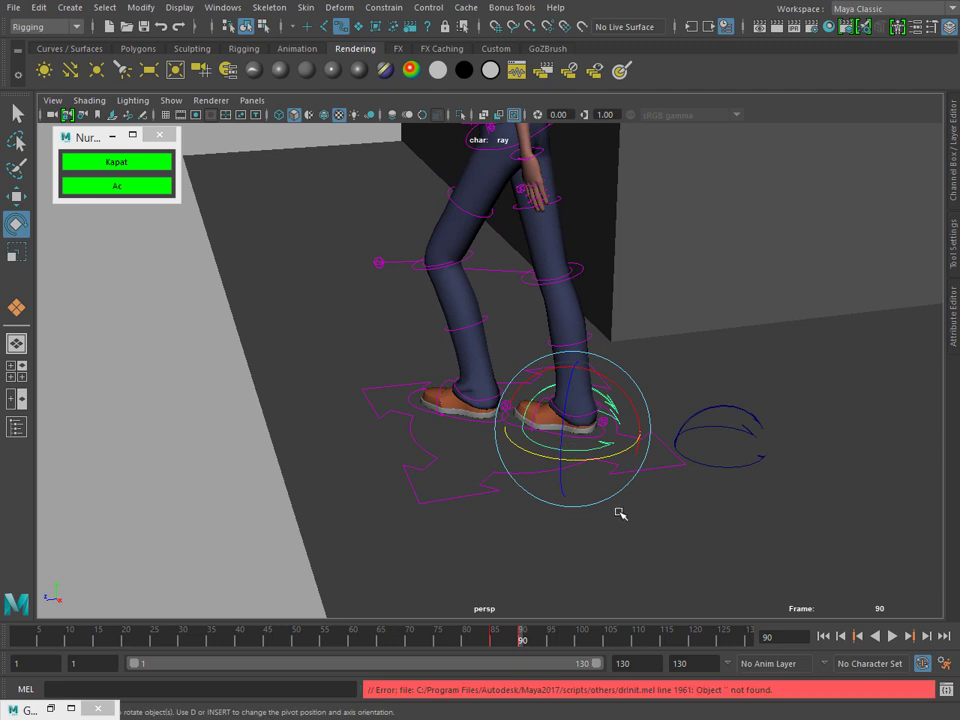
pyautogui.hotkey('alt', 'v')
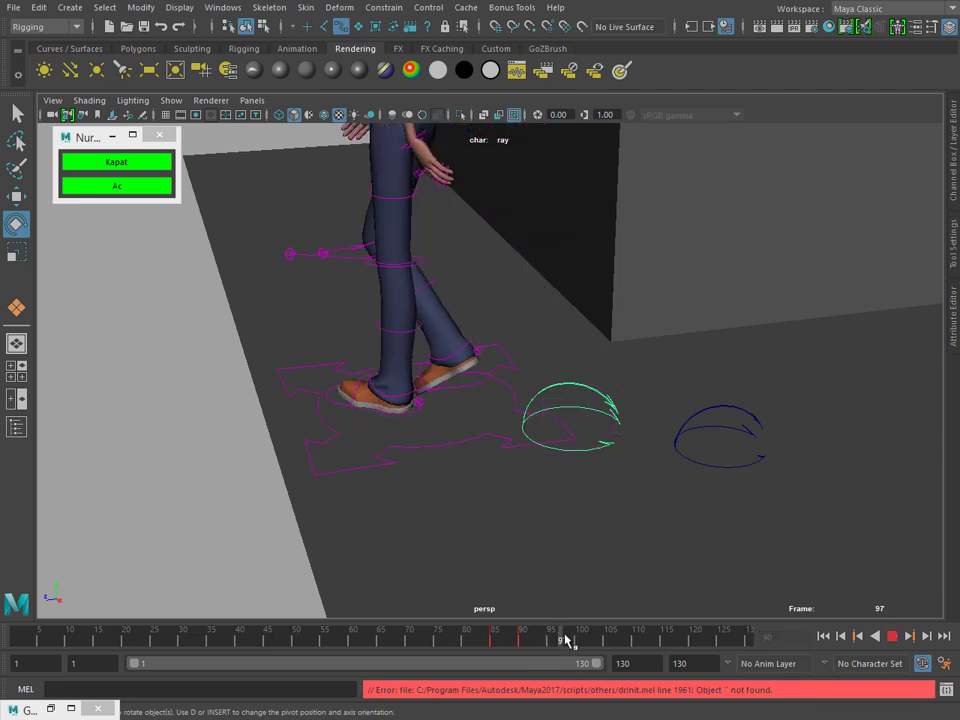
pyautogui.click(522, 638)
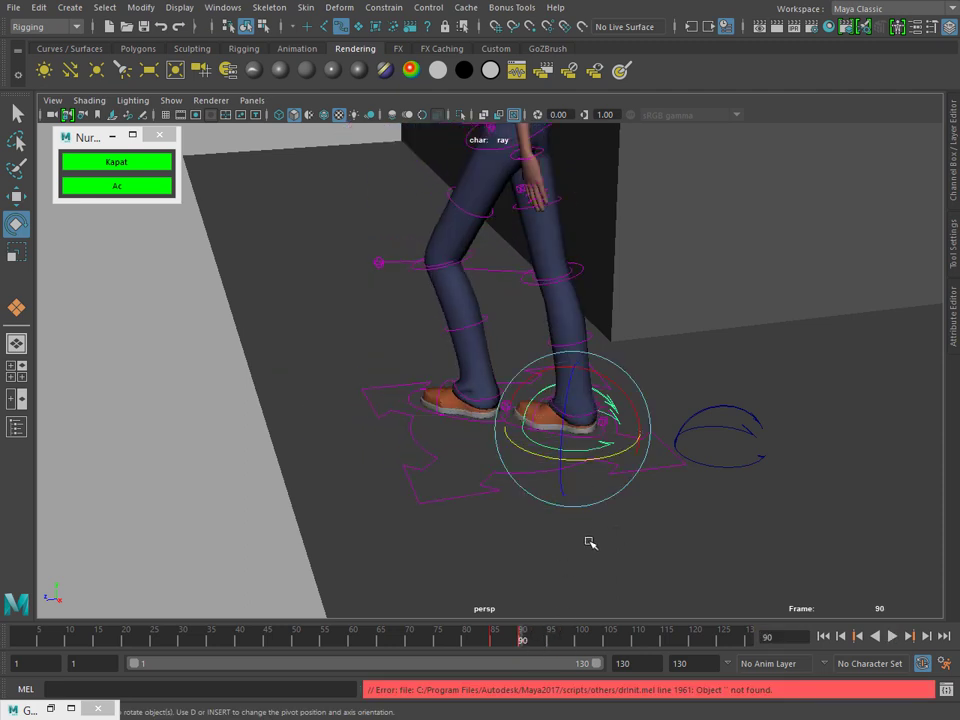
pyautogui.moveTo(598, 459); pyautogui.dragTo(562, 480)
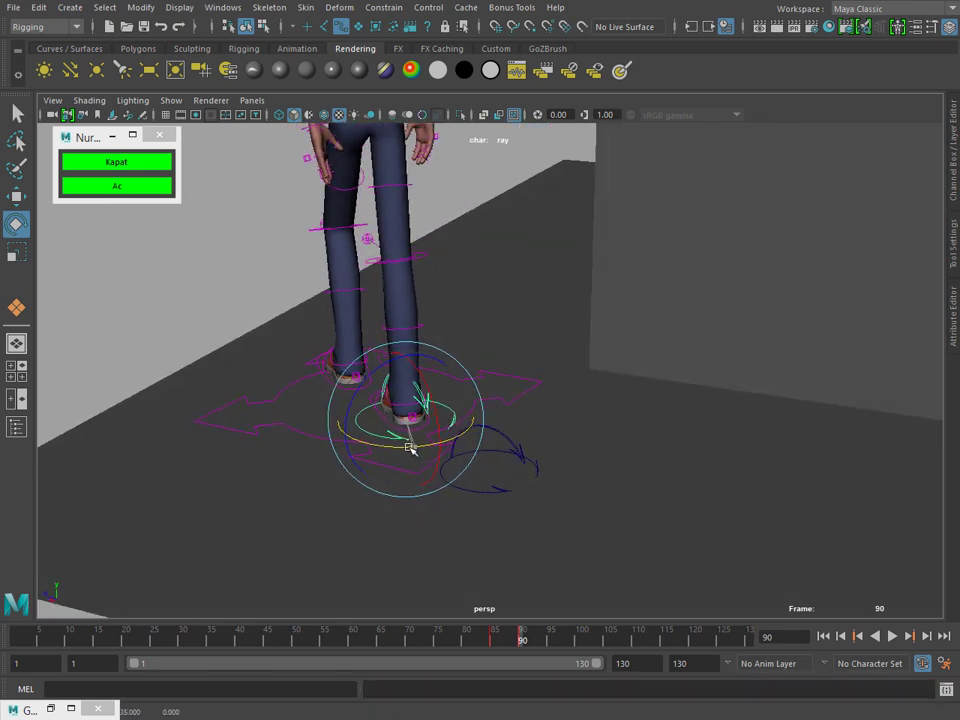
pyautogui.moveTo(407, 446); pyautogui.dragTo(407, 450)
# Replay the adjusted walk from frames 90 and 93 to check the new heading
pyautogui.hotkey('alt', 'v')
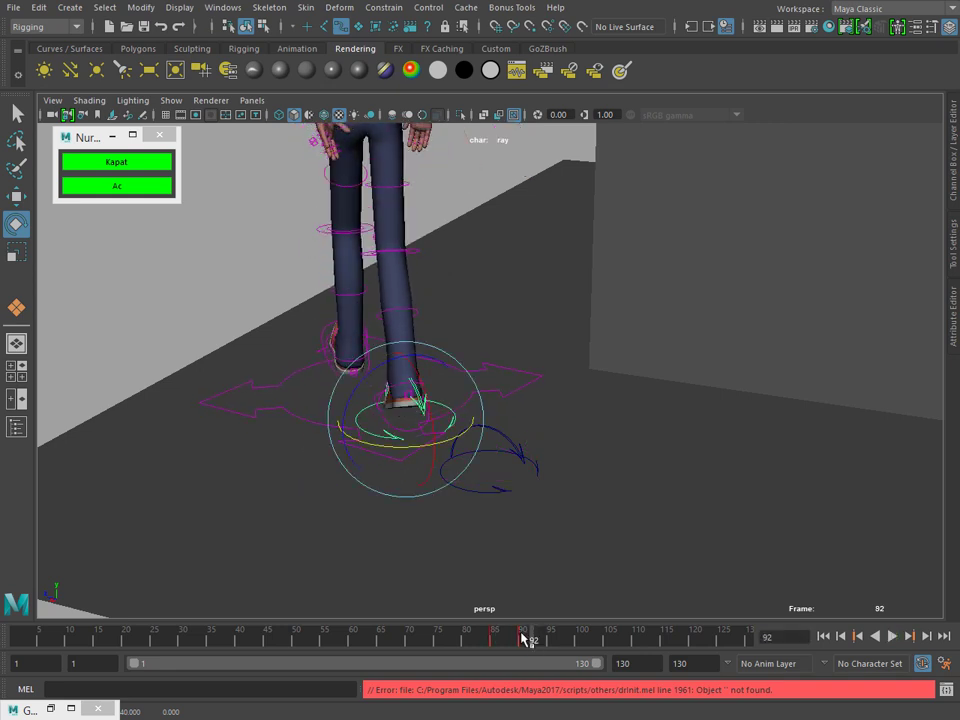
pyautogui.click(521, 637)
pyautogui.hotkey('alt', 'v')
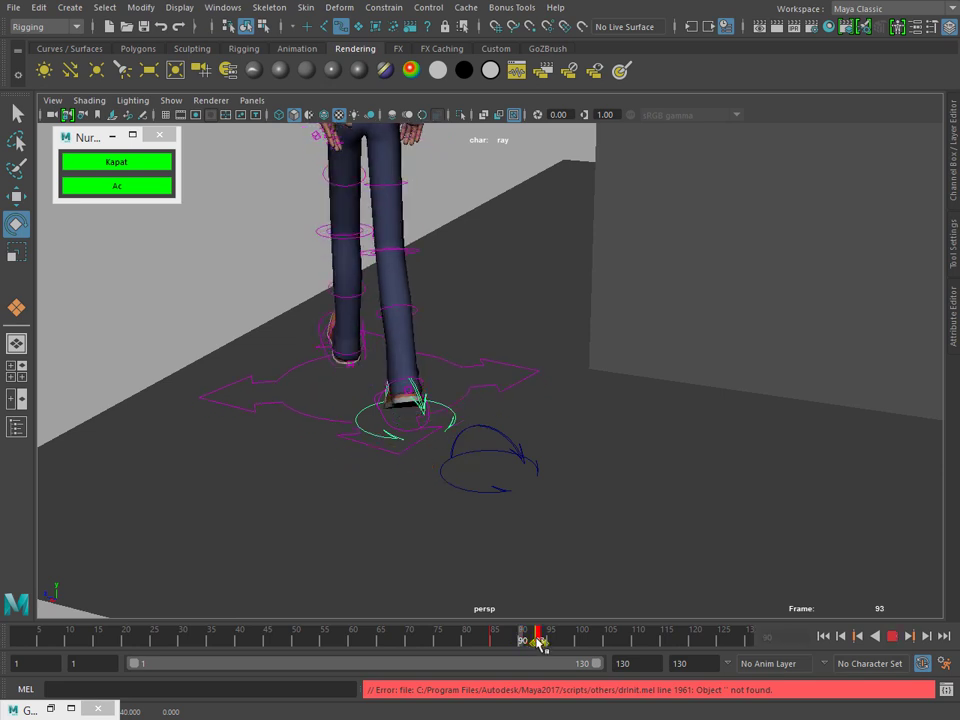
pyautogui.moveTo(543, 643); pyautogui.dragTo(540, 643)
pyautogui.keyDown('alt'); pyautogui.moveTo(474, 430); pyautogui.dragTo(536, 426); pyautogui.keyUp('alt')
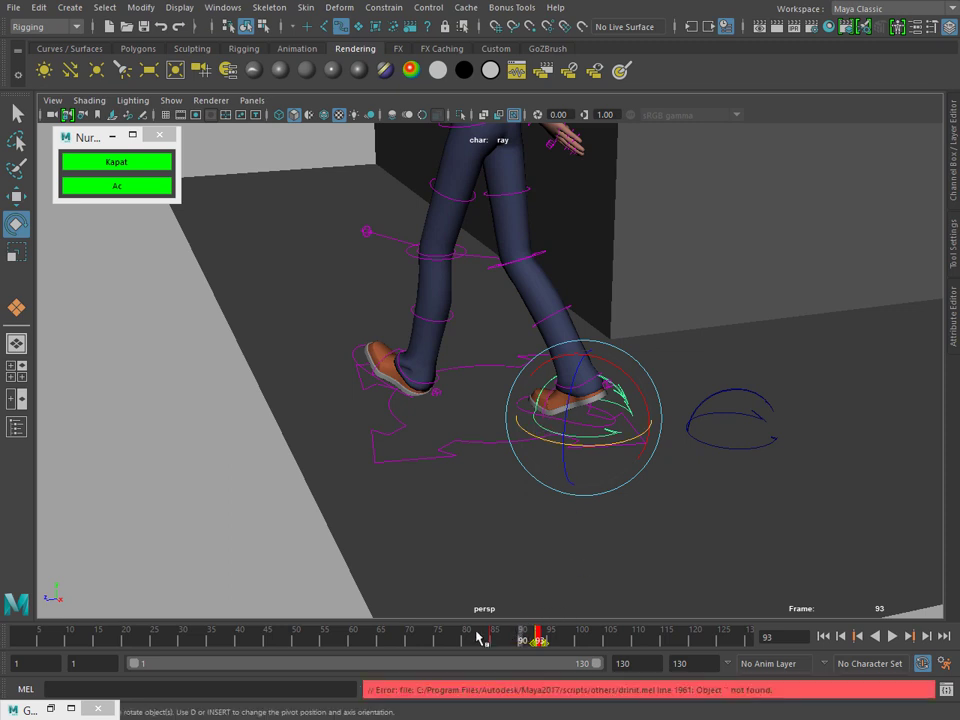
pyautogui.hotkey('alt', 'v')
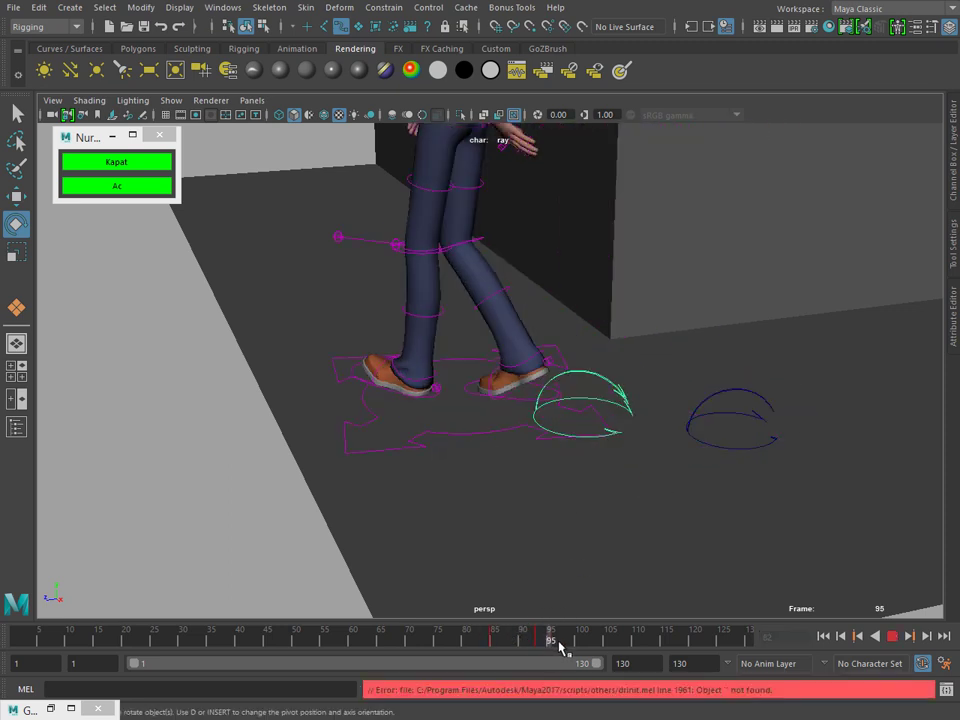
# Select the foot control and add a second redirect control to the character
pyautogui.click(416, 428)
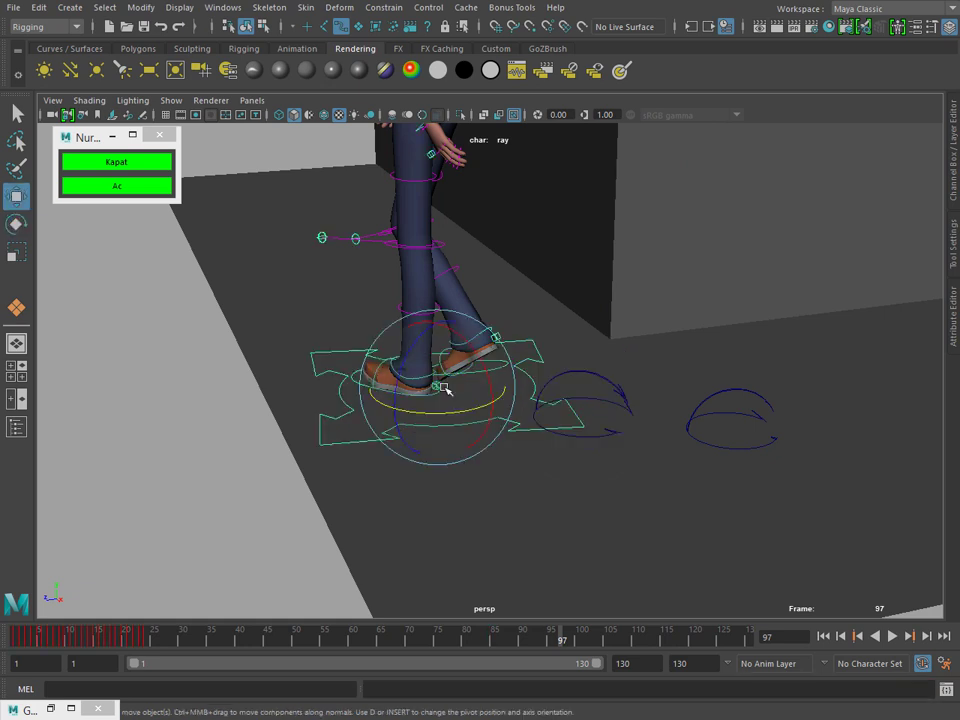
pyautogui.press('w')
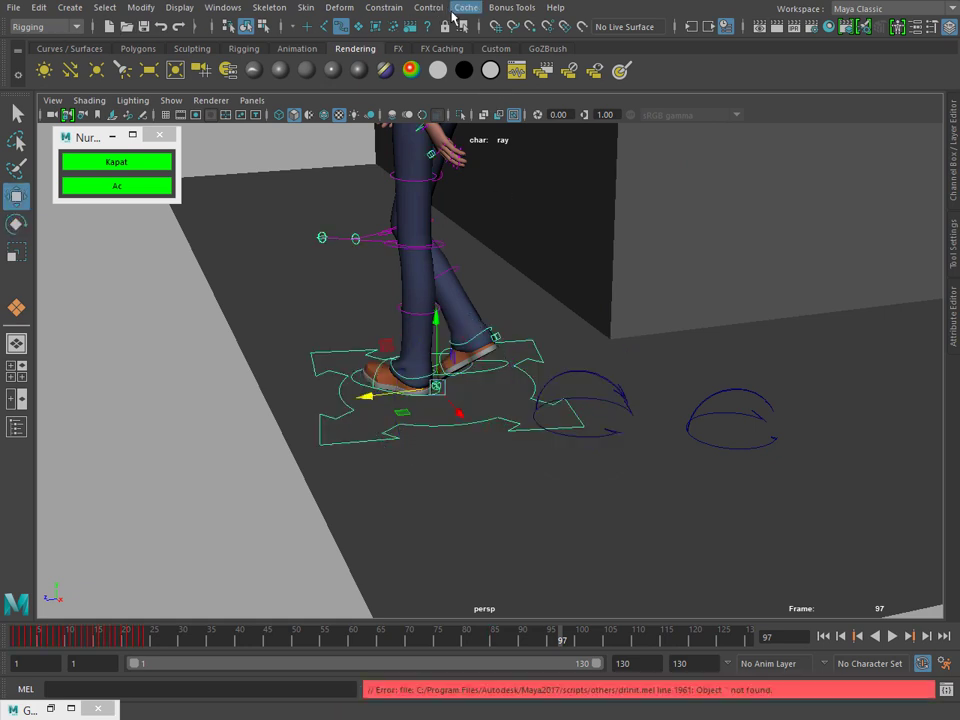
pyautogui.click(428, 10)
pyautogui.click(483, 271)
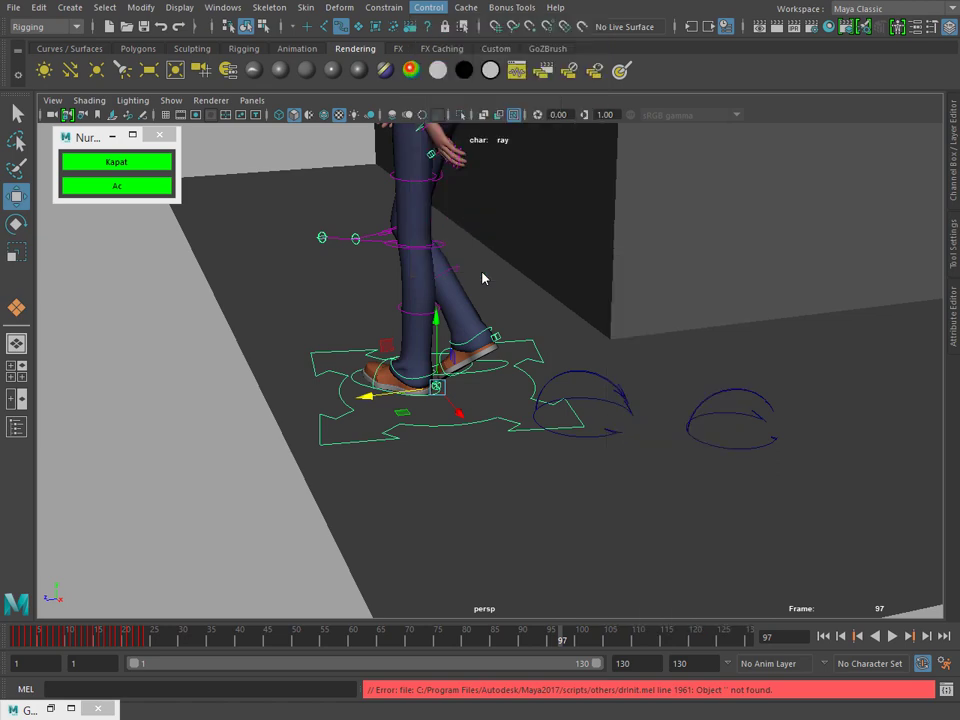
# Play back the walk, orbit to a low side view, and scrub ahead to frame 104
pyautogui.moveTo(413, 357)
pyautogui.keyDown('alt'); pyautogui.mouseDown()
pyautogui.moveTo(482, 347)
pyautogui.moveTo(542, 375)
pyautogui.mouseUp(); pyautogui.keyUp('alt')
pyautogui.hotkey('alt', 'v')
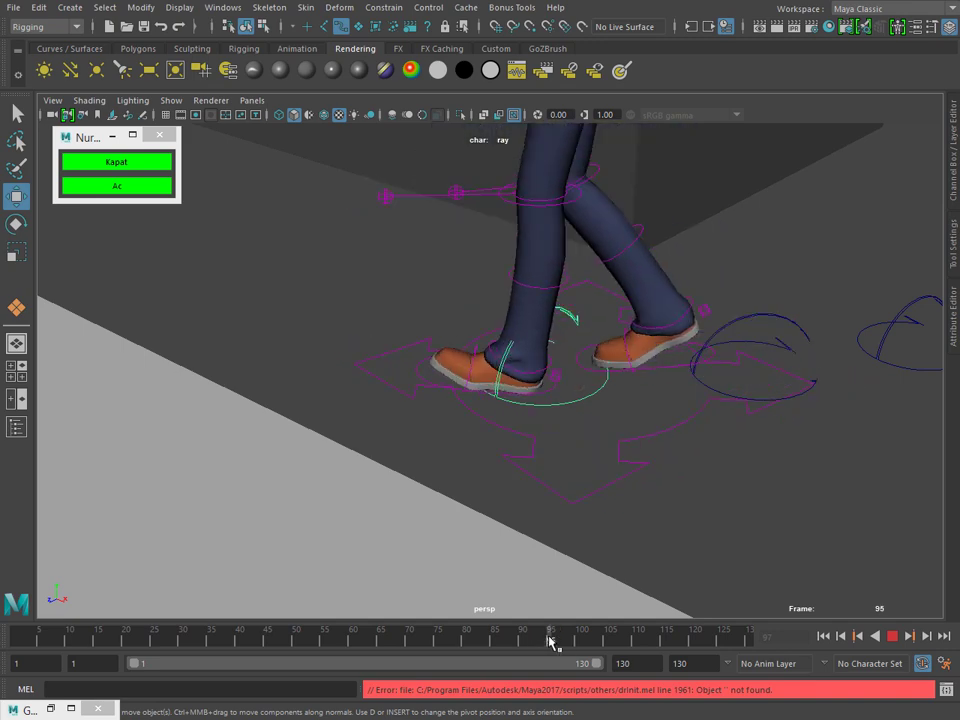
pyautogui.moveTo(533, 416)
pyautogui.keyDown('alt'); pyautogui.mouseDown()
pyautogui.moveTo(595, 480)
pyautogui.moveTo(590, 497)
pyautogui.moveTo(671, 486)
pyautogui.moveTo(700, 448)
pyautogui.mouseUp(); pyautogui.keyUp('alt')
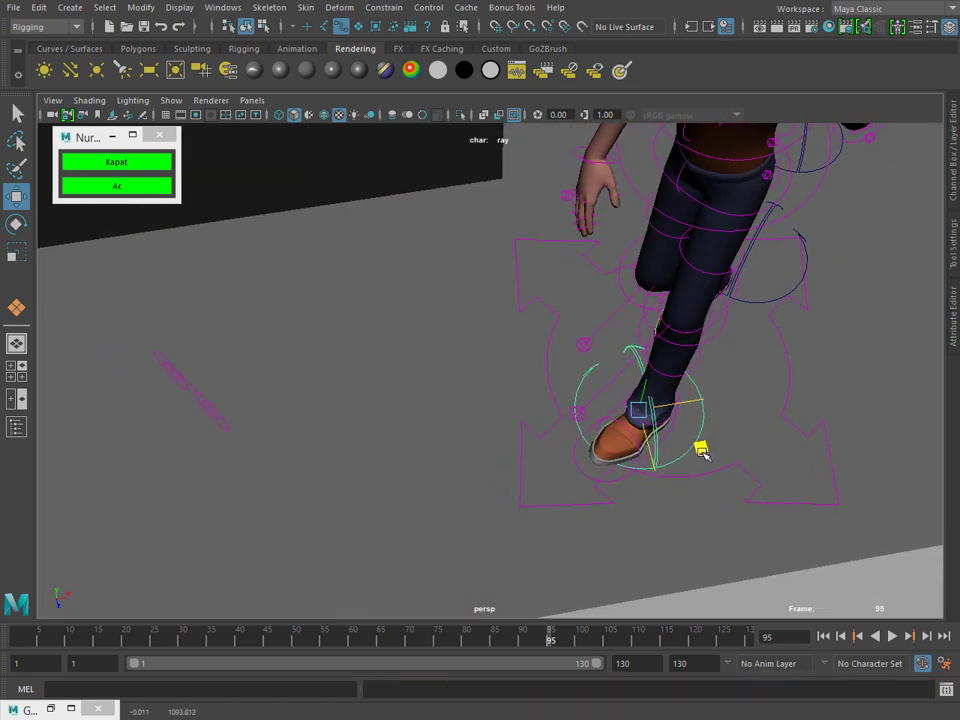
pyautogui.moveTo(729, 435)
pyautogui.keyDown('alt'); pyautogui.mouseDown()
pyautogui.moveTo(583, 390)
pyautogui.moveTo(590, 370)
pyautogui.moveTo(493, 381)
pyautogui.moveTo(613, 623)
pyautogui.mouseUp(); pyautogui.keyUp('alt')
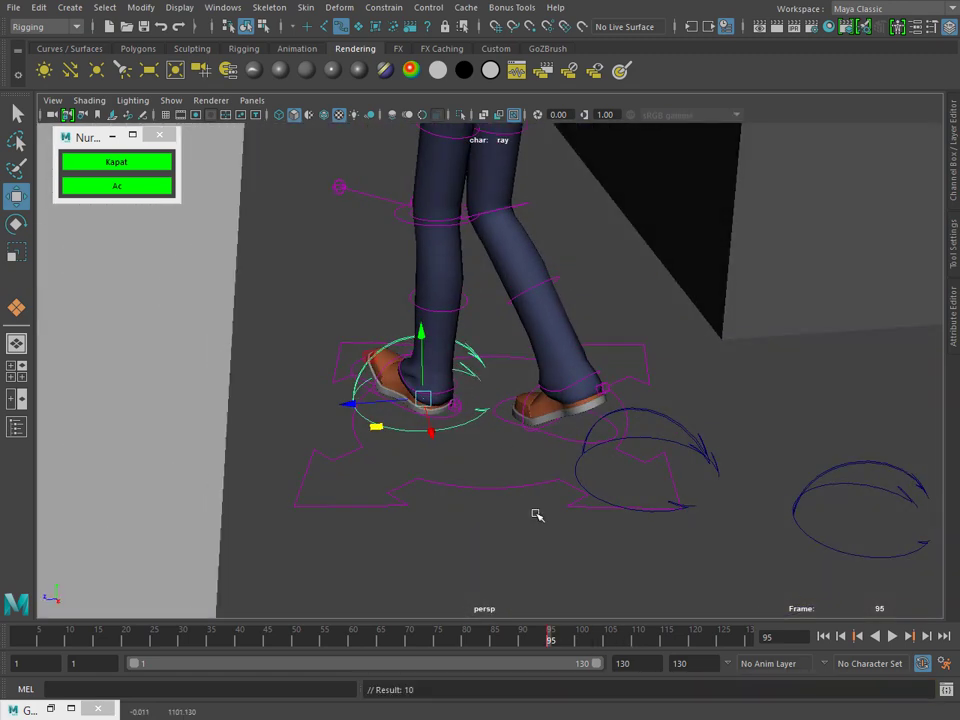
pyautogui.moveTo(576, 638); pyautogui.dragTo(603, 633)
# Rotate the foot control slightly, key it at frame 104, and play back
pyautogui.press('e')
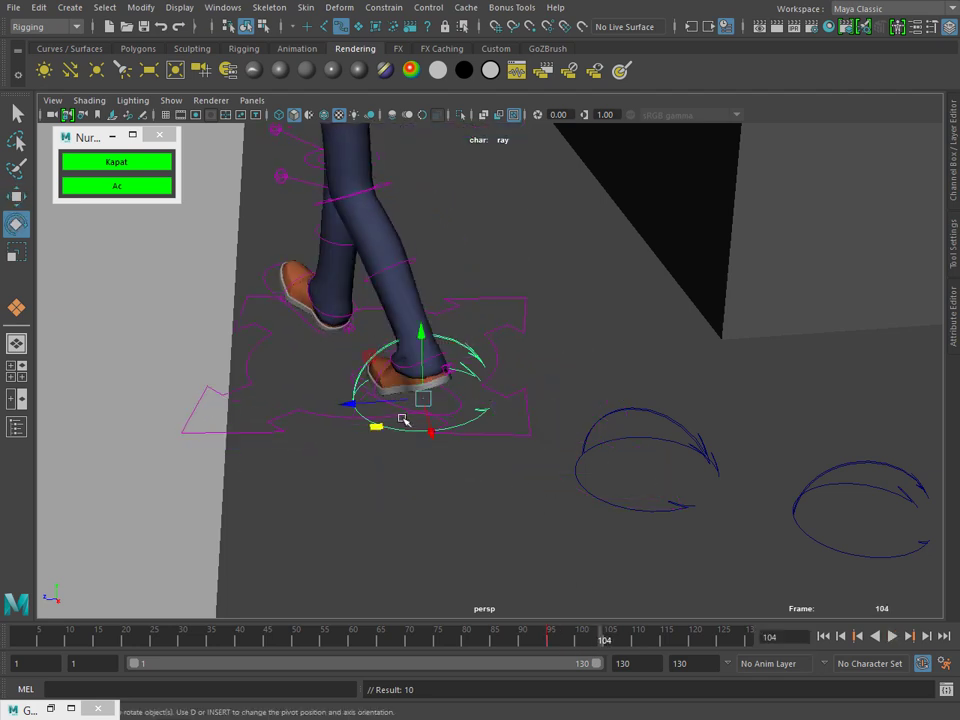
pyautogui.moveTo(405, 434); pyautogui.dragTo(396, 438)
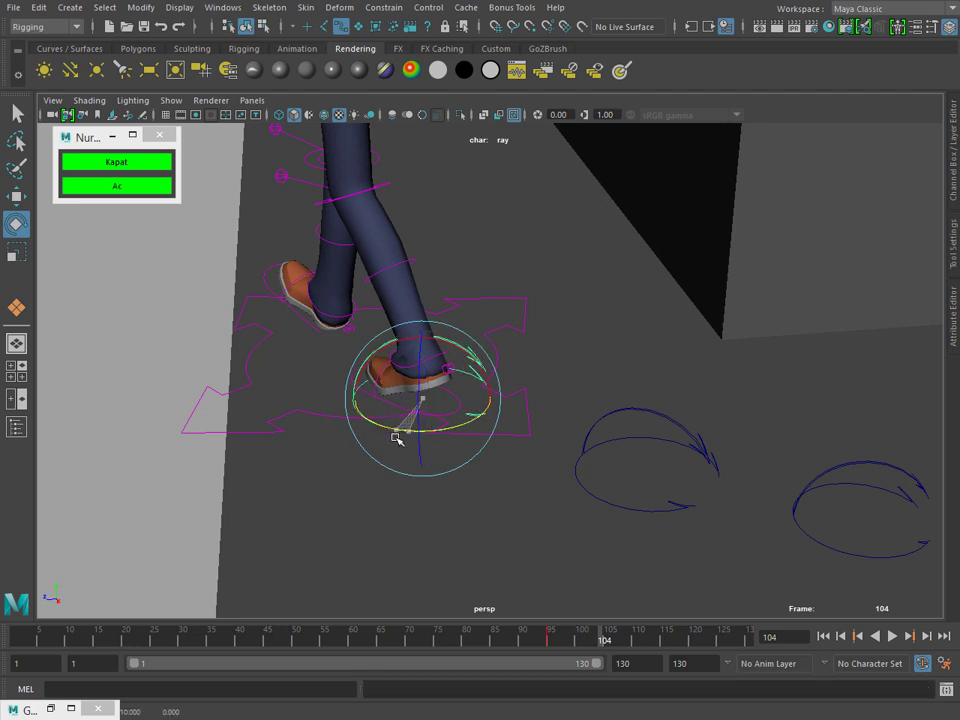
pyautogui.press('s')
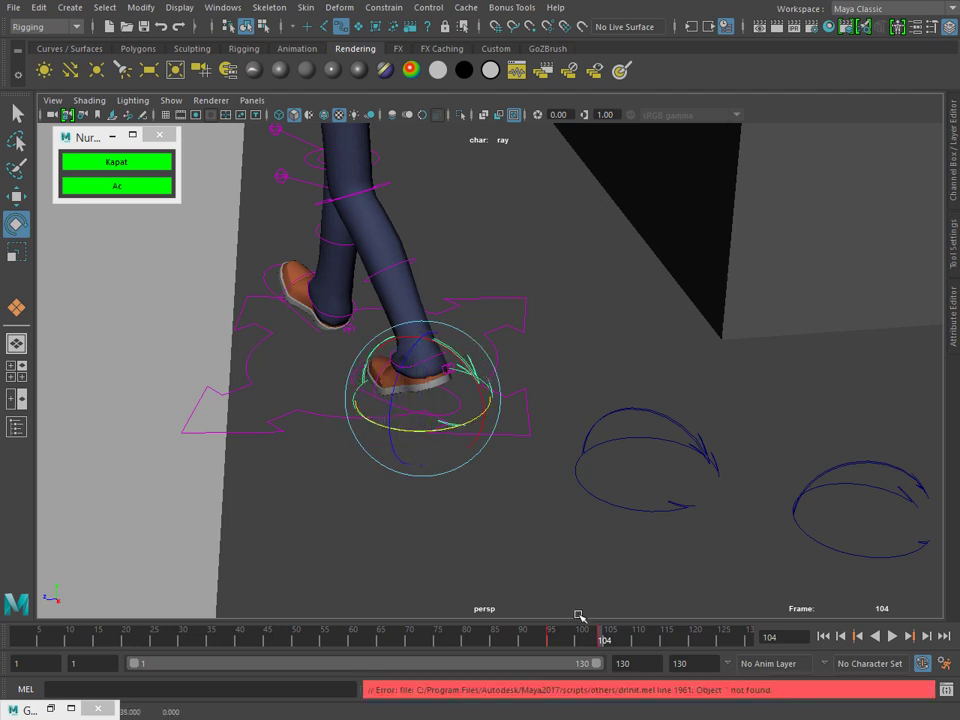
pyautogui.click(558, 638)
pyautogui.hotkey('alt', 'v')
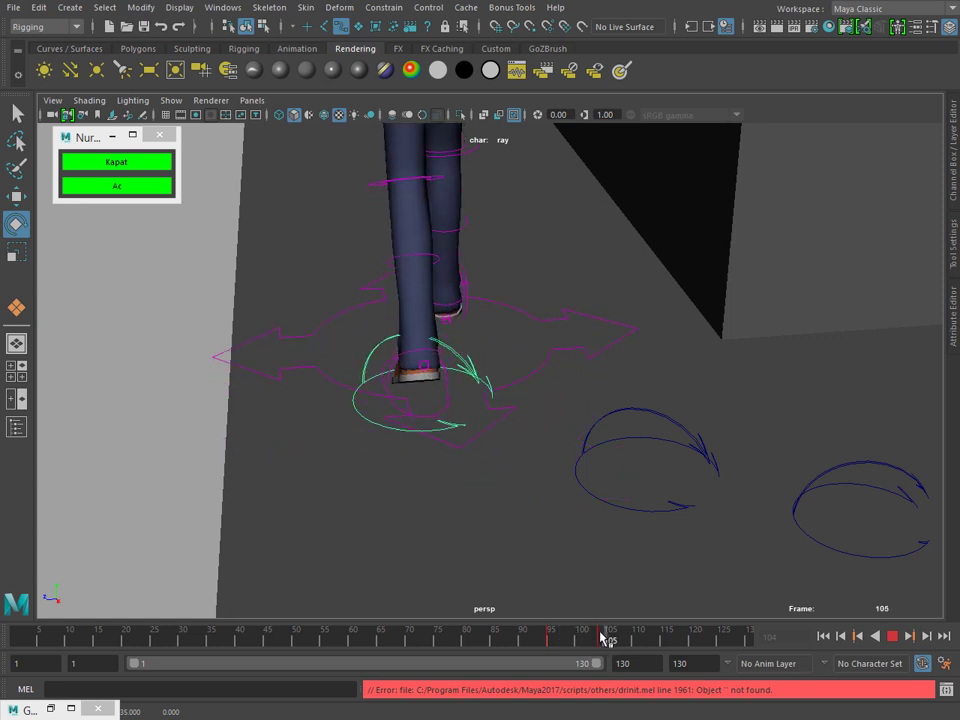
# Rotate the foot control further and preview the walk from a low side angle
pyautogui.moveTo(440, 430); pyautogui.dragTo(455, 427)
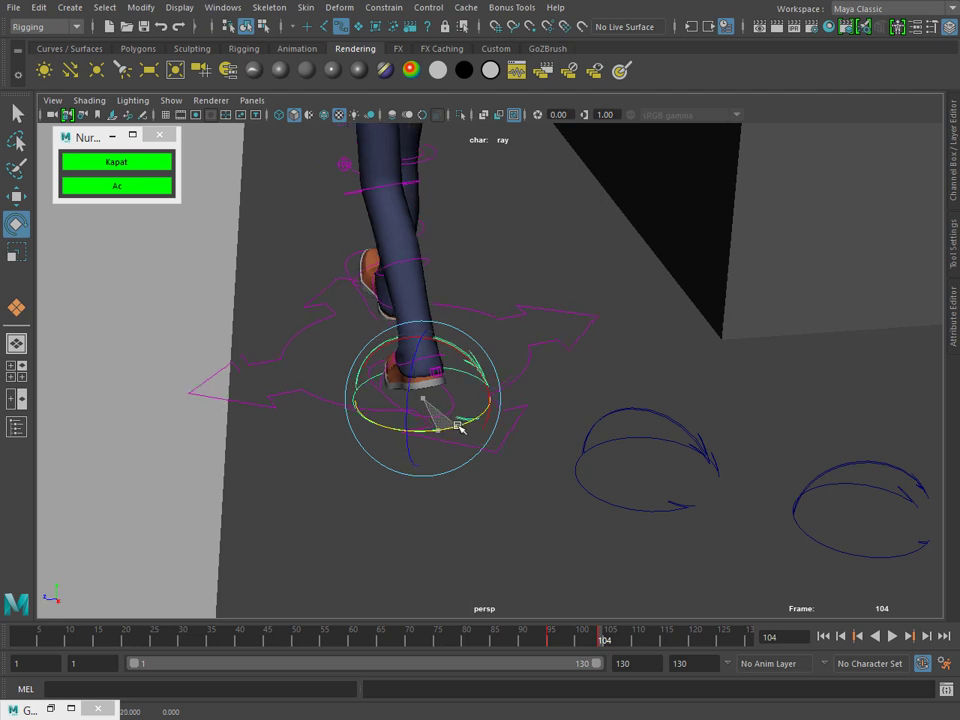
pyautogui.moveTo(476, 437)
pyautogui.keyDown('alt'); pyautogui.mouseDown()
pyautogui.moveTo(540, 448)
pyautogui.moveTo(610, 617)
pyautogui.mouseUp(); pyautogui.keyUp('alt')
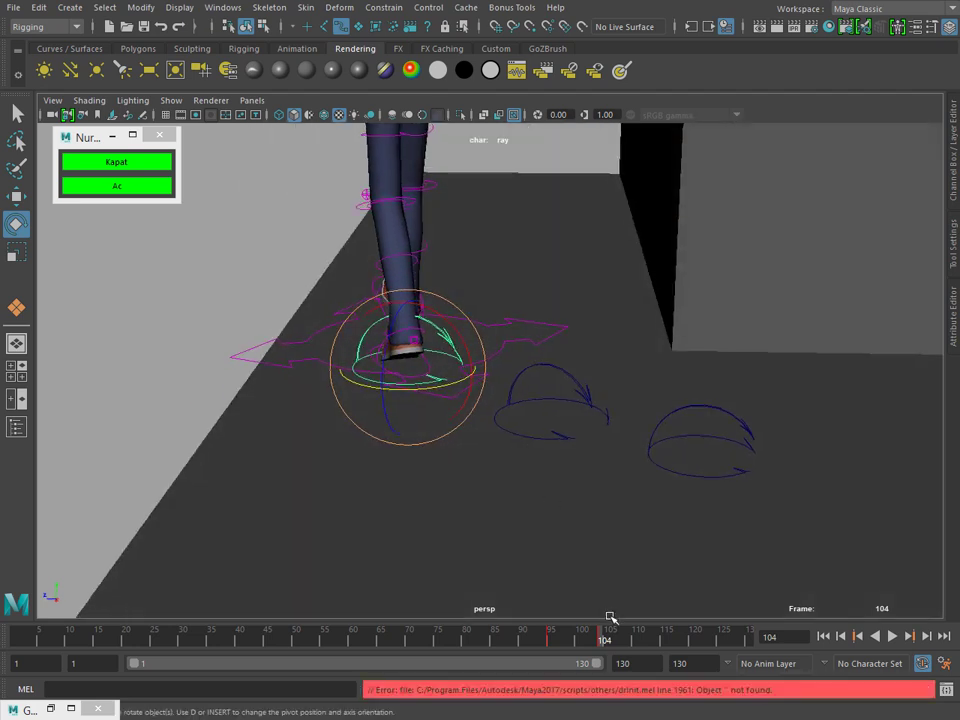
pyautogui.click(548, 638)
pyautogui.hotkey('alt', 'v')
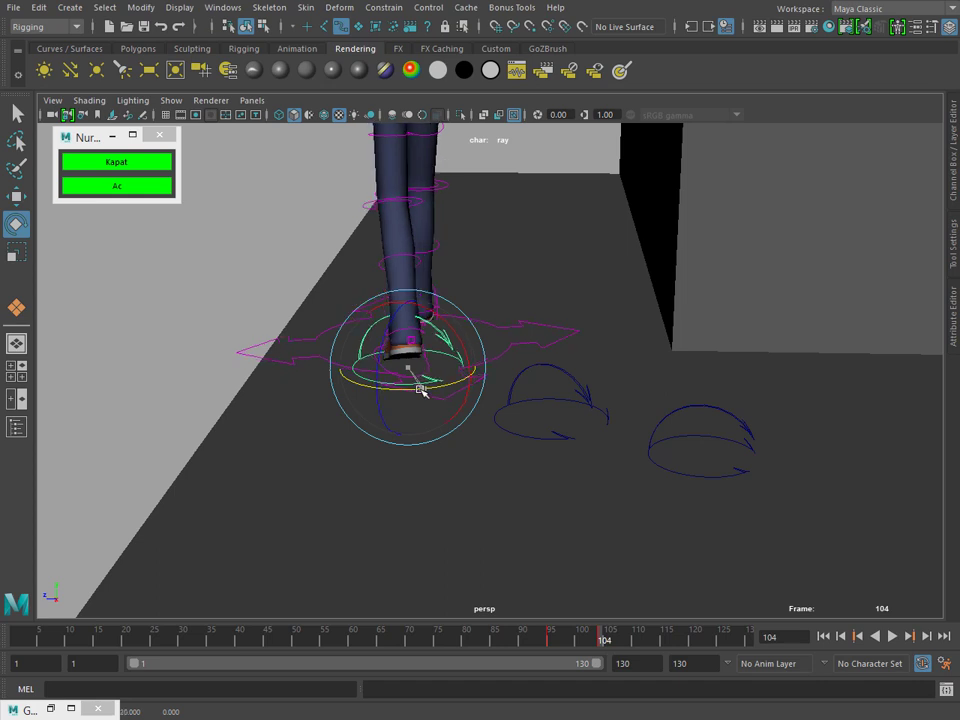
pyautogui.press('w')
pyautogui.keyDown('alt'); pyautogui.moveTo(422, 376); pyautogui.dragTo(489, 386); pyautogui.keyUp('alt')
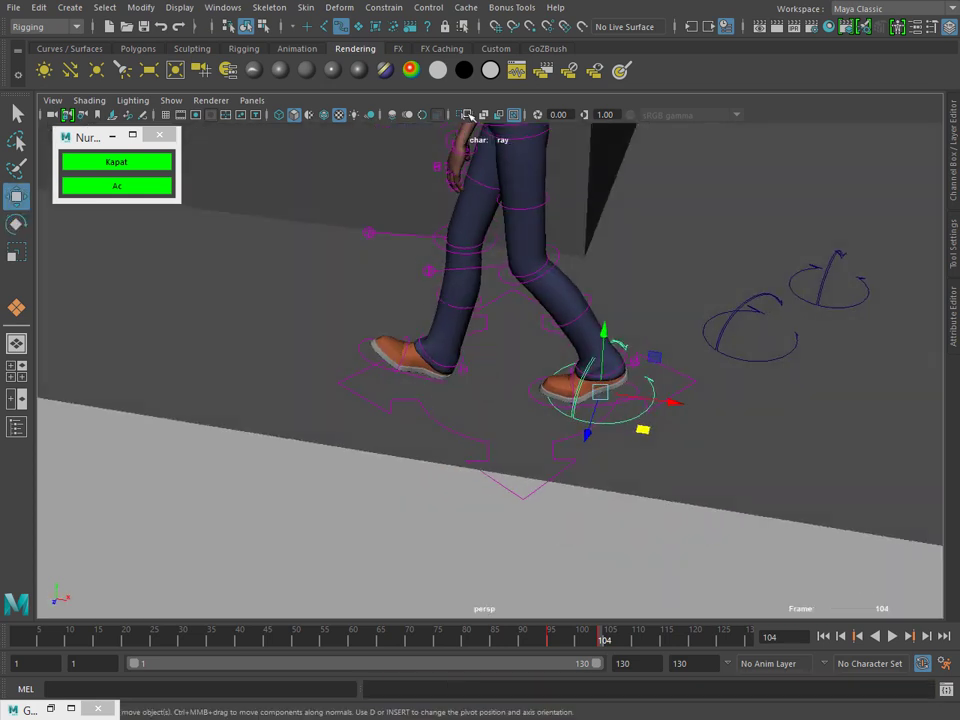
# Select the foot ring control and move it into place along one axis
pyautogui.click(428, 7)
pyautogui.press('Escape')
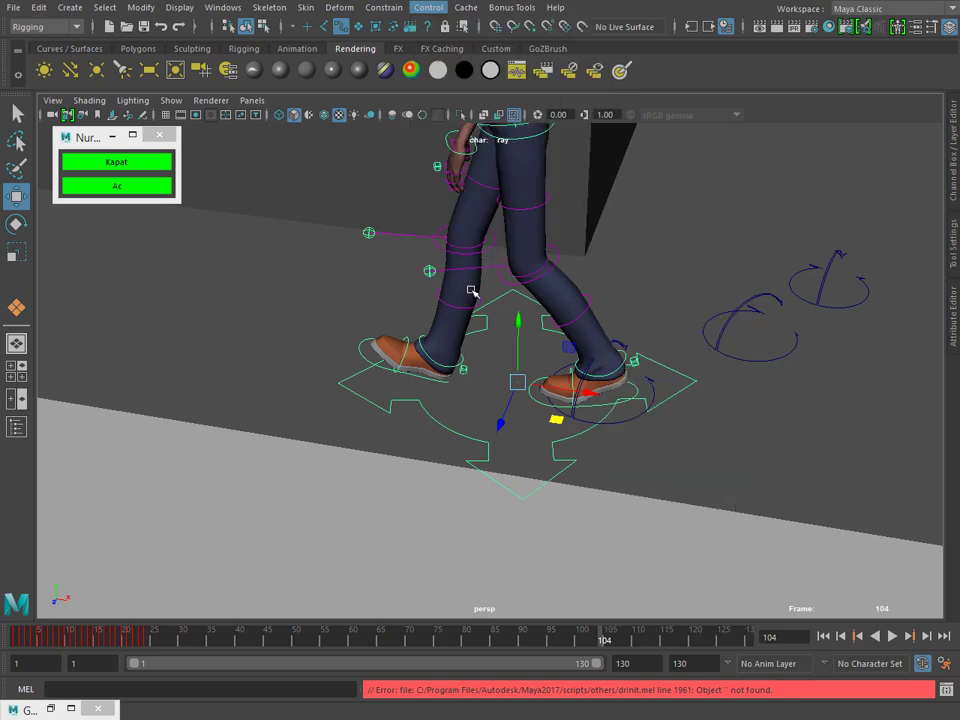
pyautogui.click(543, 412)
pyautogui.moveTo(557, 418); pyautogui.dragTo(461, 408)
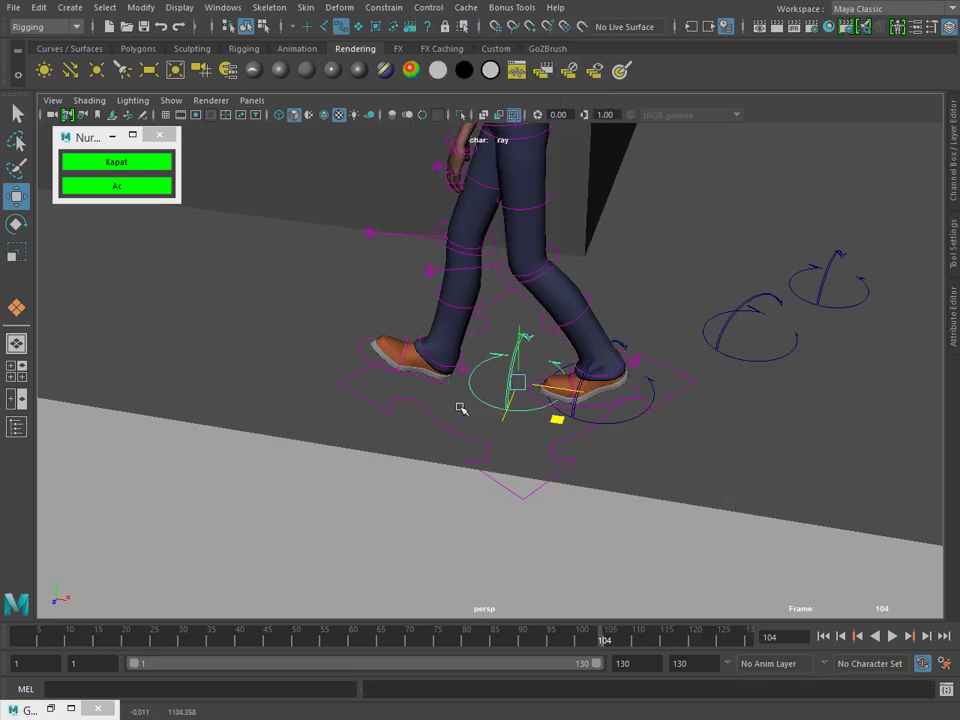
pyautogui.keyDown('alt'); pyautogui.moveTo(400, 315); pyautogui.dragTo(520, 336); pyautogui.keyUp('alt')
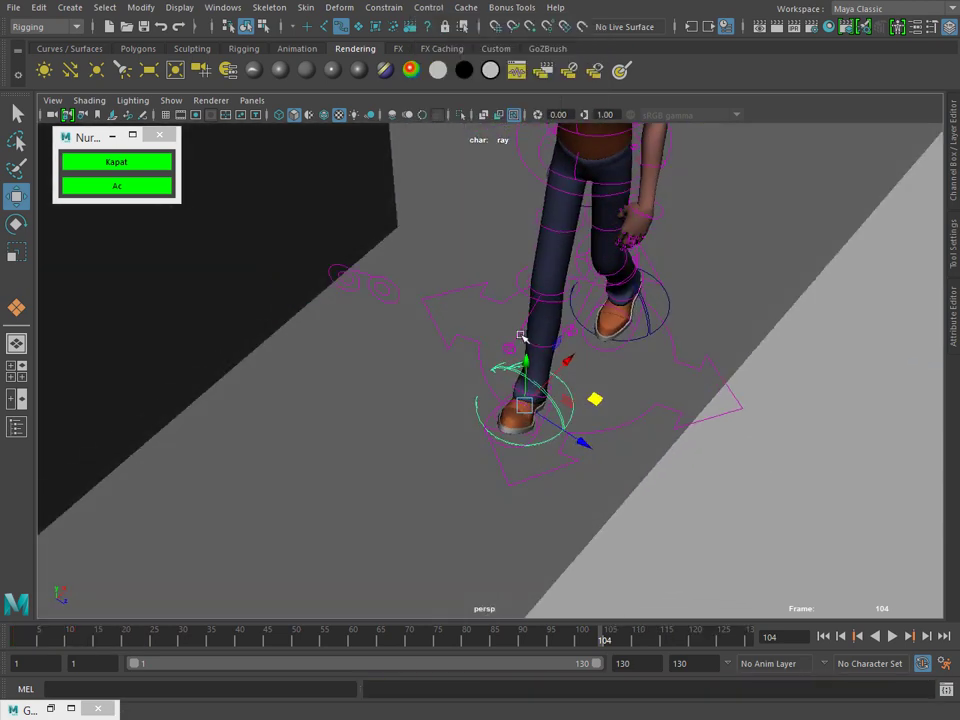
pyautogui.scroll(3, 550, 420)
pyautogui.moveTo(621, 425)
pyautogui.mouseDown()
pyautogui.moveTo(471, 390)
pyautogui.moveTo(567, 439)
pyautogui.moveTo(529, 450)
pyautogui.mouseUp()
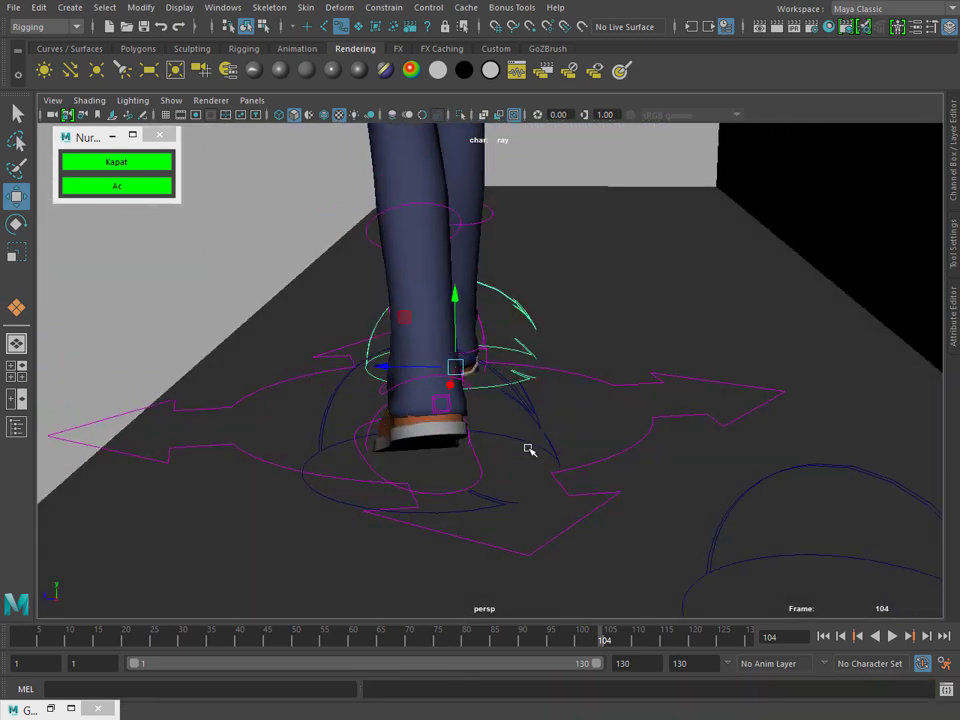
# Rotate the back foot's ankle control, replay, and scrub through frames 115 to 130
pyautogui.click(593, 450)
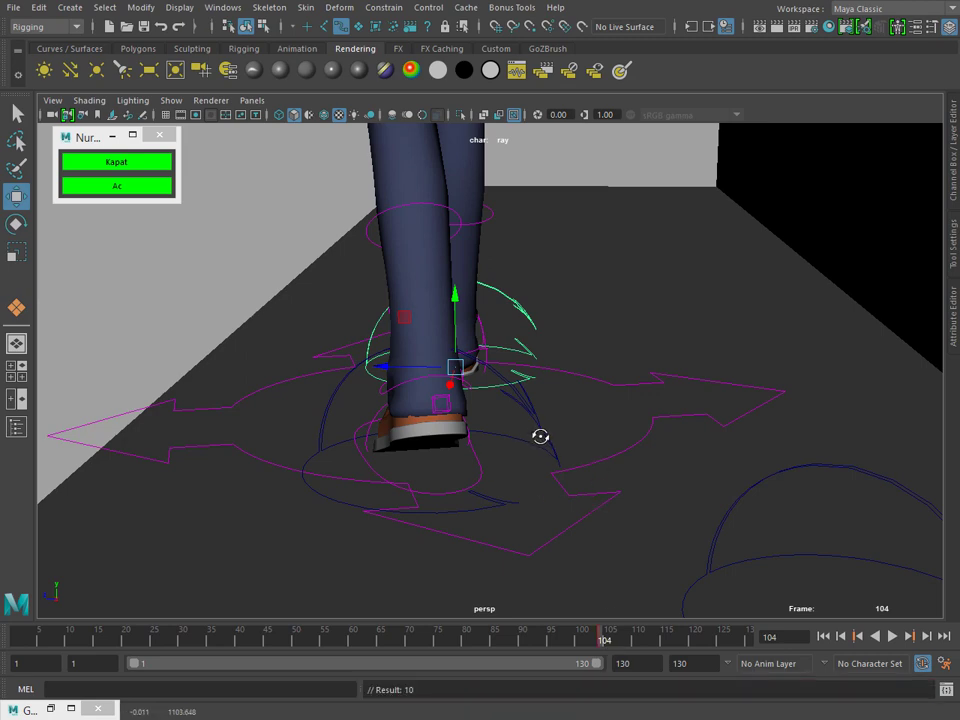
pyautogui.moveTo(540, 436)
pyautogui.keyDown('alt'); pyautogui.mouseDown()
pyautogui.moveTo(536, 427)
pyautogui.moveTo(630, 581)
pyautogui.mouseUp(); pyautogui.keyUp('alt')
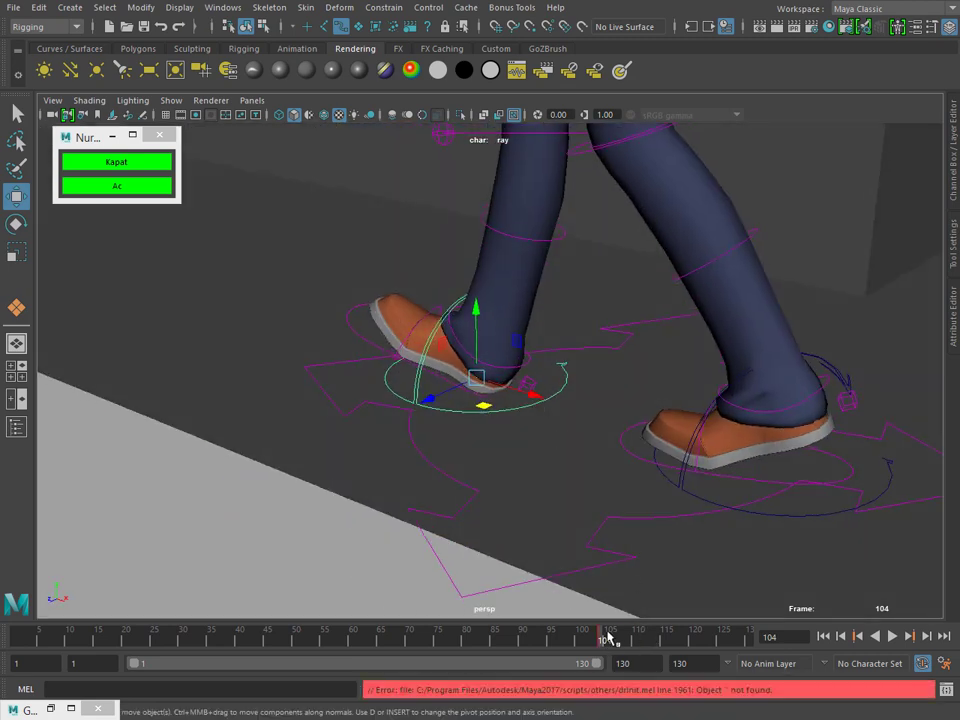
pyautogui.hotkey('alt', 'v')
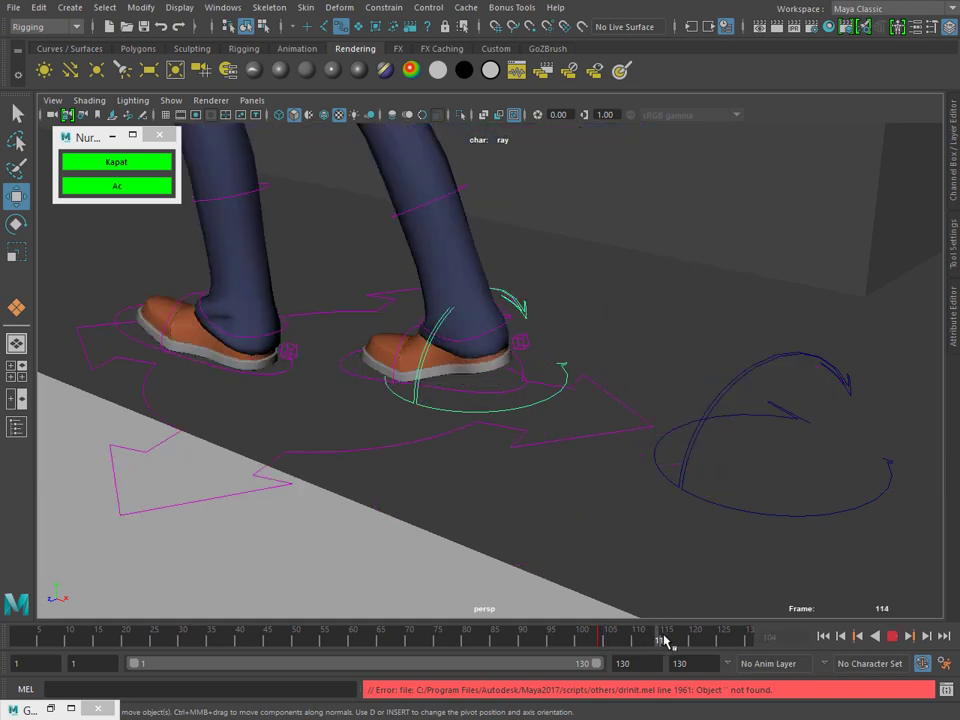
pyautogui.moveTo(673, 584)
pyautogui.keyDown('alt'); pyautogui.mouseDown()
pyautogui.moveTo(570, 497)
pyautogui.moveTo(551, 411)
pyautogui.mouseUp(); pyautogui.keyUp('alt')
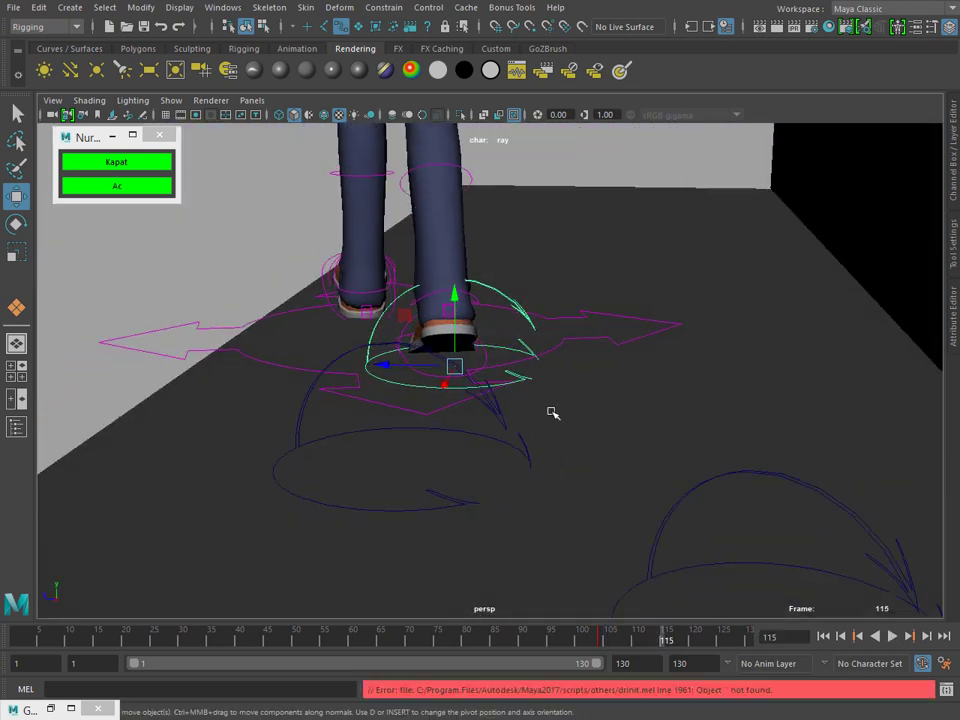
pyautogui.press('e')
pyautogui.moveTo(469, 374); pyautogui.dragTo(617, 610)
pyautogui.hotkey('alt', 'v')
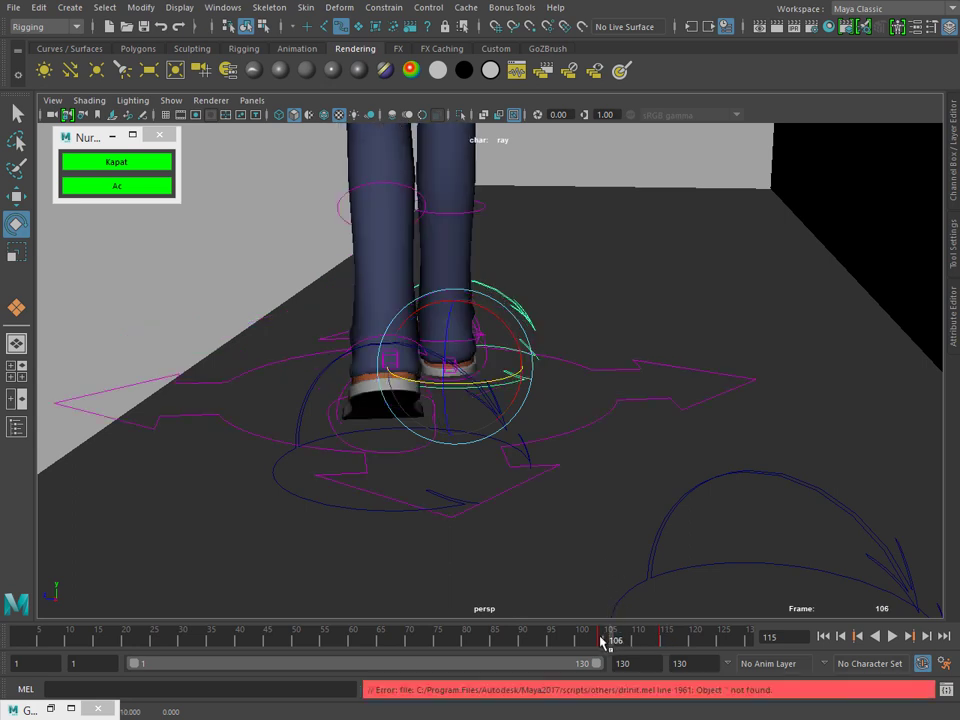
pyautogui.click(665, 640)
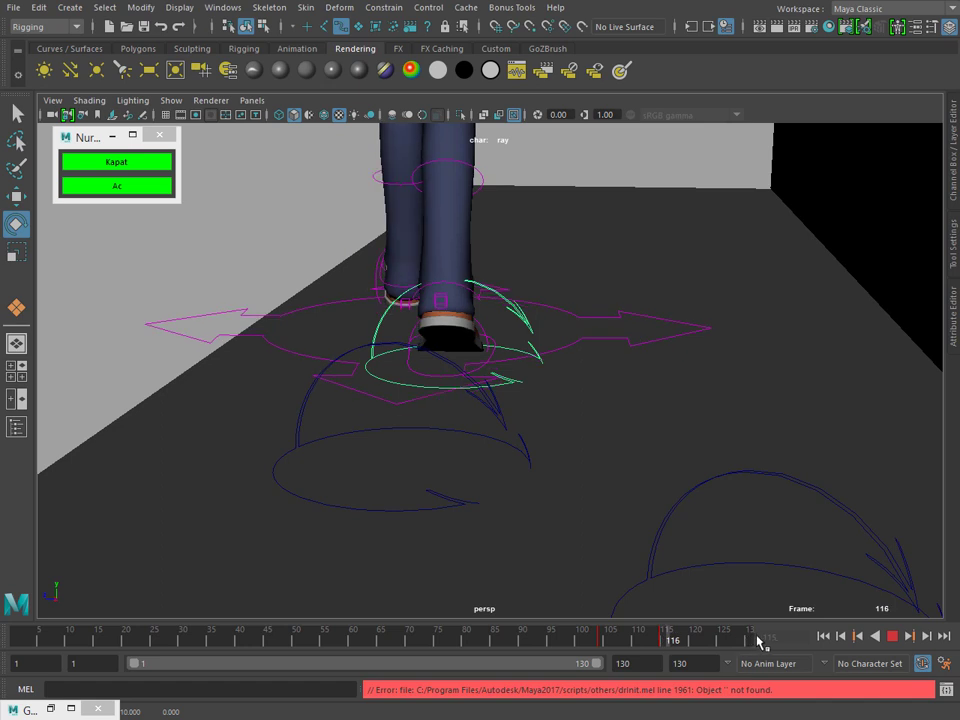
pyautogui.moveTo(756, 642); pyautogui.dragTo(783, 640)
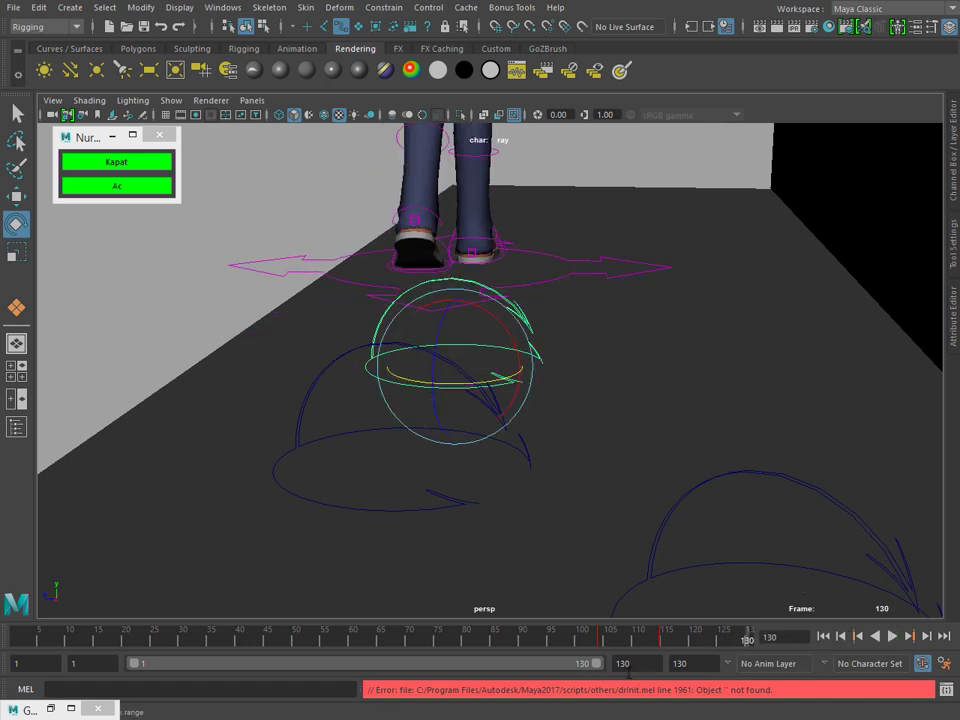
pyautogui.write('140')
# Extend the playback range end to 140 frames
pyautogui.press('Return')
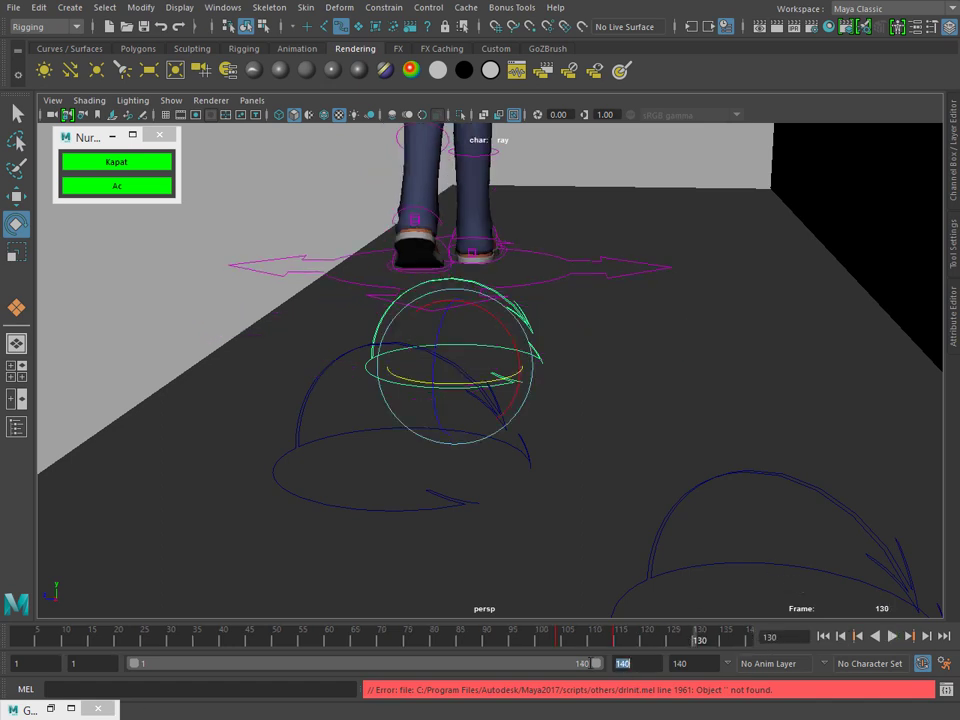
pyautogui.moveTo(484, 321)
pyautogui.keyDown('alt'); pyautogui.mouseDown()
pyautogui.moveTo(536, 328)
pyautogui.moveTo(603, 426)
pyautogui.moveTo(690, 655)
pyautogui.moveTo(739, 634)
pyautogui.moveTo(814, 634)
pyautogui.mouseUp(); pyautogui.keyUp('alt')
pyautogui.moveTo(654, 533)
pyautogui.keyDown('alt'); pyautogui.mouseDown()
pyautogui.moveTo(587, 482)
pyautogui.moveTo(527, 463)
pyautogui.mouseUp(); pyautogui.keyUp('alt')
# Undo the redirect sphere's test rotation, then rotate it at frame 115 to turn the walk
pyautogui.click(514, 443)
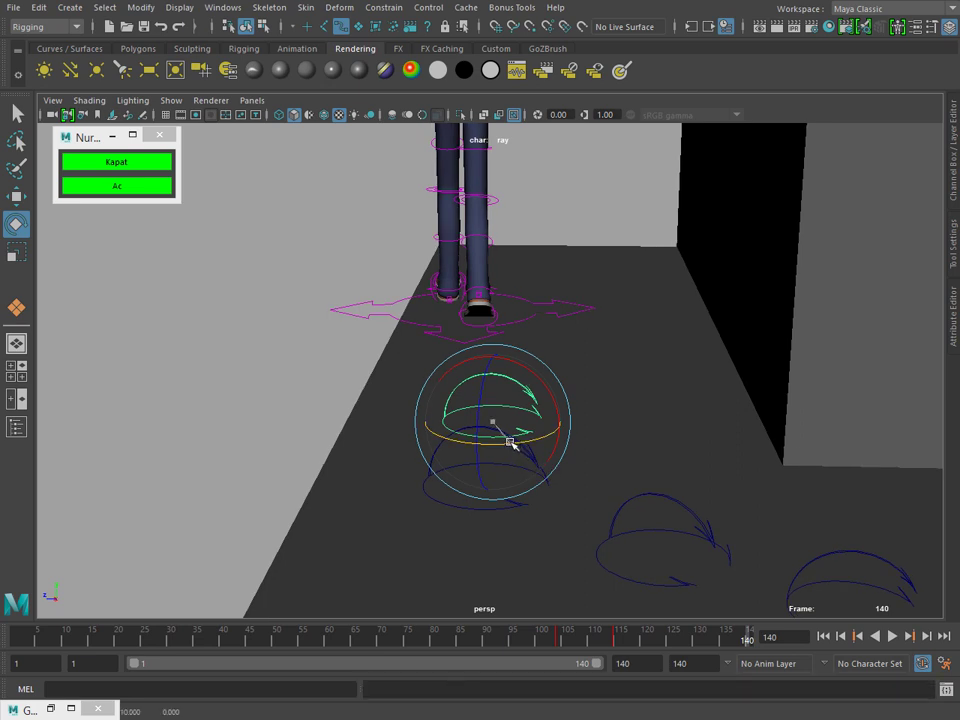
pyautogui.moveTo(538, 459)
pyautogui.keyDown('alt'); pyautogui.mouseDown()
pyautogui.moveTo(598, 446)
pyautogui.moveTo(741, 630)
pyautogui.mouseUp(); pyautogui.keyUp('alt')
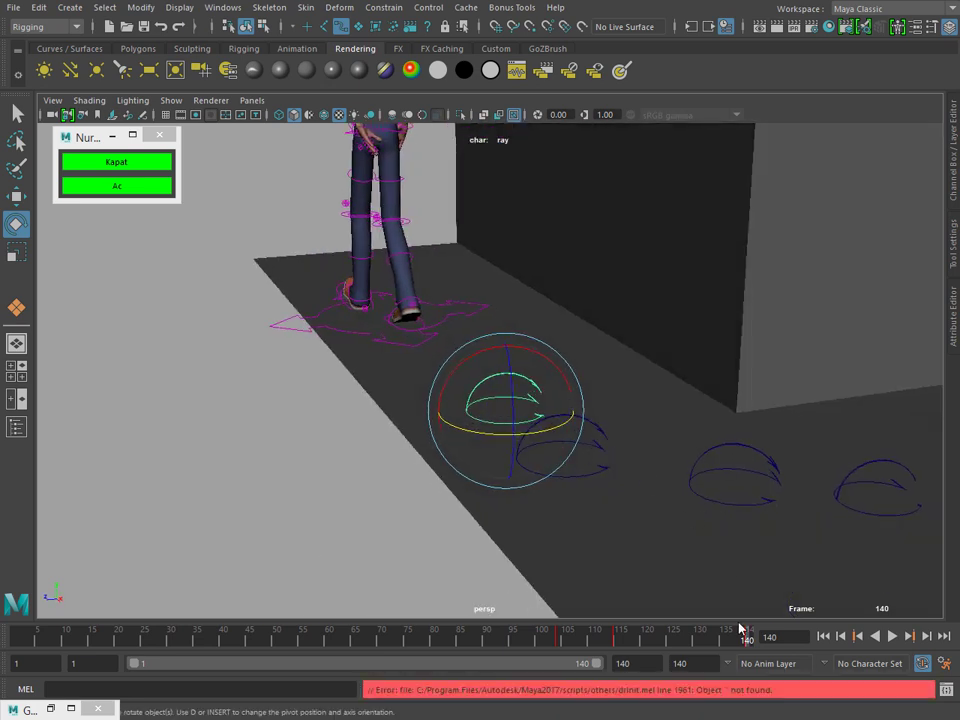
pyautogui.hotkey('ctrl', 'z')
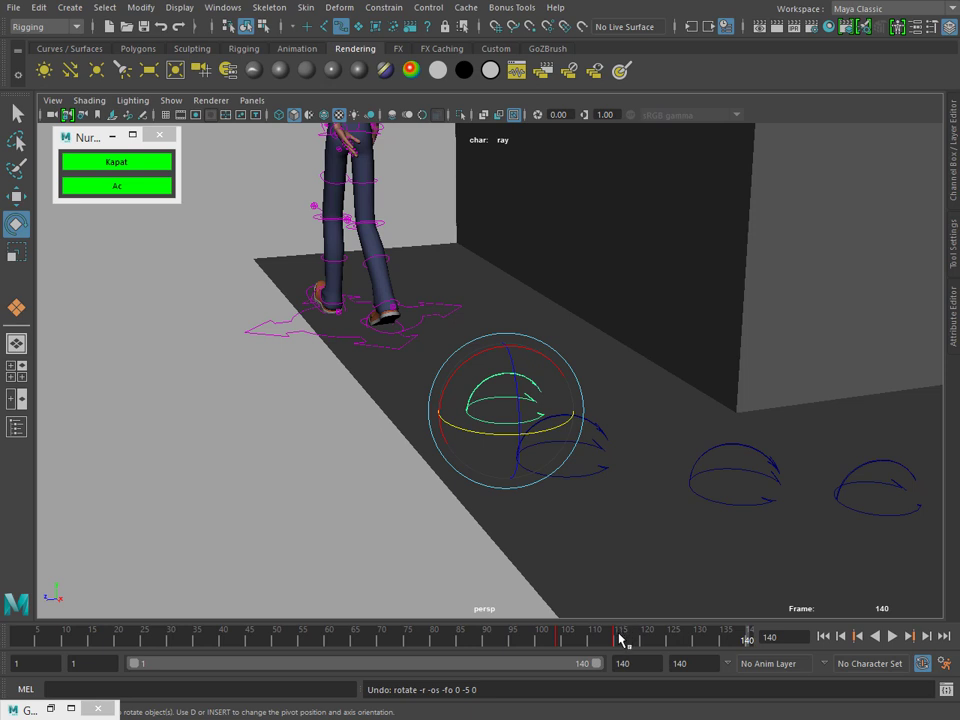
pyautogui.click(620, 638)
pyautogui.click(615, 638)
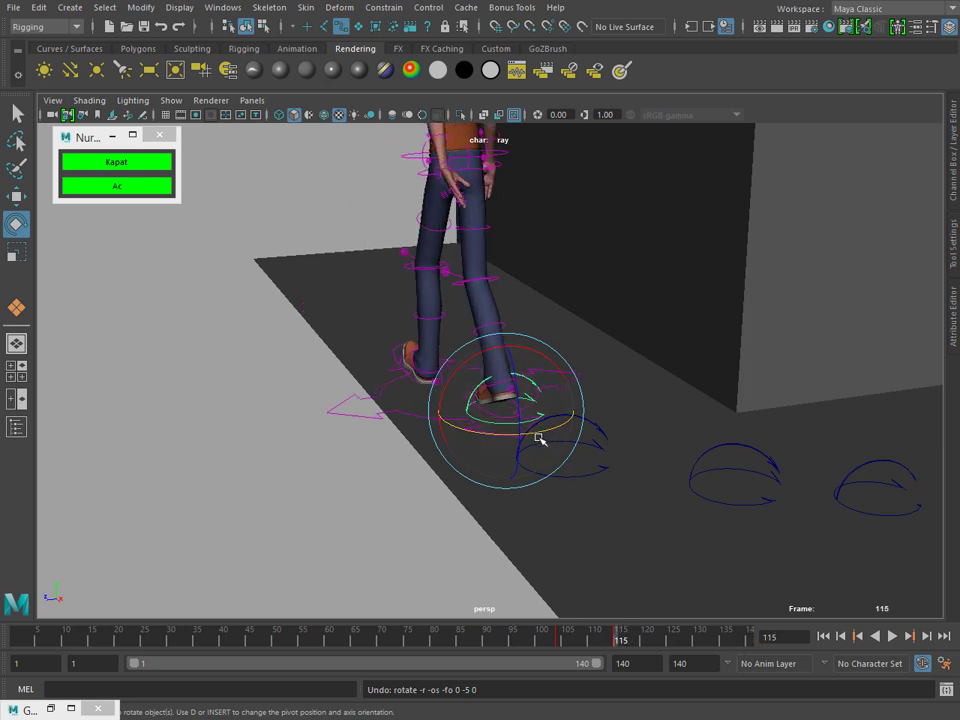
pyautogui.moveTo(535, 428); pyautogui.dragTo(536, 429)
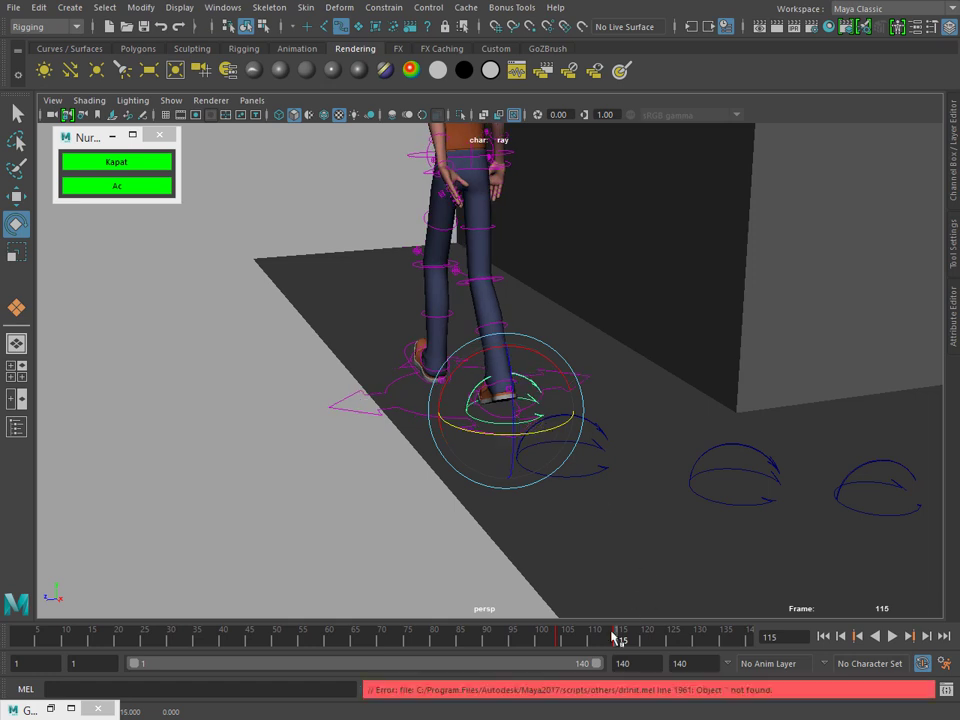
pyautogui.hotkey('alt', 'v')
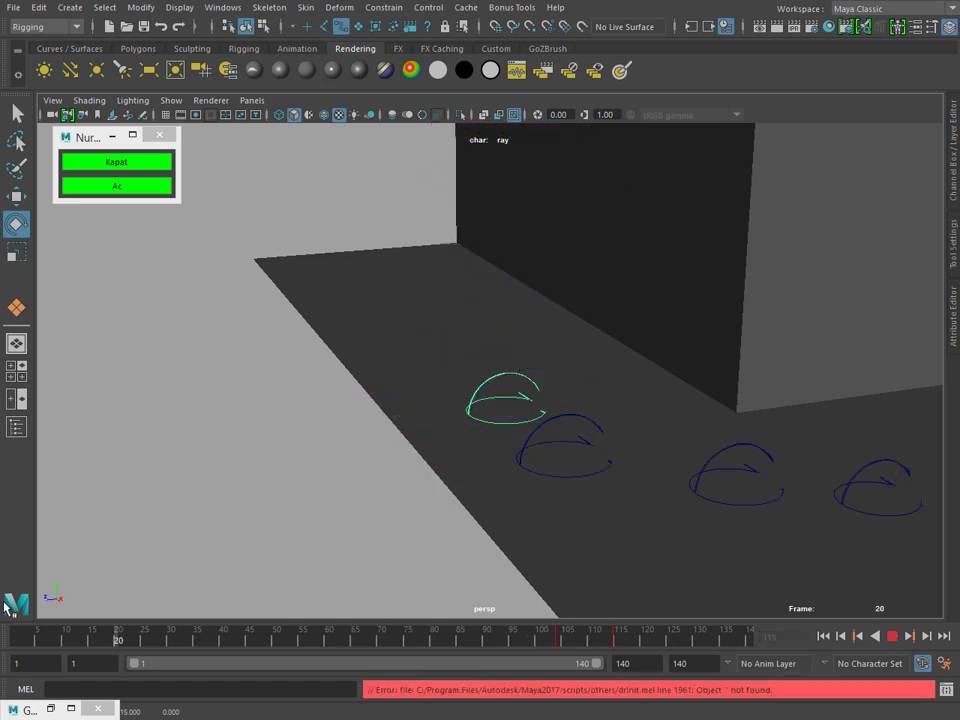
# Hide the rig controls with Ac, frame the corridor, and playblast the walk into FCheck
pyautogui.click(129, 182)
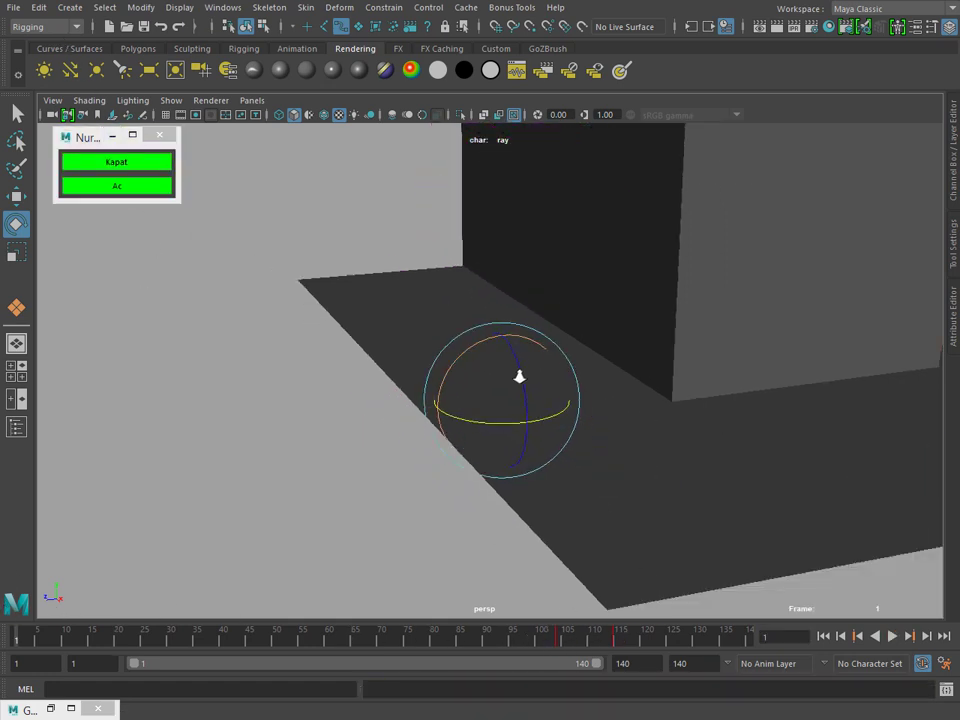
pyautogui.moveTo(364, 450)
pyautogui.keyDown('alt'); pyautogui.mouseDown()
pyautogui.moveTo(481, 419)
pyautogui.moveTo(516, 580)
pyautogui.mouseUp(); pyautogui.keyUp('alt')
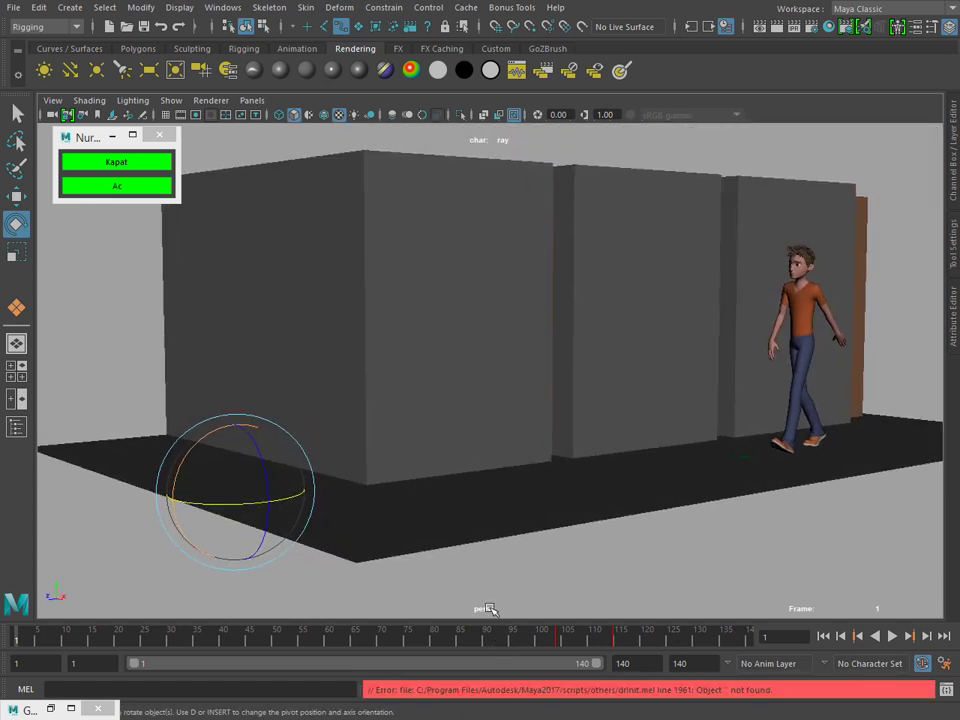
pyautogui.rightClick(652, 647)
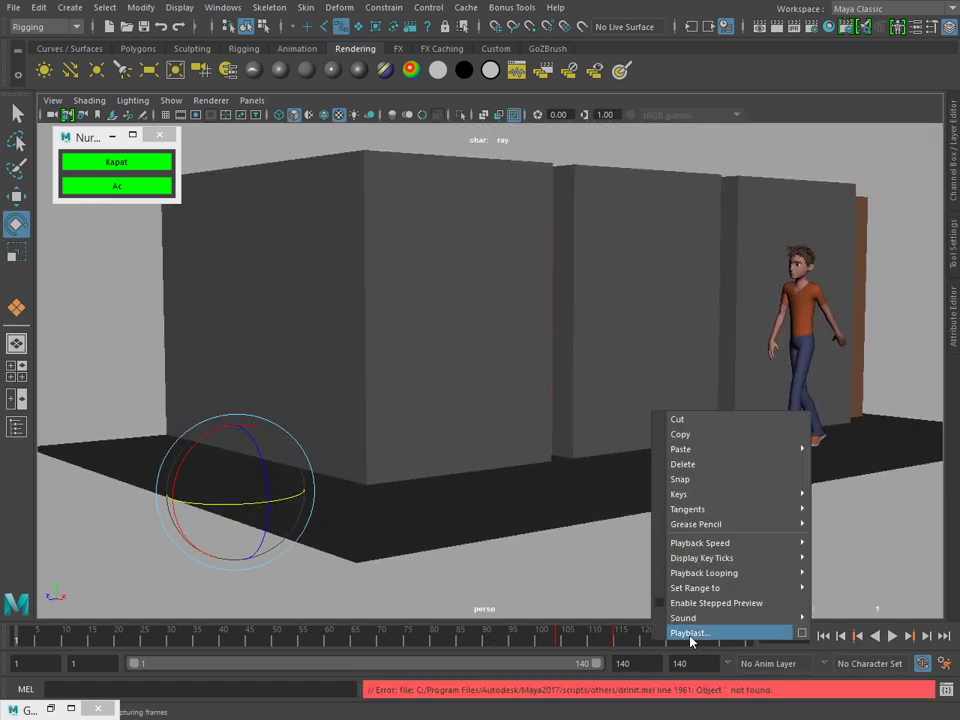
pyautogui.click(690, 634)
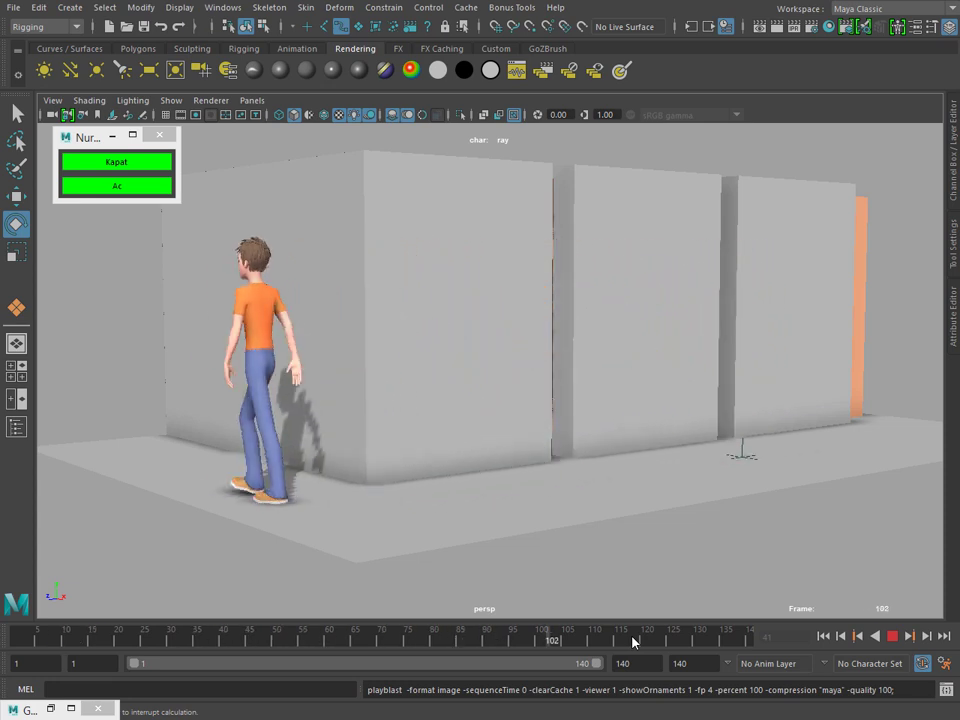
pyautogui.press('Escape')
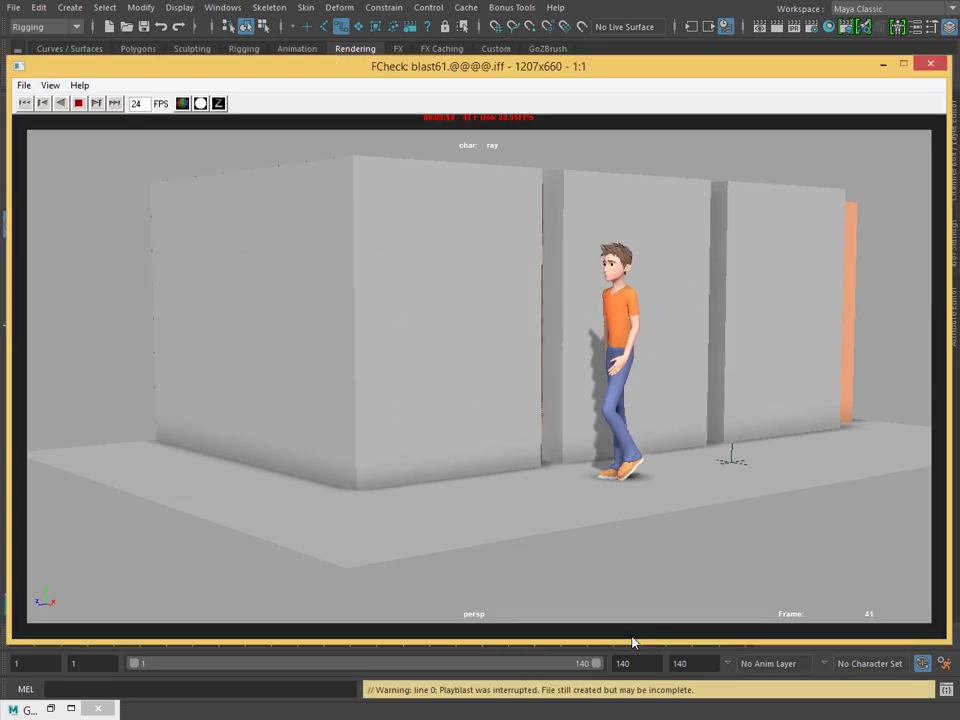